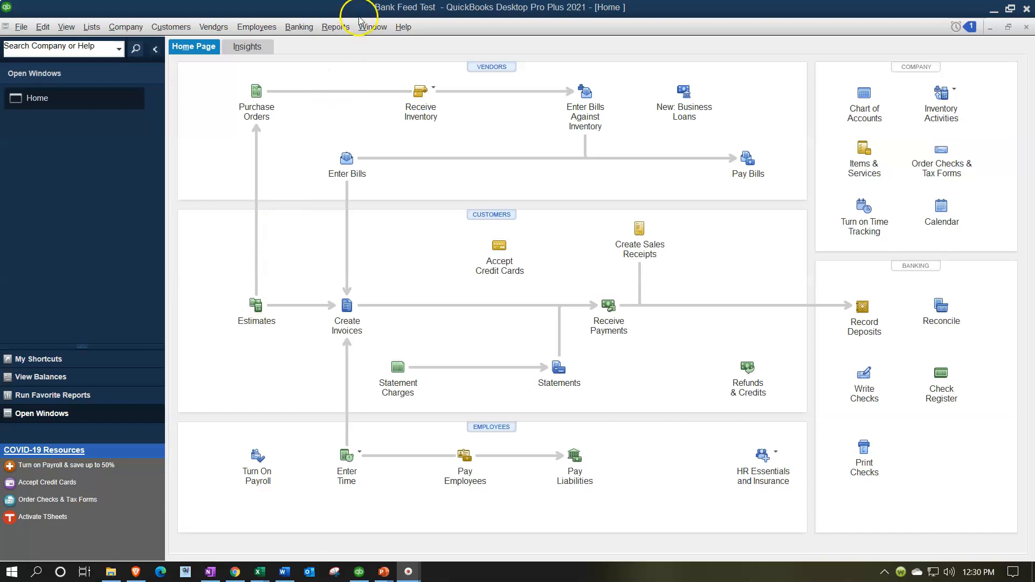
# - Show the Open Window List in the side bar
pyautogui.click(95, 118)
pyautogui.click(66, 27)
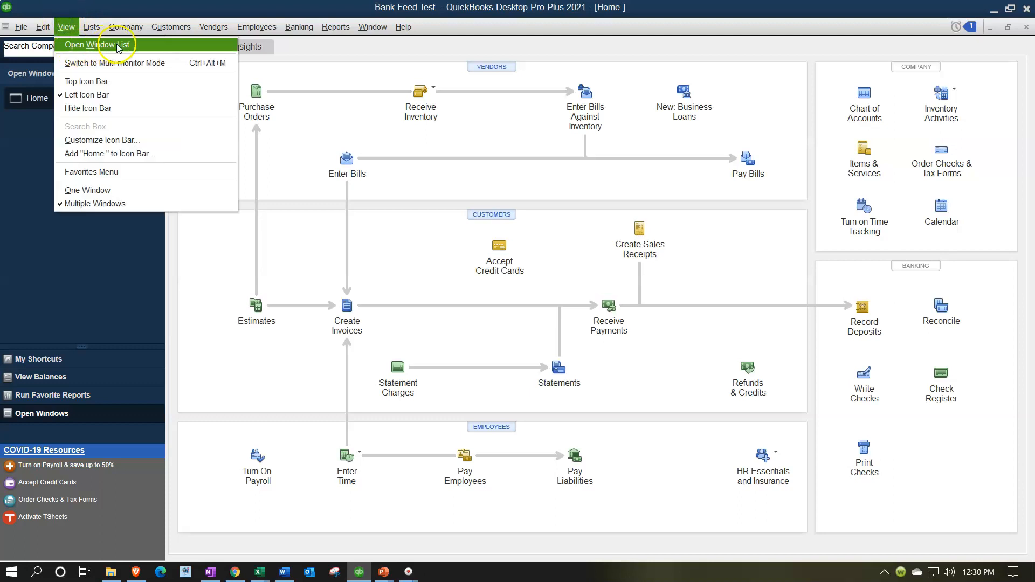
pyautogui.click(131, 44)
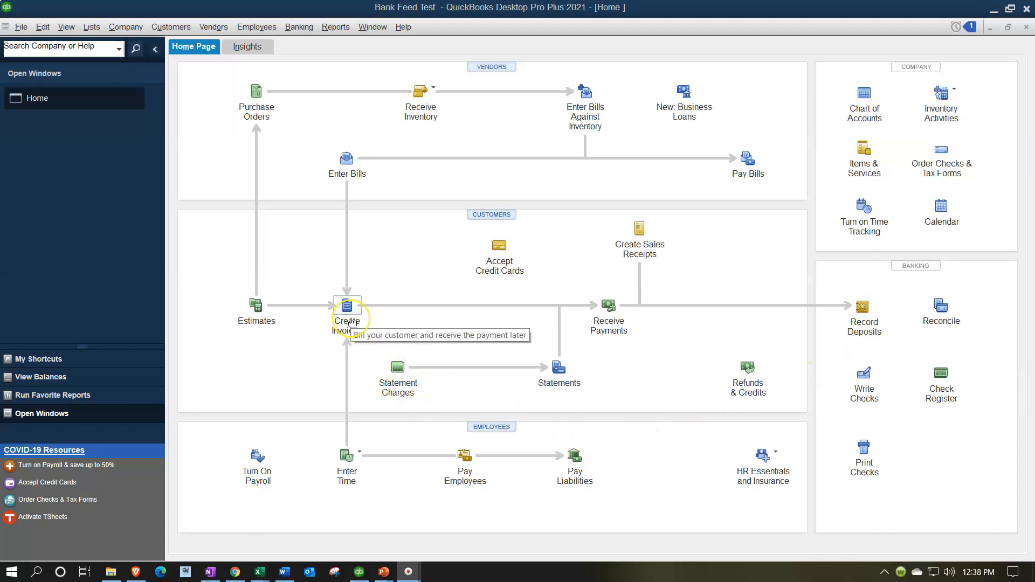
# - Examine the Receive Payments, Create Sales Receipts and Record Deposits icons in the home page workflow
pyautogui.click(606, 322)
pyautogui.click(601, 339)
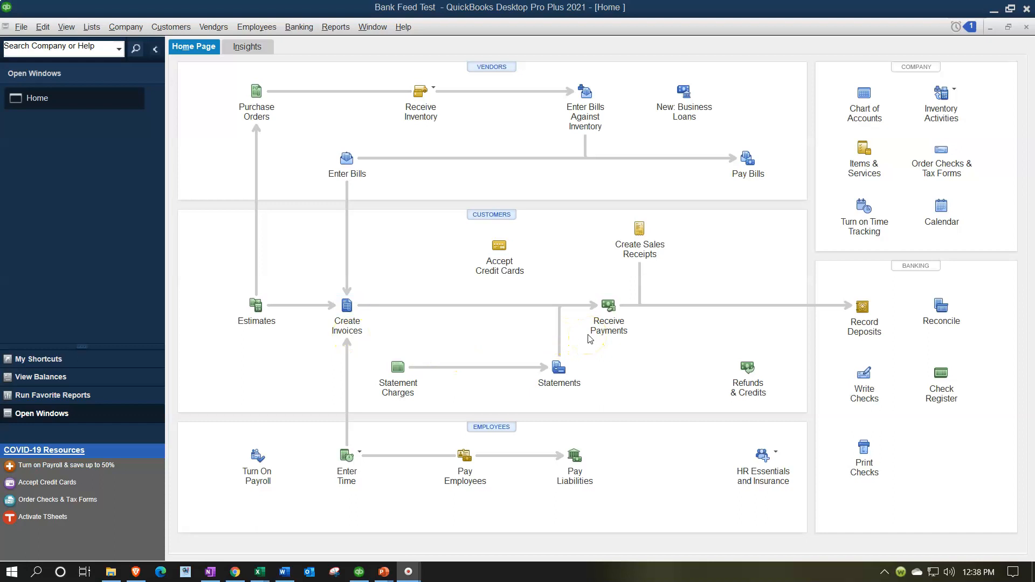
pyautogui.click(464, 337)
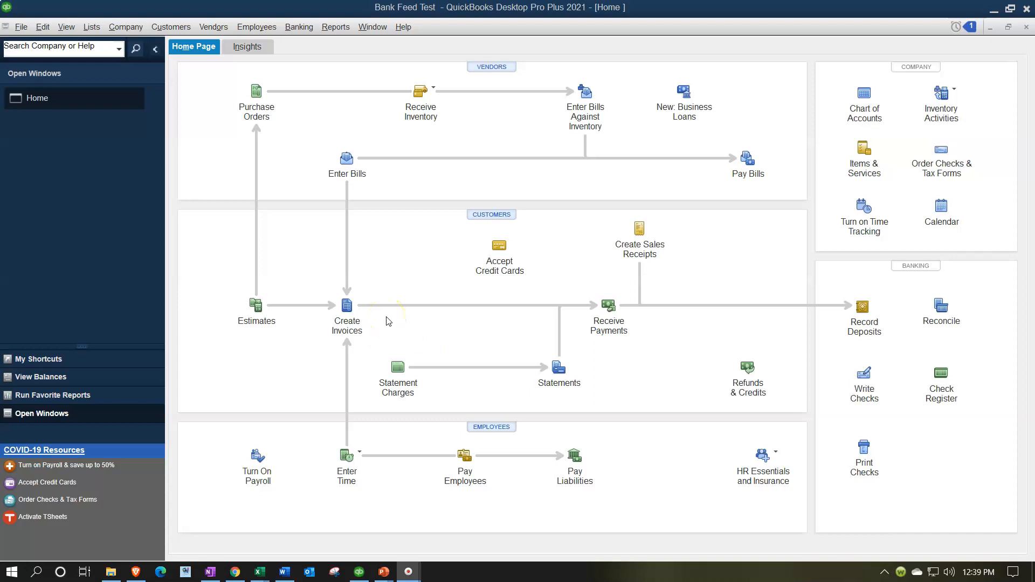
pyautogui.click(640, 260)
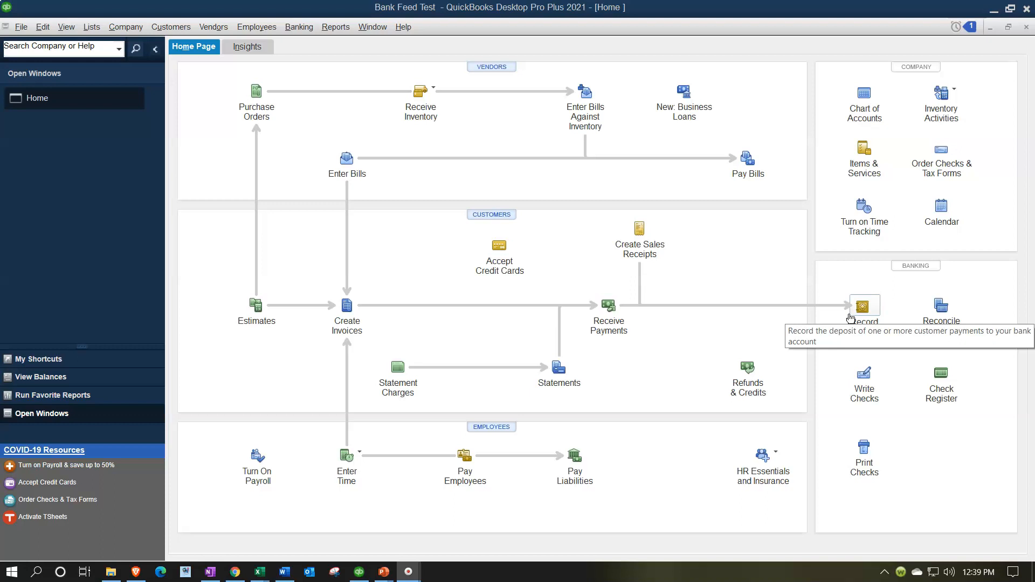
pyautogui.click(833, 328)
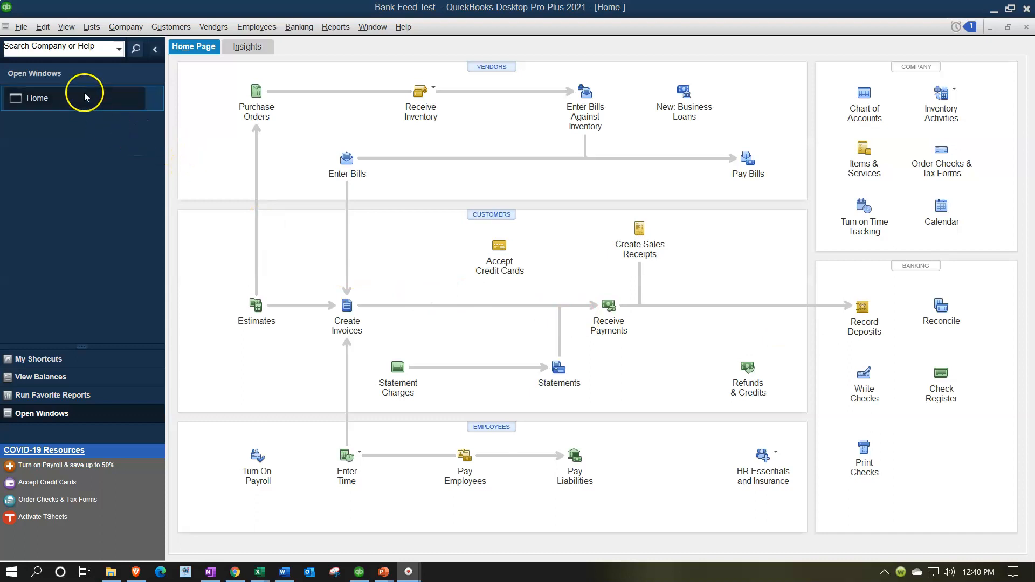
# - Turn on charging sales tax in the Sales Tax company preferences
pyautogui.click(42, 26)
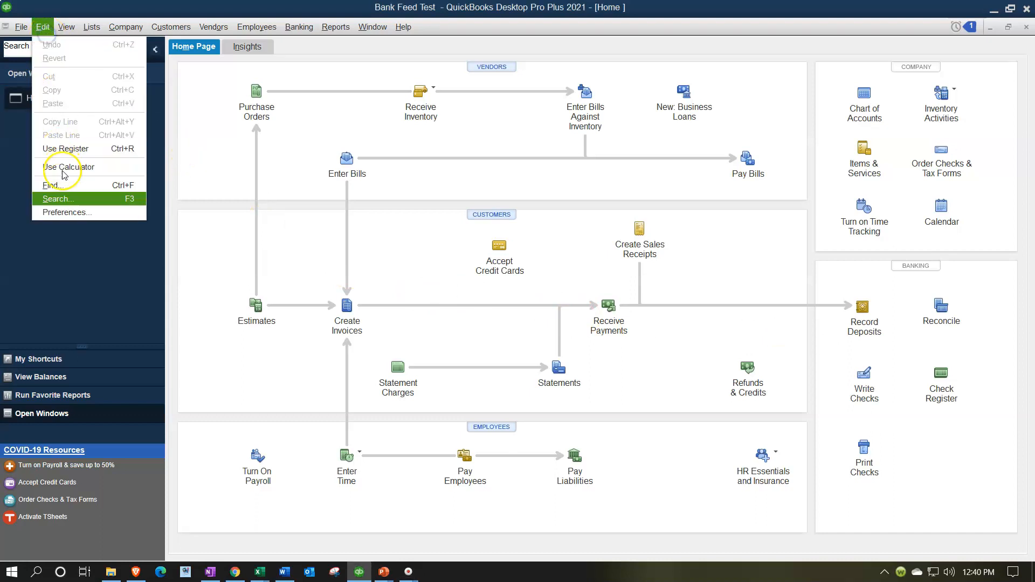
pyautogui.click(65, 213)
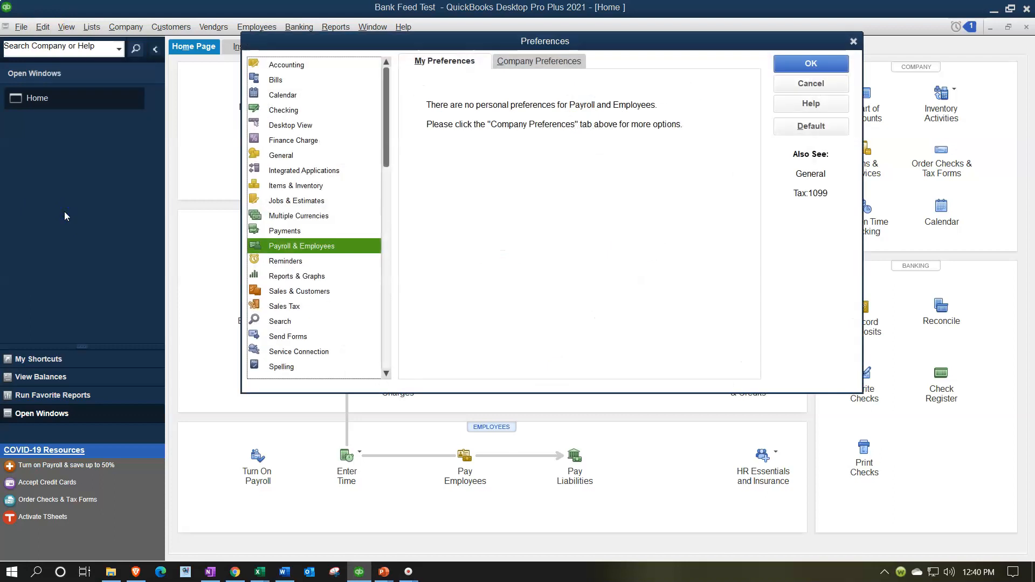
pyautogui.click(281, 306)
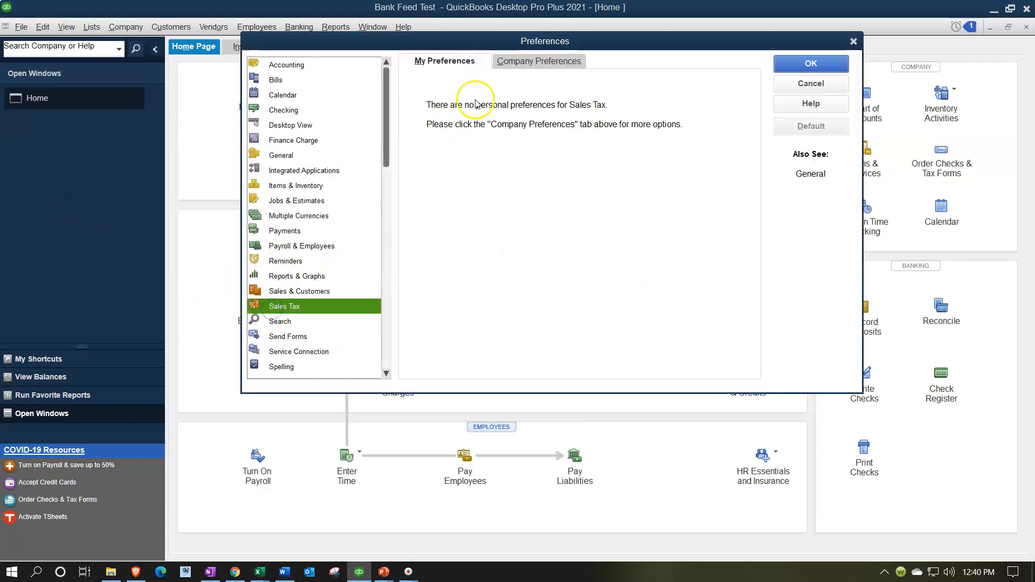
pyautogui.click(507, 62)
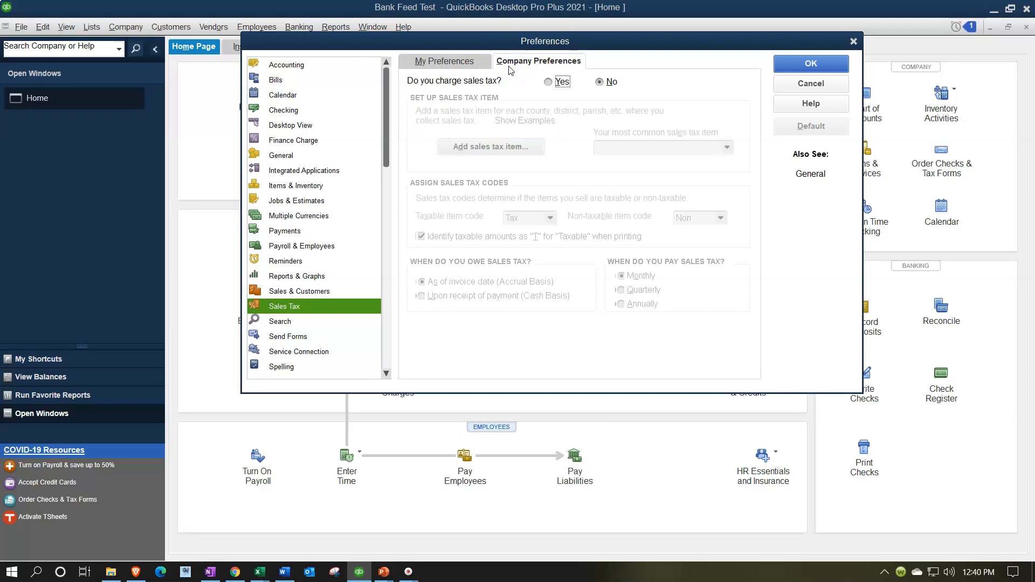
pyautogui.click(548, 82)
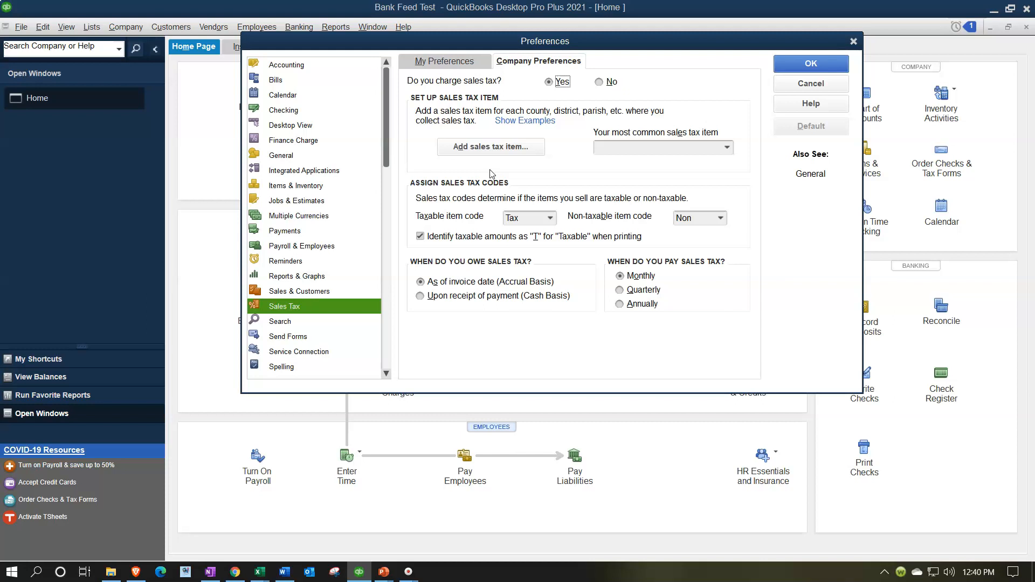
# - Add a new Sales Tax Item named Sales Tax CA
pyautogui.click(491, 150)
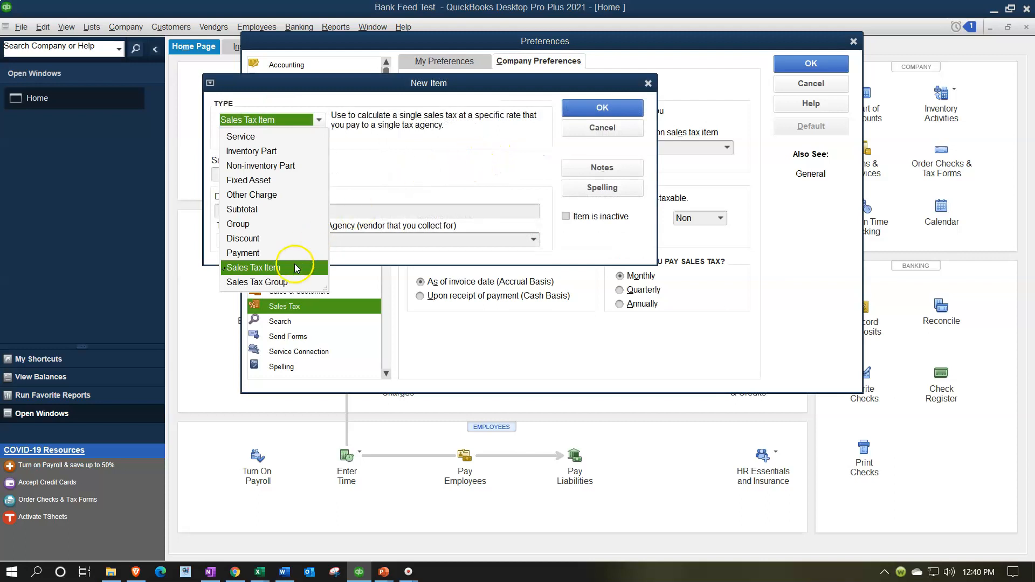
pyautogui.click(410, 176)
pyautogui.click(293, 184)
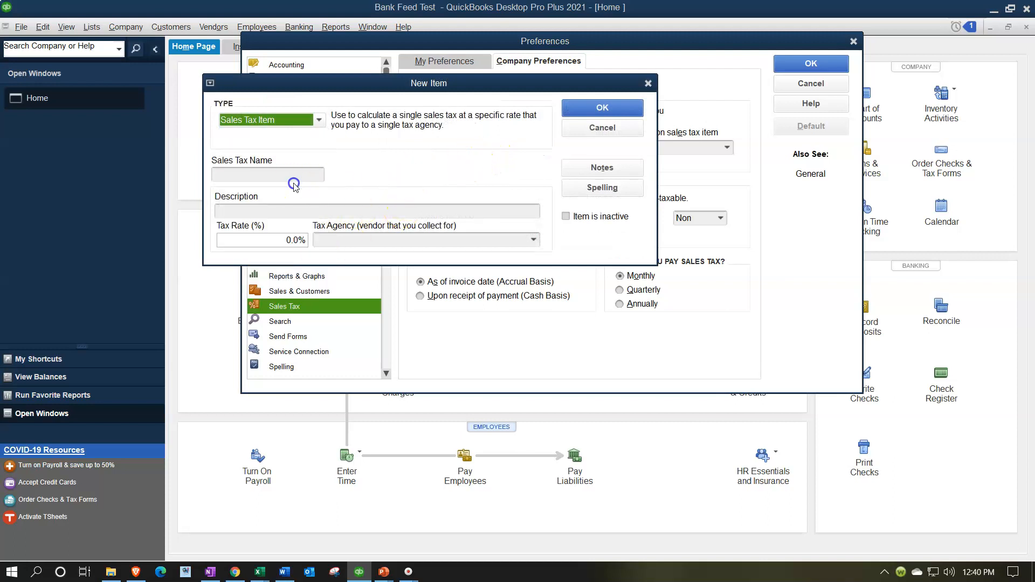
pyautogui.click(273, 175)
pyautogui.write('Sales Tax')
pyautogui.press('BackSpace')
pyautogui.press('BackSpace')
pyautogui.press('BackSpace')
pyautogui.write('Yax C')
pyautogui.press('BackSpace')
pyautogui.press('BackSpace')
pyautogui.press('BackSpace')
pyautogui.press('BackSpace')
pyautogui.press('BackSpace')
pyautogui.write('Tax CA')
pyautogui.press('Tab')
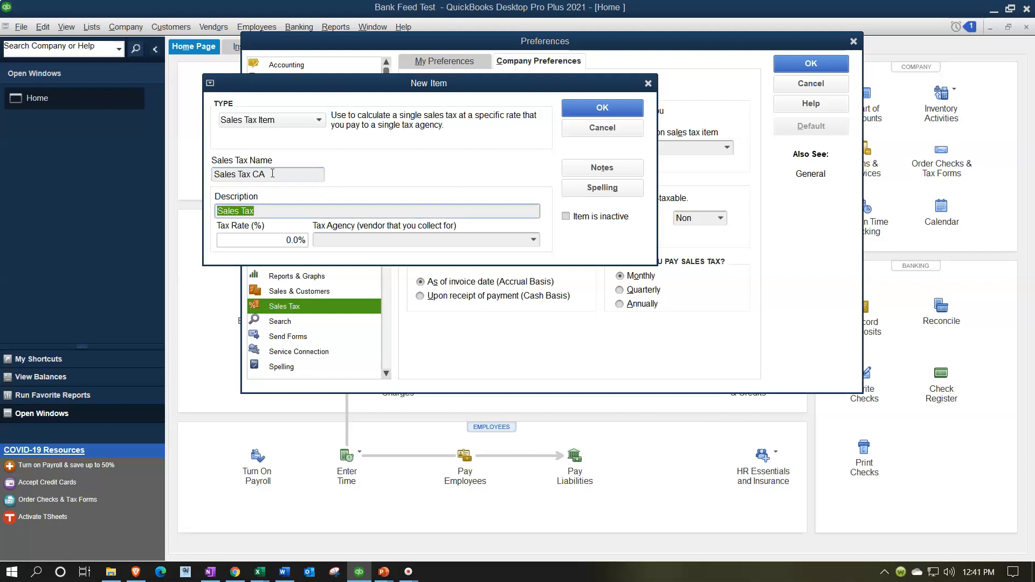
# - Set the sales tax item's description to Sales Tax CA and its tax rate to 5%
pyautogui.press('Tab')
pyautogui.click(286, 210)
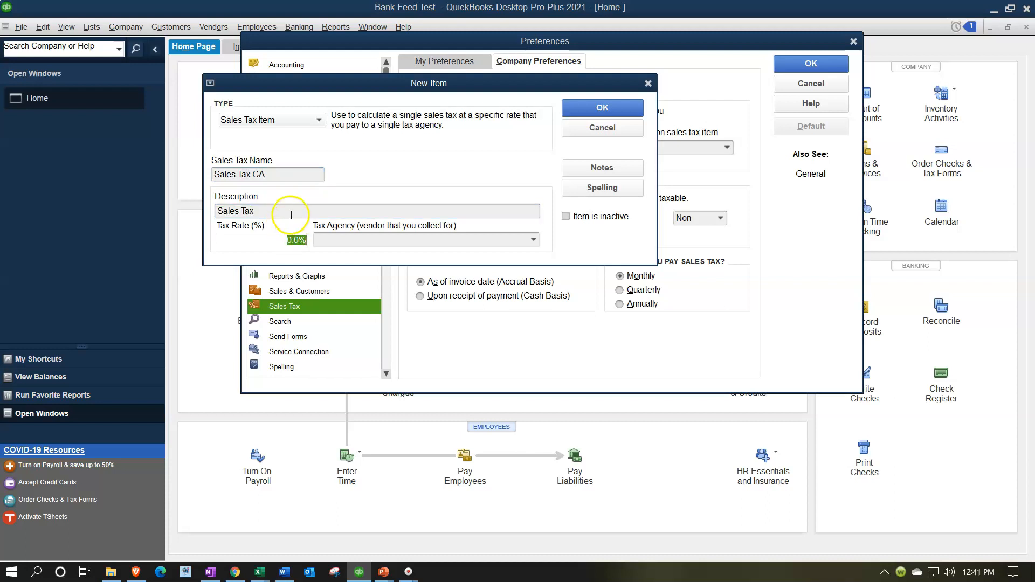
pyautogui.write('CA')
pyautogui.press('Tab')
pyautogui.write('5')
pyautogui.press('Tab')
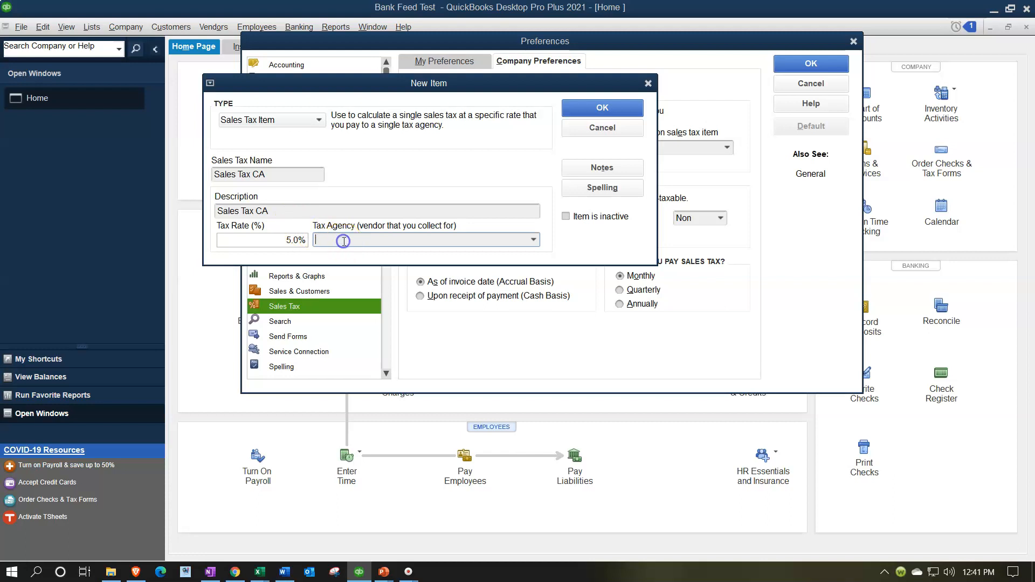
# - Quick-add CA Sales Tax Collector as the tax agency vendor and save the sales tax item
pyautogui.write('CA Sal')
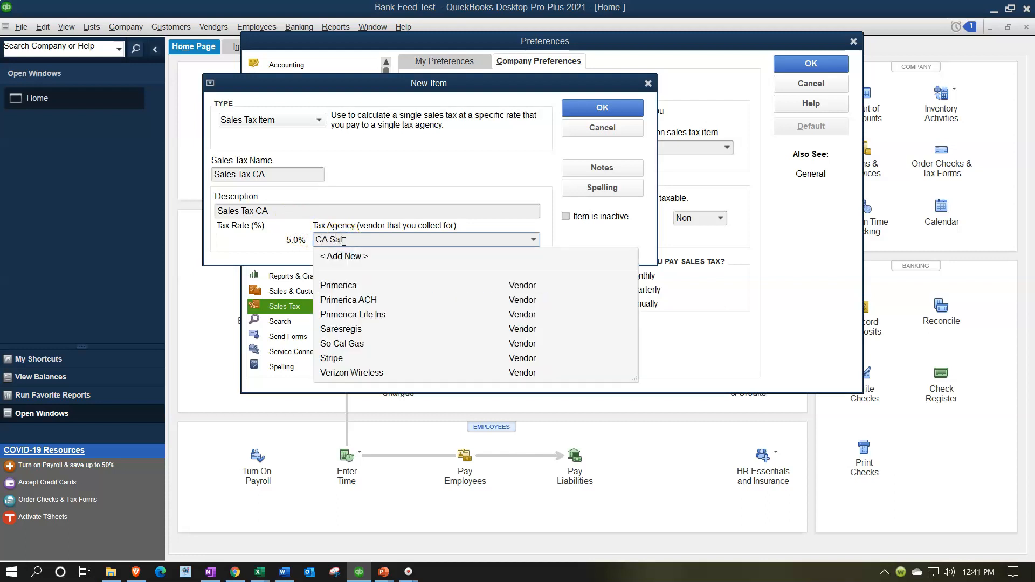
pyautogui.write('es Tax Collector')
pyautogui.press('Tab')
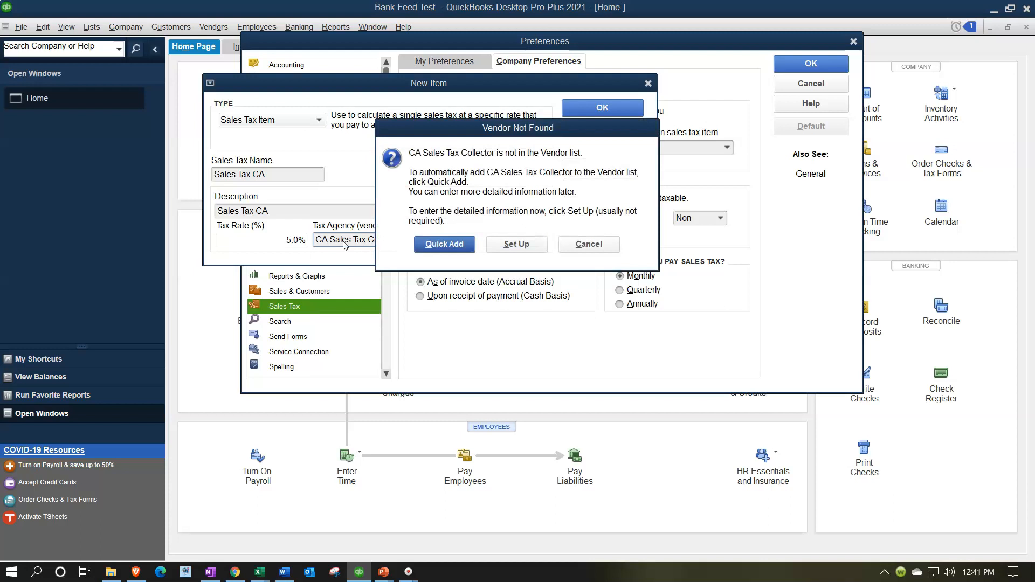
pyautogui.click(434, 255)
pyautogui.click(443, 247)
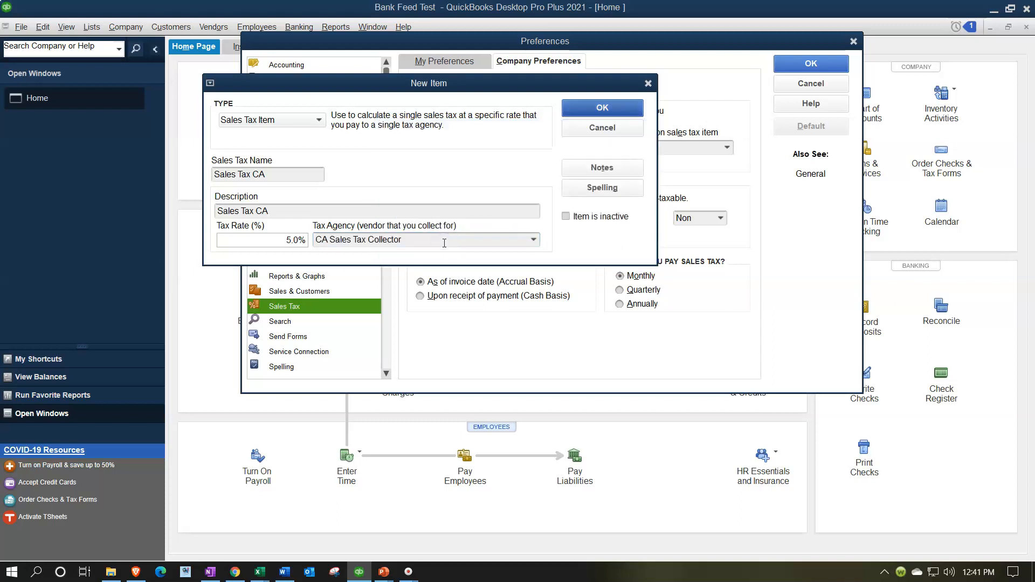
pyautogui.click(595, 108)
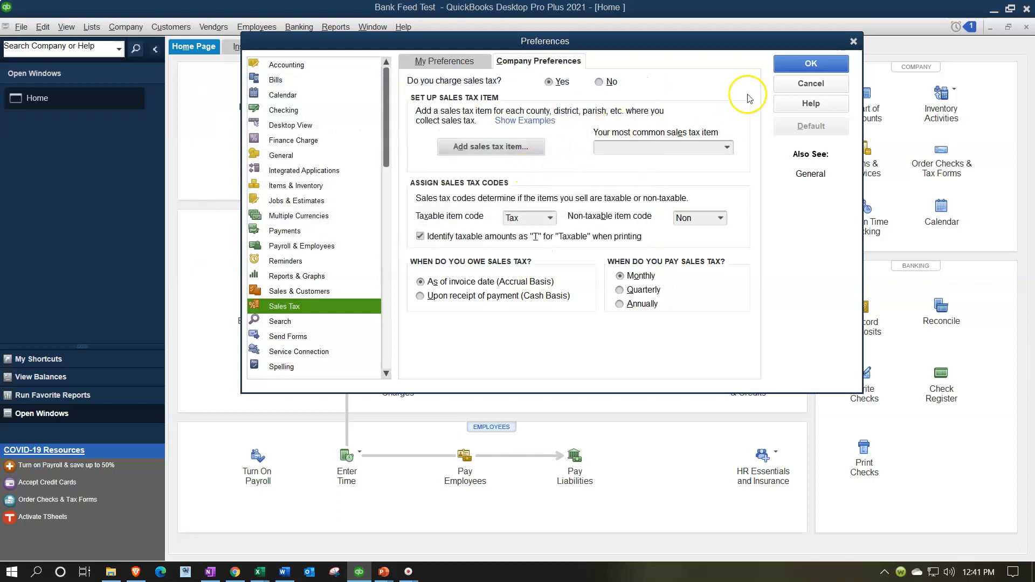
# - Save the preferences, keeping existing customers taxable but not making existing inventory and non-inventory parts taxable
pyautogui.click(799, 68)
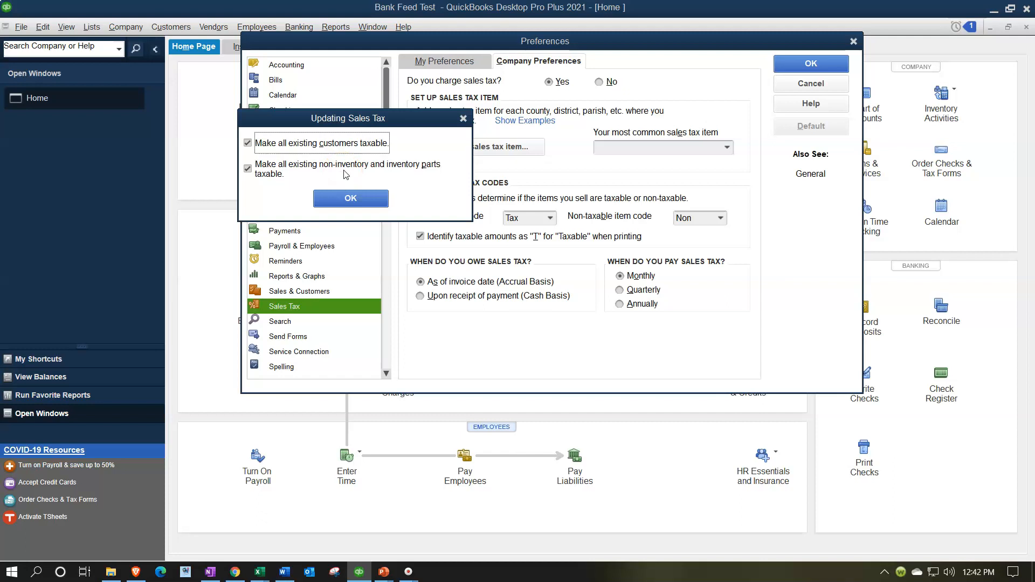
pyautogui.click(248, 169)
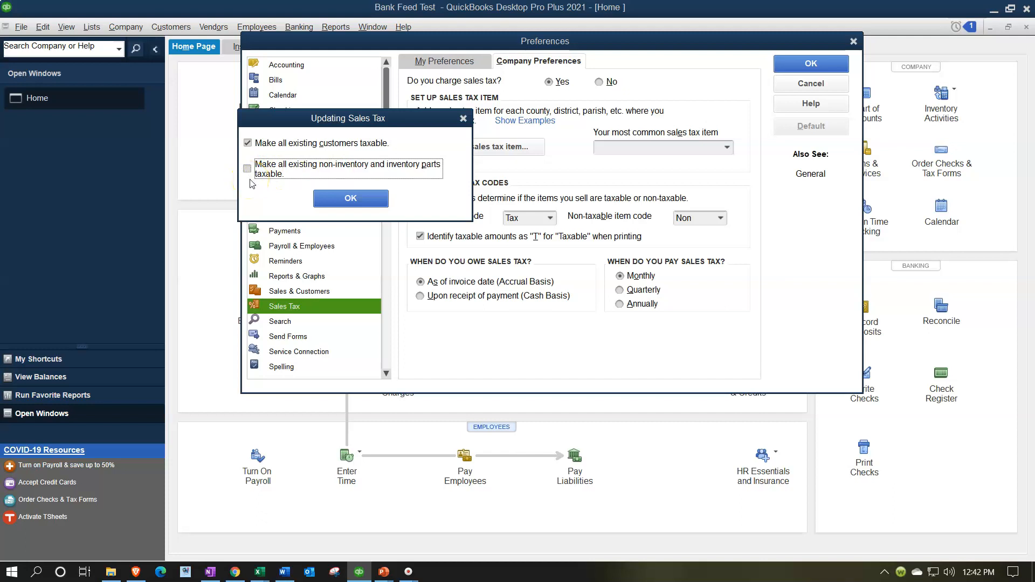
pyautogui.click(340, 199)
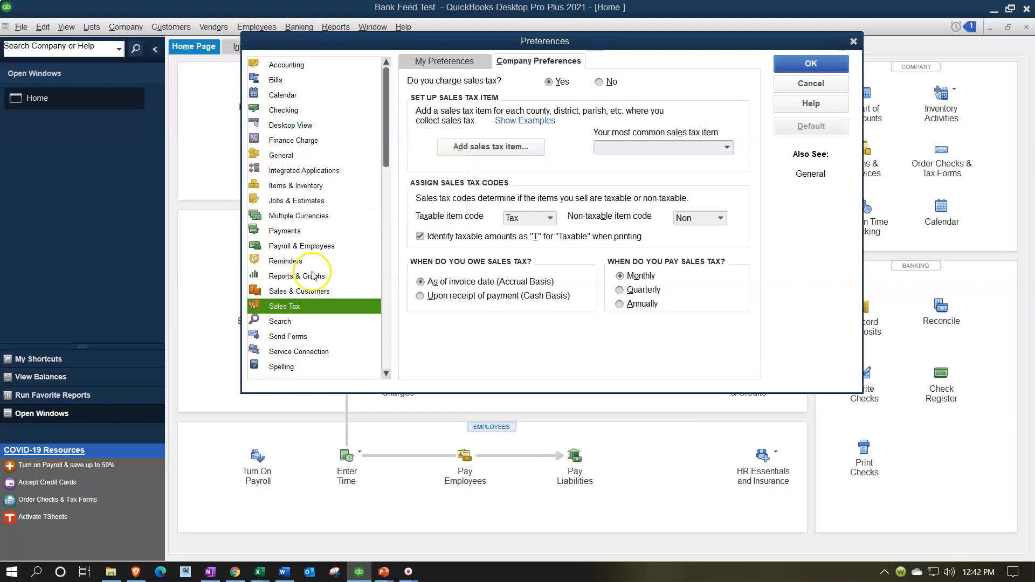
pyautogui.click(524, 189)
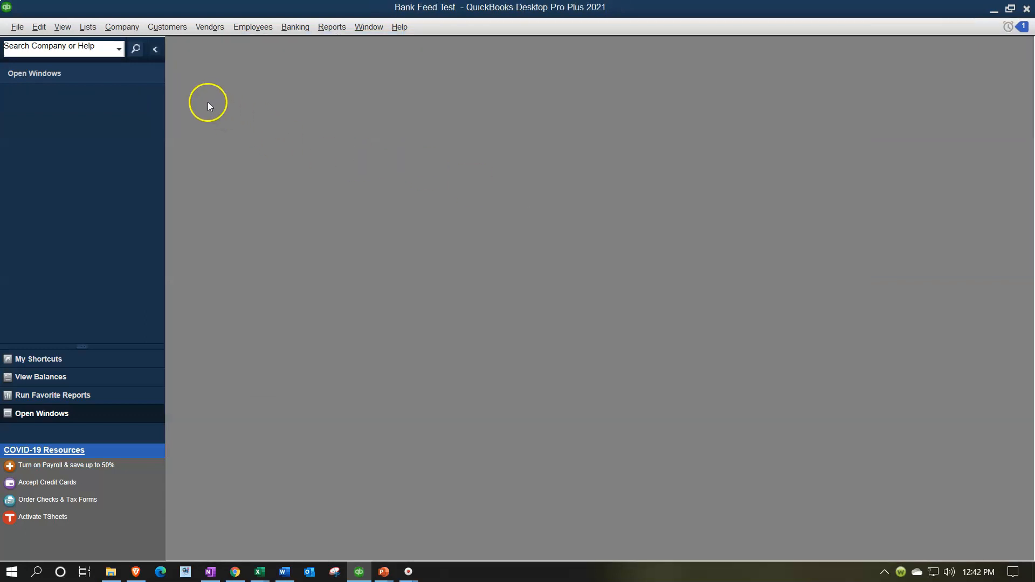
# - Reopen the Home page and maximize it
pyautogui.click(129, 30)
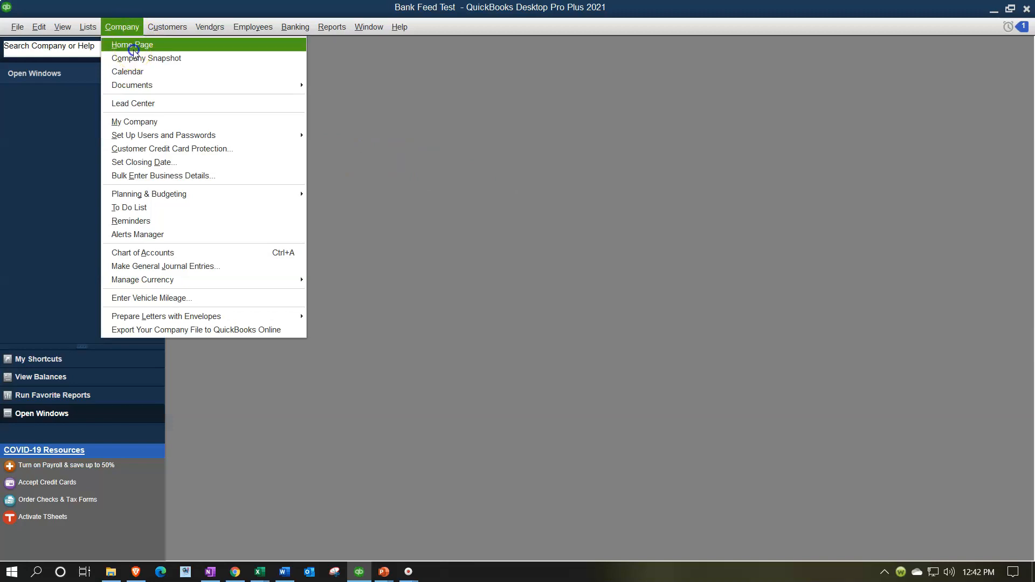
pyautogui.click(134, 48)
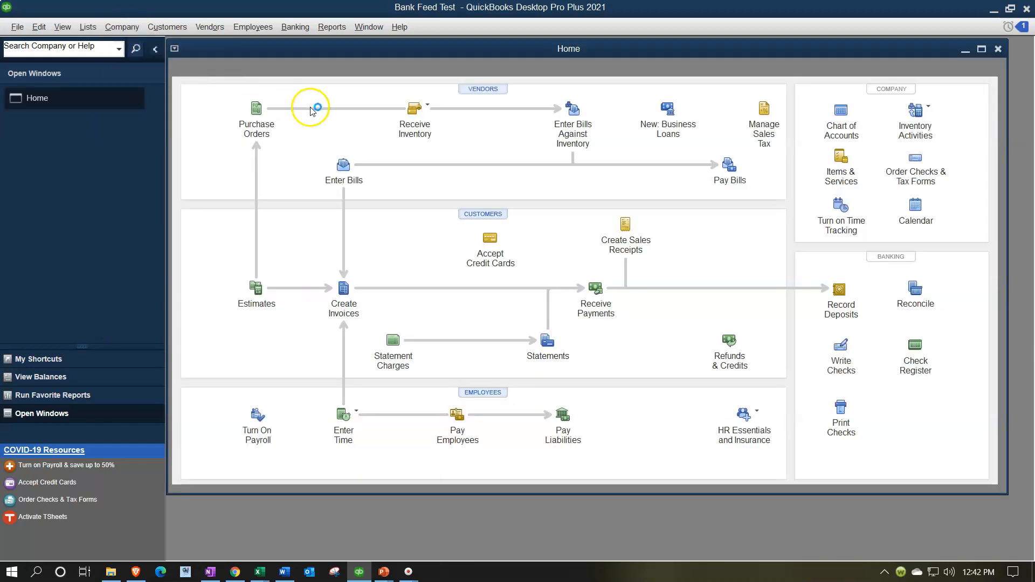
pyautogui.click(981, 49)
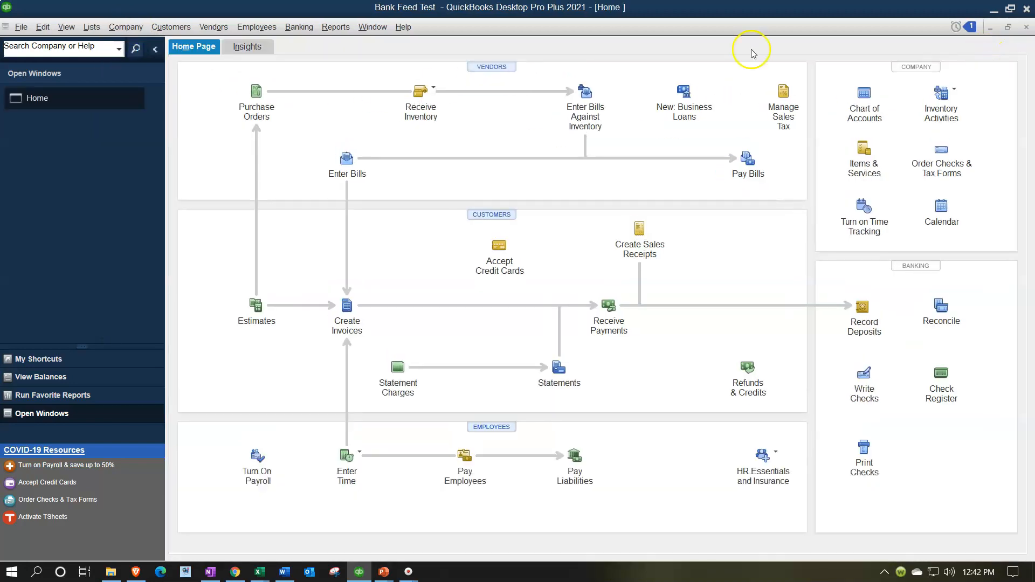
# - Open the Item List
pyautogui.click(91, 30)
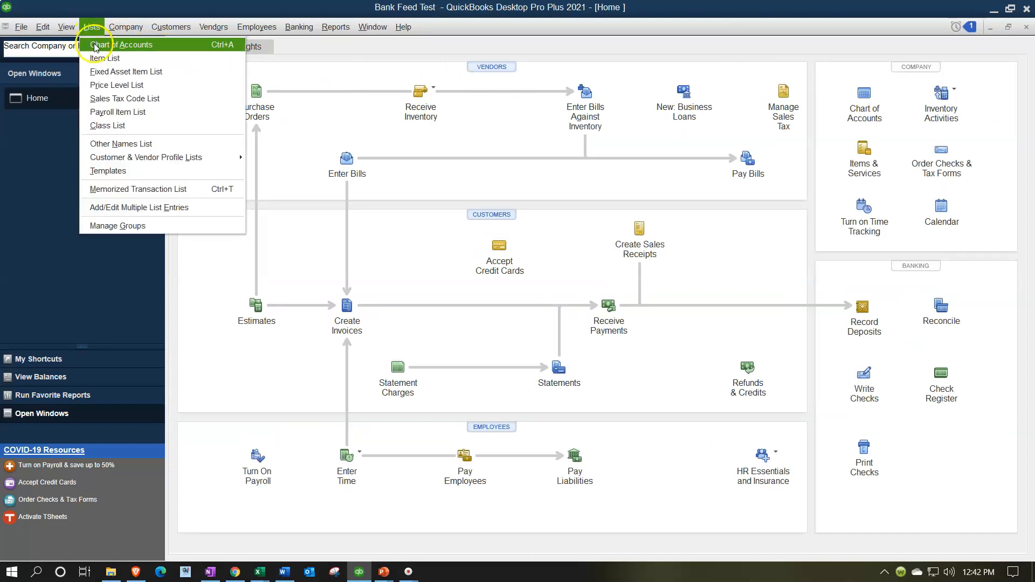
pyautogui.click(123, 58)
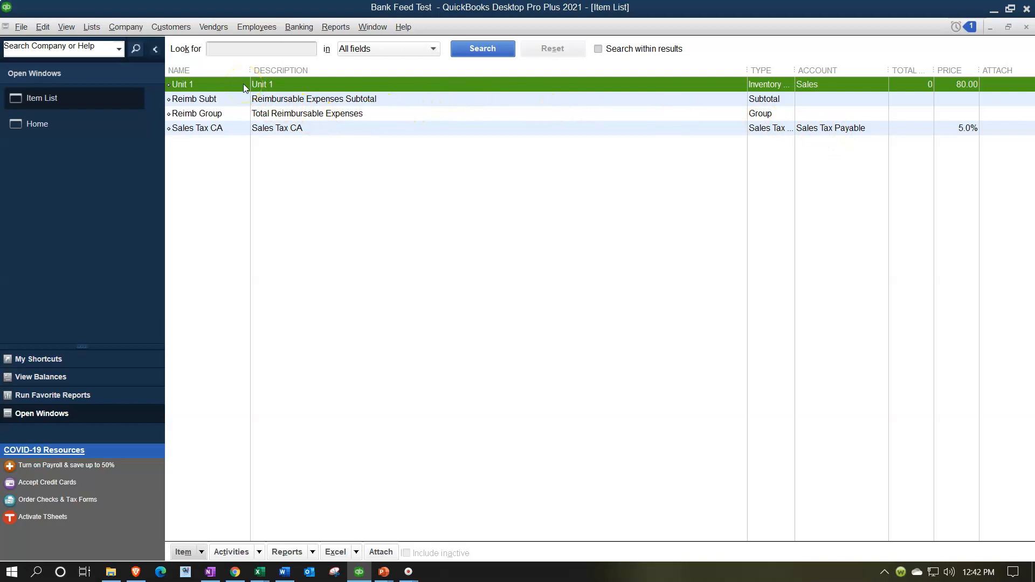
# - Create a new Inventory Part item named Inventory Item 1
pyautogui.click(201, 552)
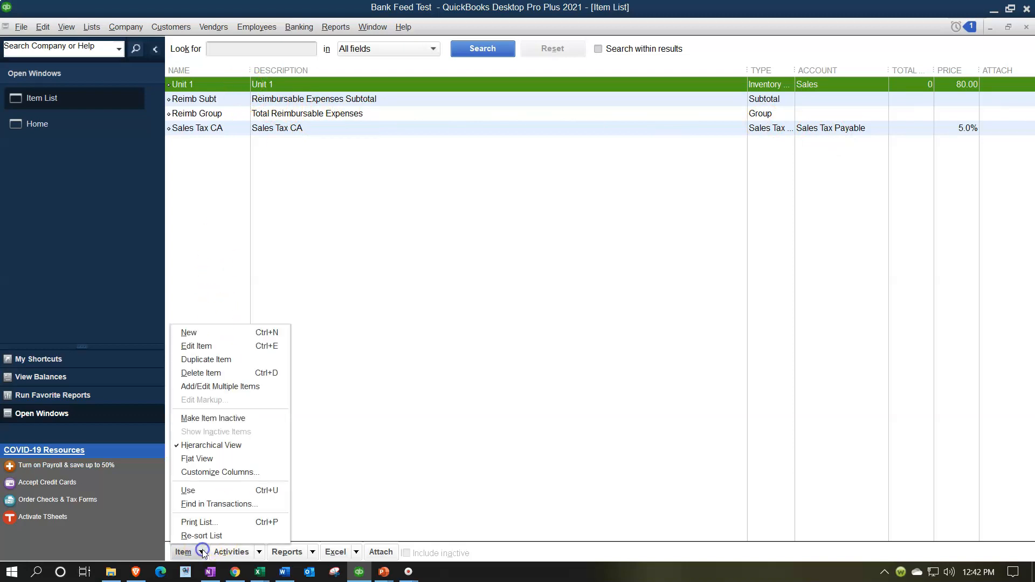
pyautogui.click(205, 334)
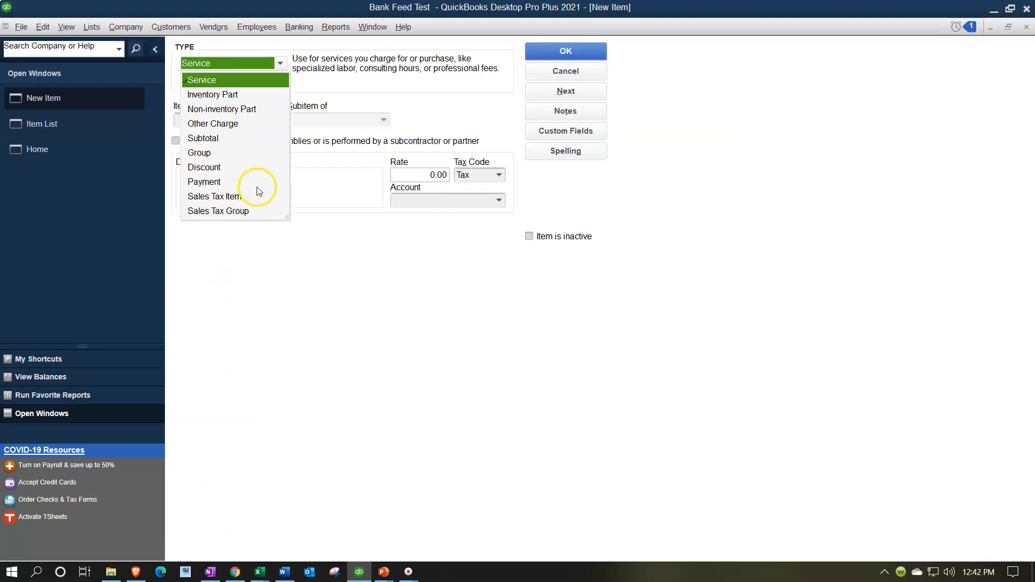
pyautogui.click(229, 96)
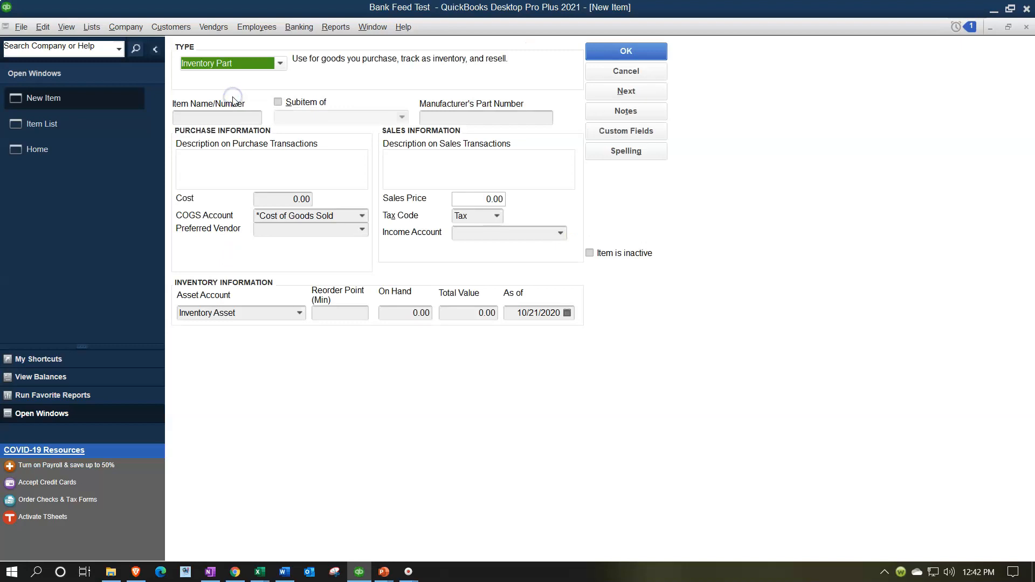
pyautogui.click(209, 114)
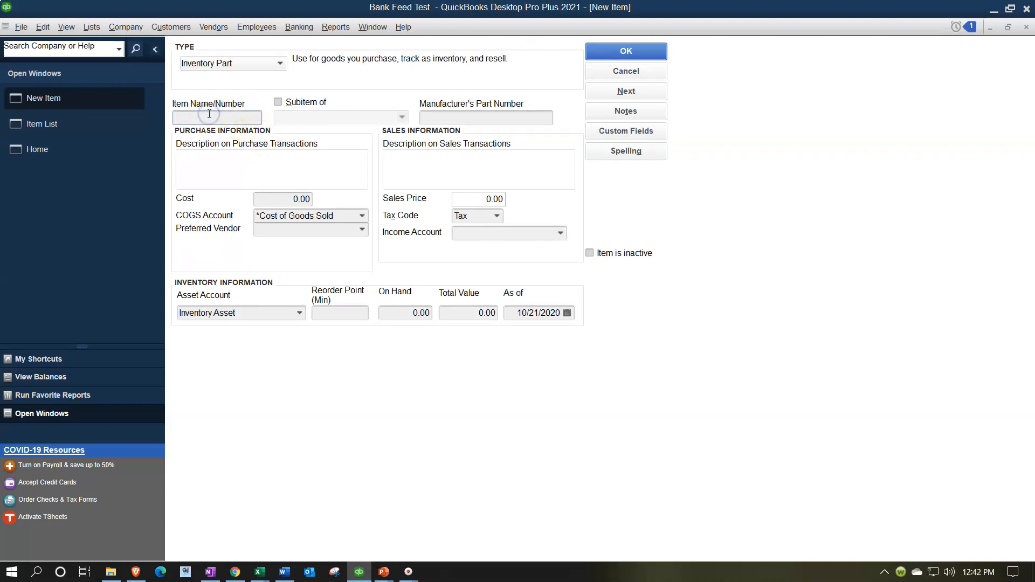
pyautogui.write('Inventory')
pyautogui.write('Item 1')
pyautogui.press('Tab')
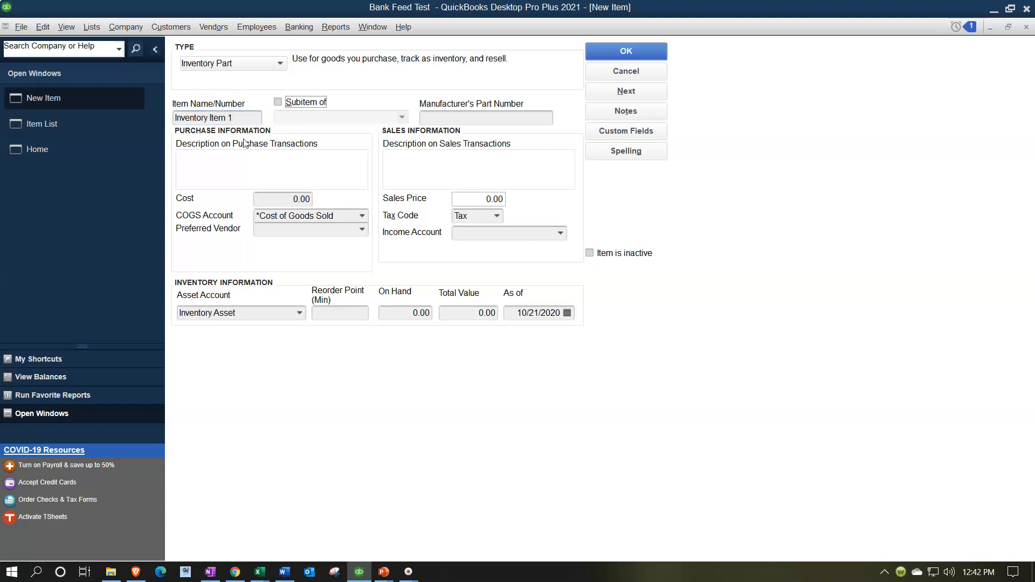
# - Copy the item name into the purchase transaction description
pyautogui.press('Tab')
pyautogui.press('Tab')
pyautogui.moveTo(234, 118); pyautogui.dragTo(126, 102)
pyautogui.hotkey('ctrl', 'c')
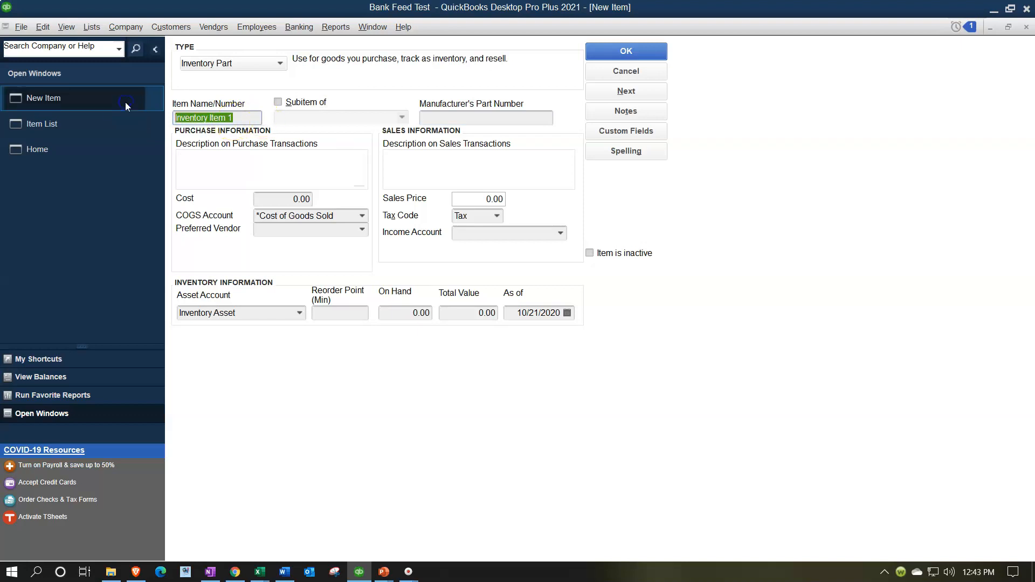
pyautogui.click(189, 168)
pyautogui.hotkey('ctrl', 'v')
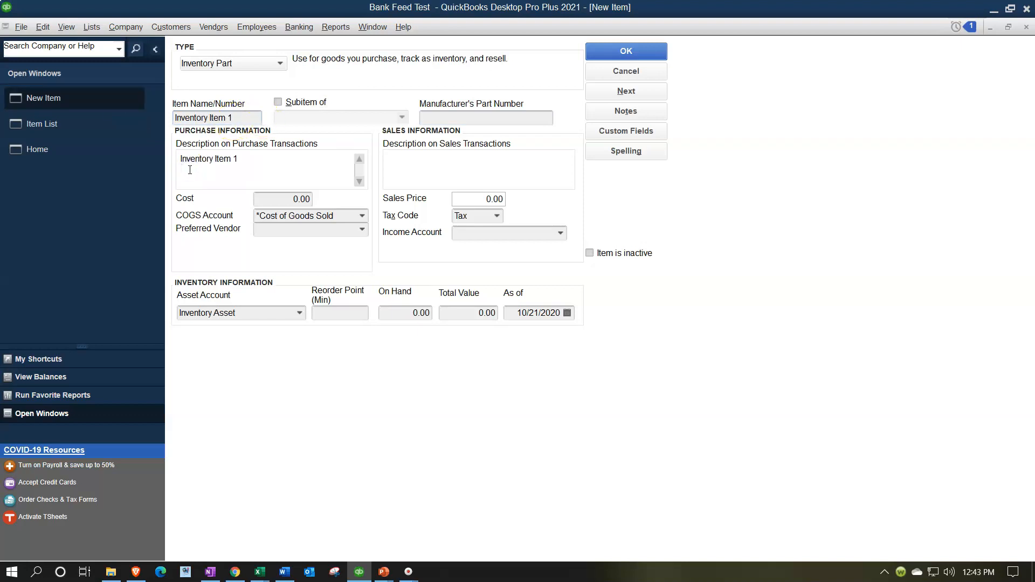
# - Set the item's cost to 100, sales price to 175, and tax code to Tax
pyautogui.press('Tab')
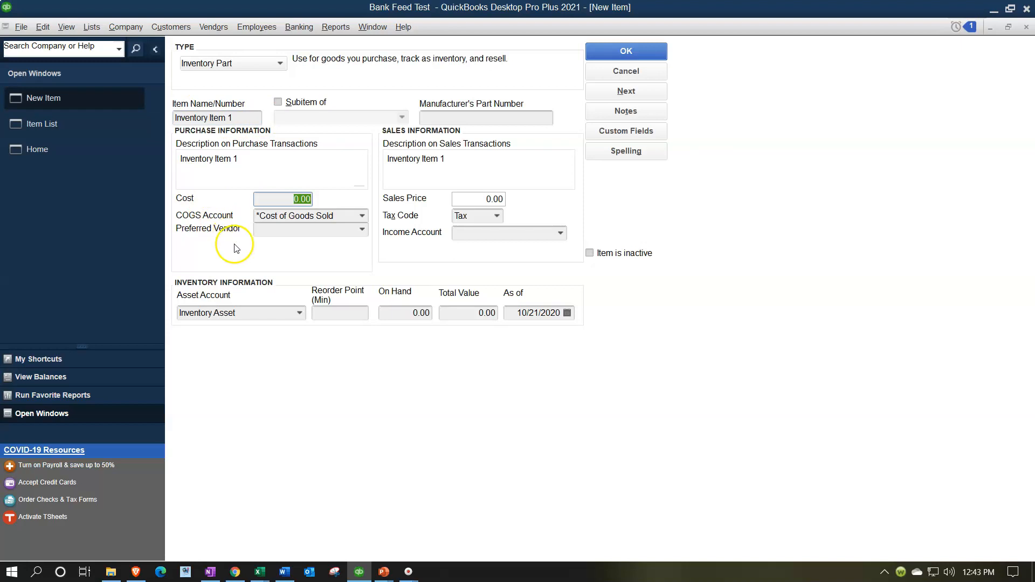
pyautogui.write('100')
pyautogui.press('Tab')
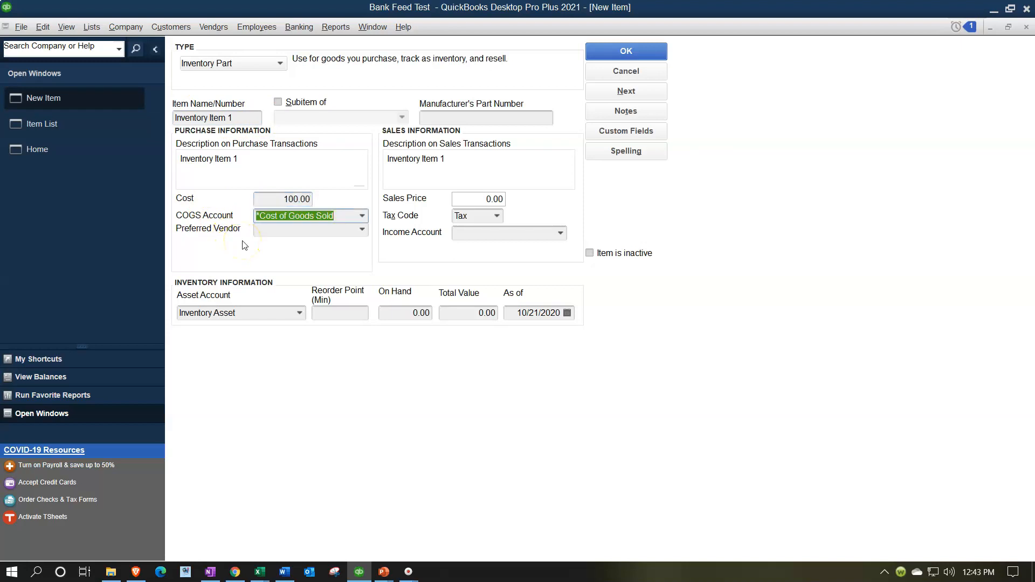
pyautogui.press('Tab')
pyautogui.press('Tab')
pyautogui.press('Tab')
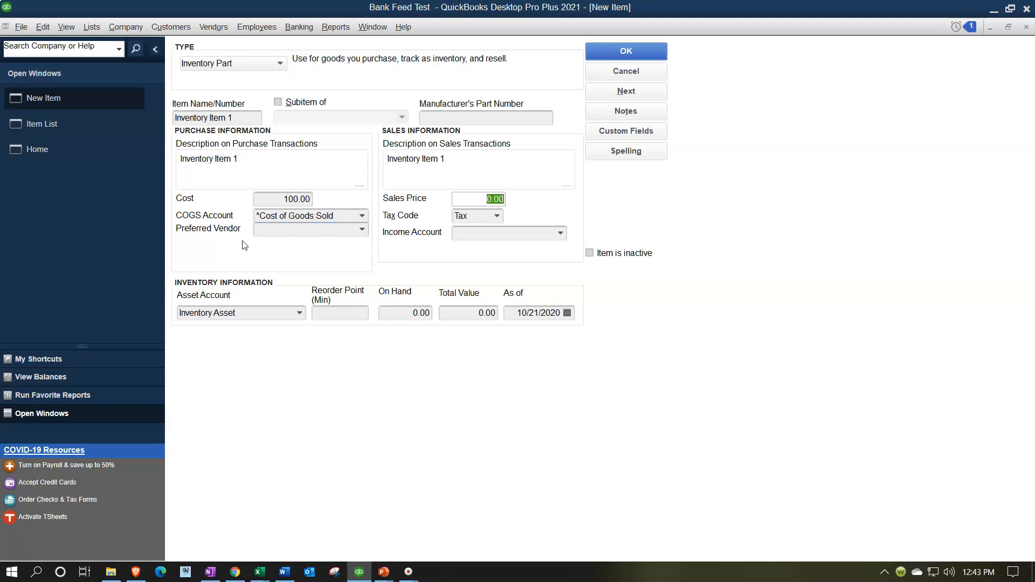
pyautogui.write('175')
pyautogui.press('Tab')
pyautogui.click(500, 218)
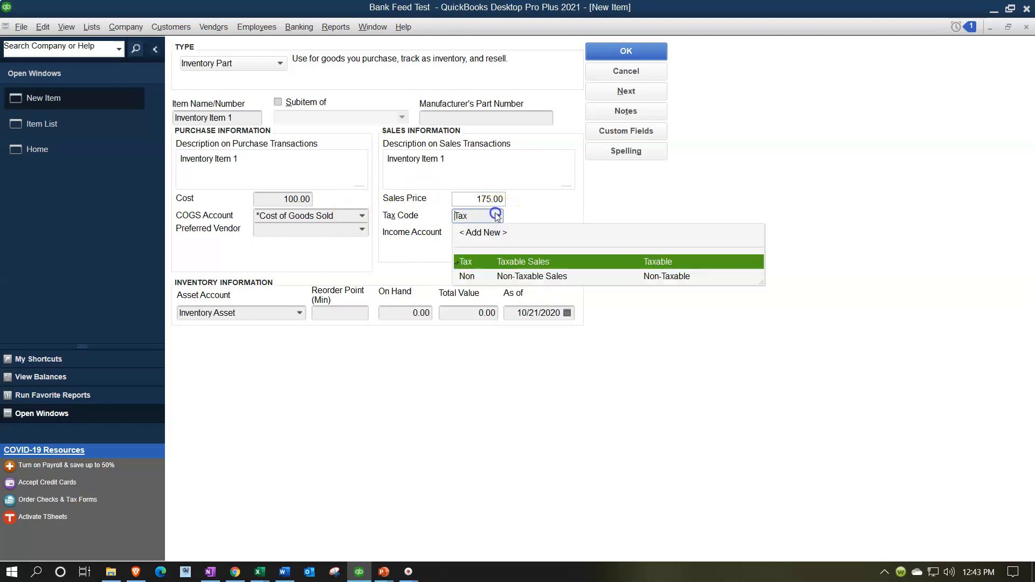
pyautogui.click(508, 262)
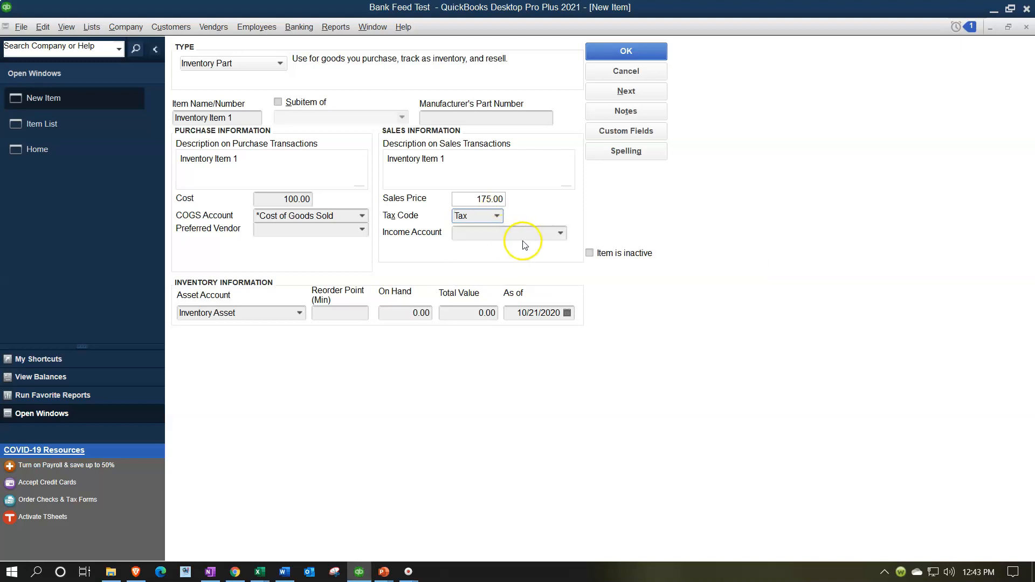
# - Choose Sales as the income account and save the new inventory item
pyautogui.click(561, 232)
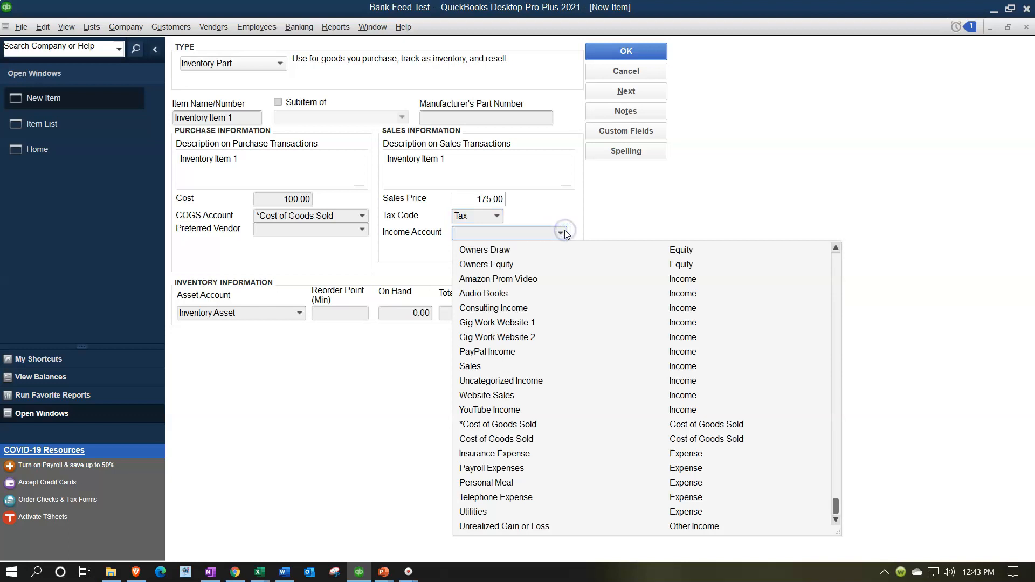
pyautogui.click(480, 366)
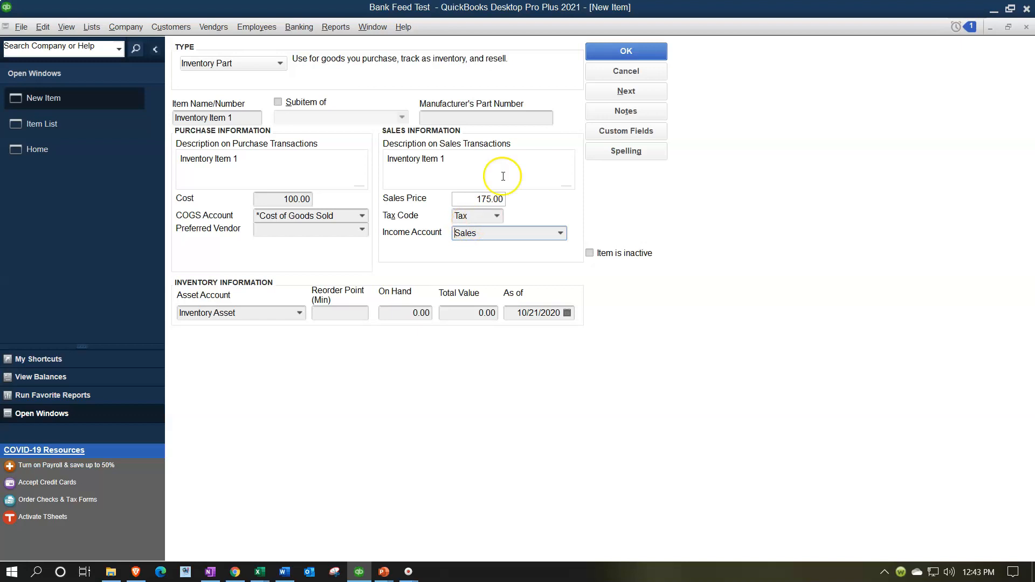
pyautogui.click(612, 51)
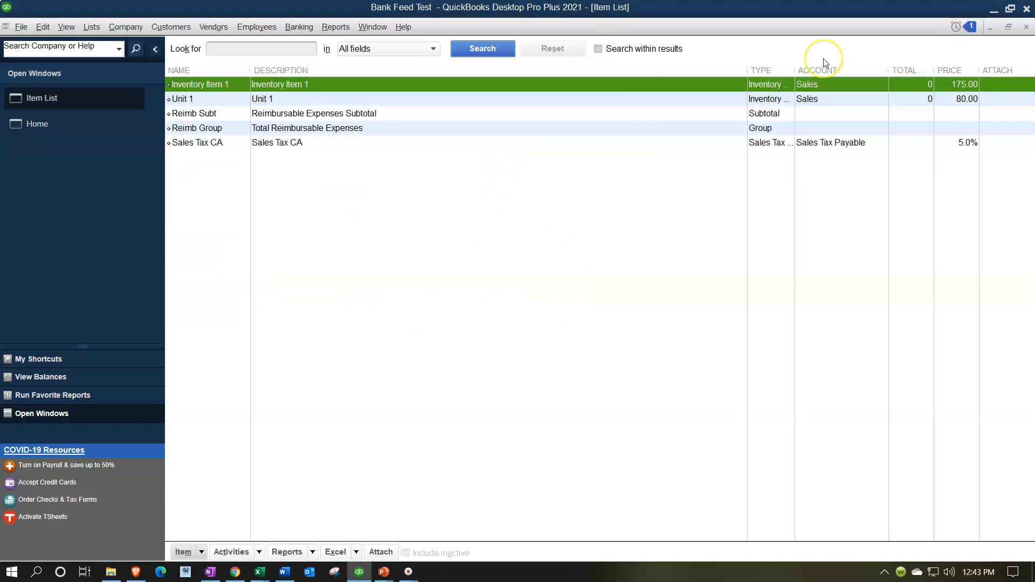
# - Open a new invoice from the Home page and hide the customer history panel
pyautogui.click(83, 127)
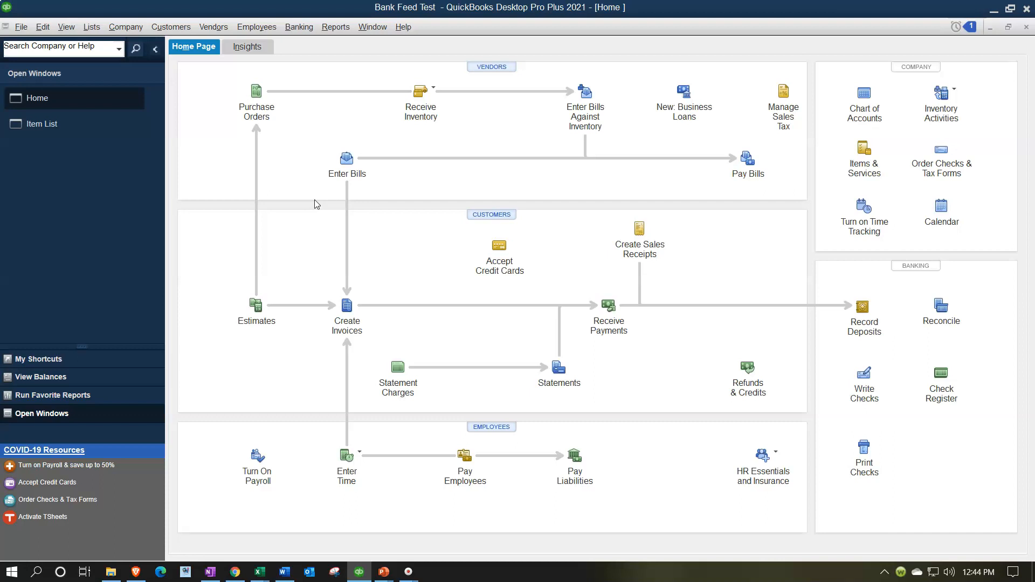
pyautogui.click(346, 315)
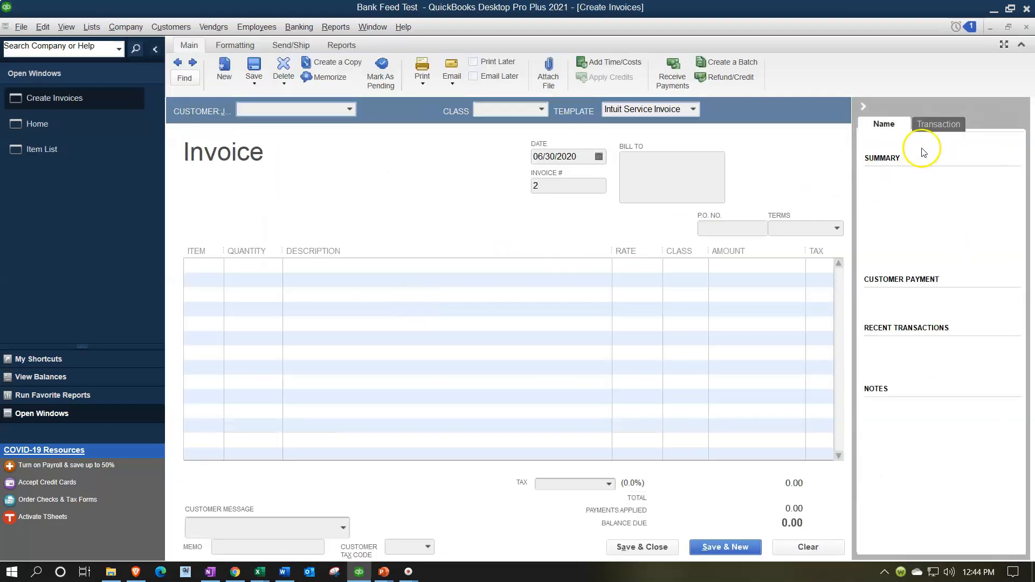
pyautogui.click(862, 107)
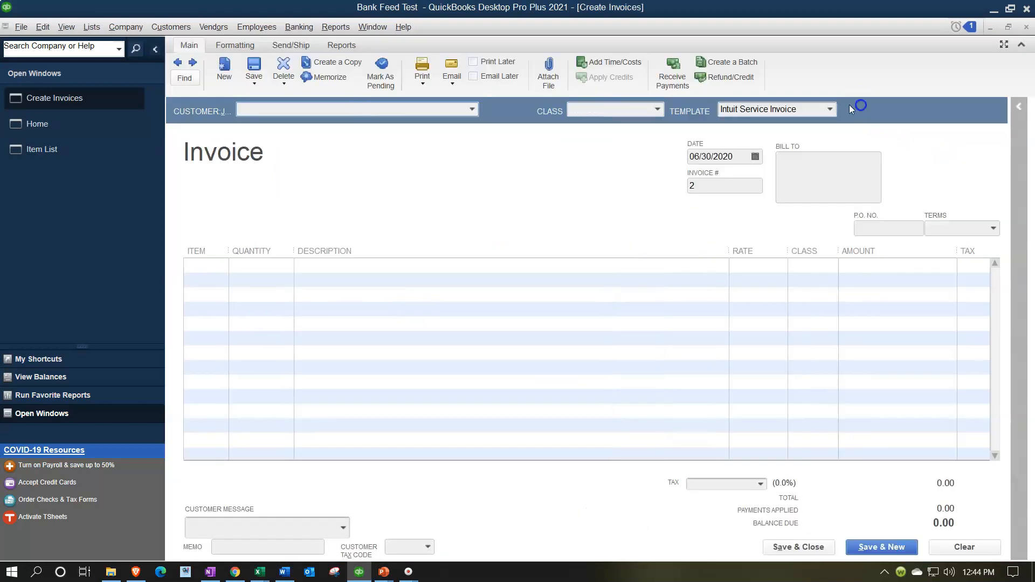
# - Enter Customer 1 as the invoice customer and quick-add it to the customer list
pyautogui.moveTo(345, 114); pyautogui.dragTo(187, 121)
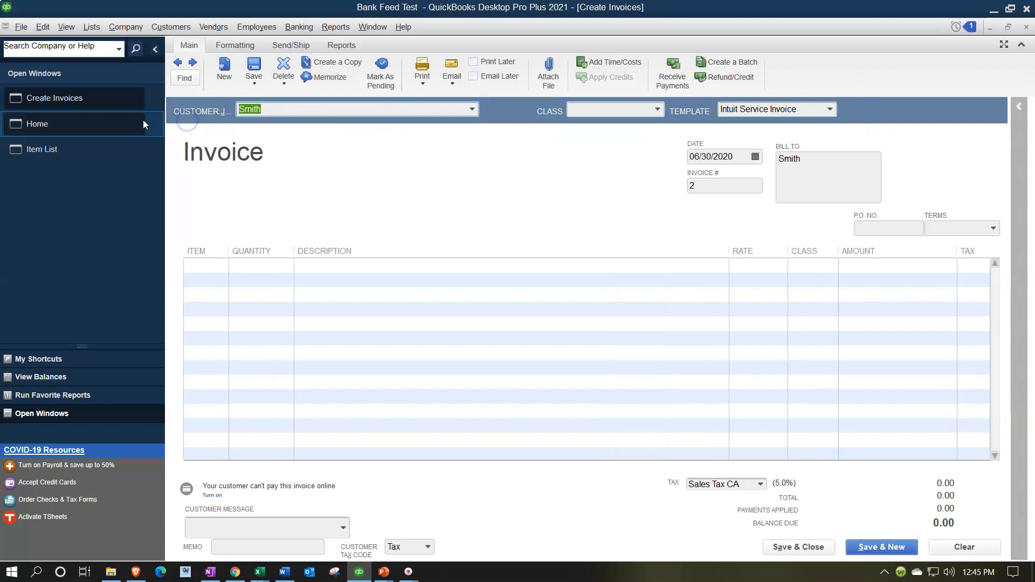
pyautogui.write('Customer 1')
pyautogui.press('Tab')
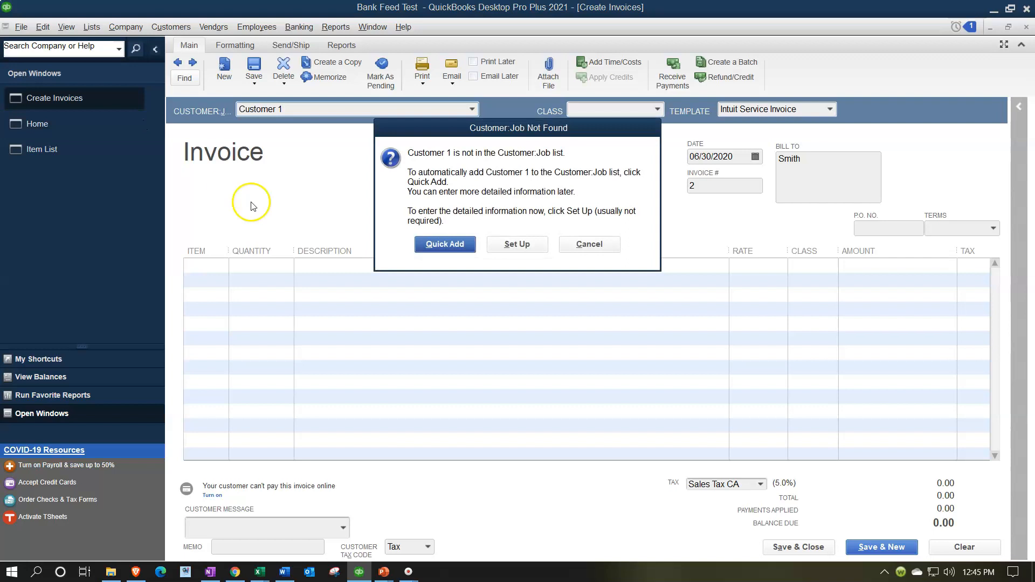
pyautogui.click(425, 243)
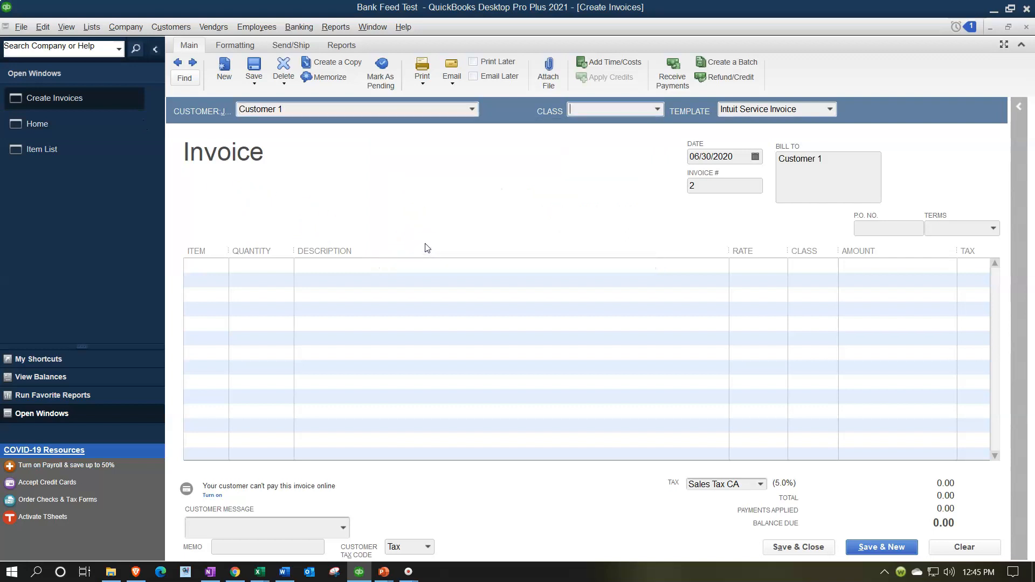
# - Set the invoice date to 05/30/2020 and move to the first item line
pyautogui.press('Tab')
pyautogui.press('Tab')
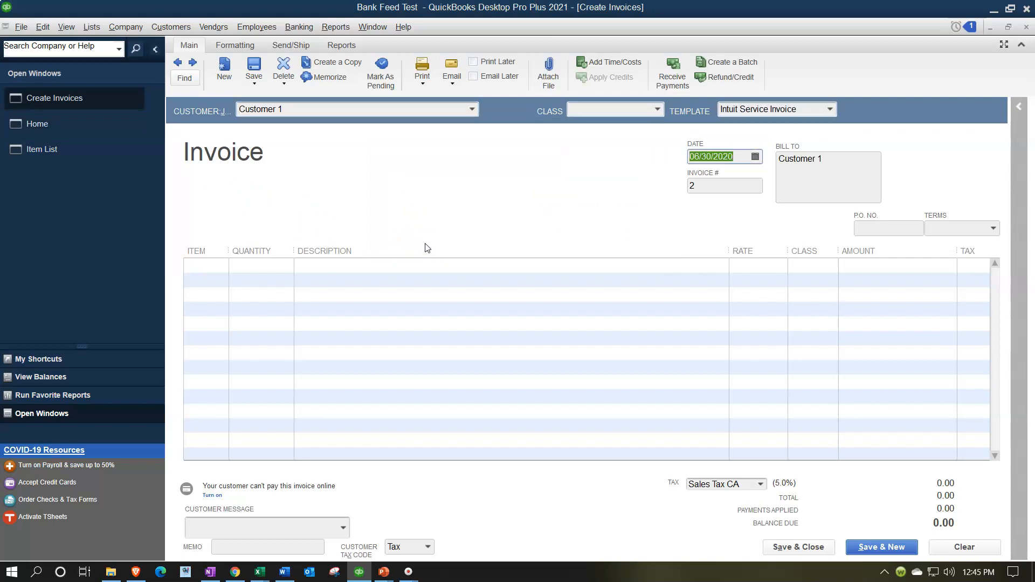
pyautogui.write('0530')
pyautogui.press('Tab')
pyautogui.press('Tab')
pyautogui.press('Tab')
pyautogui.press('Tab')
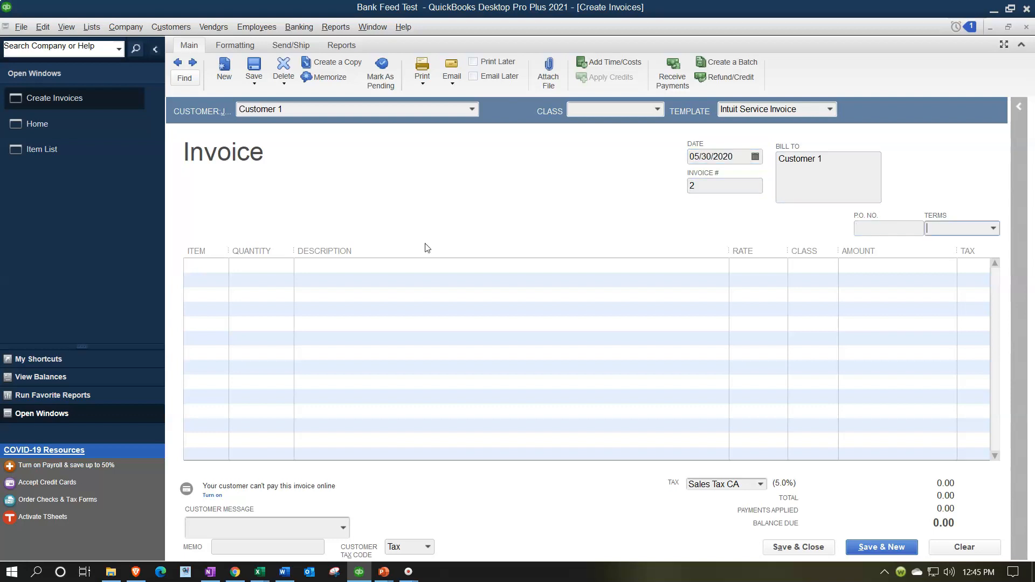
pyautogui.press('Tab')
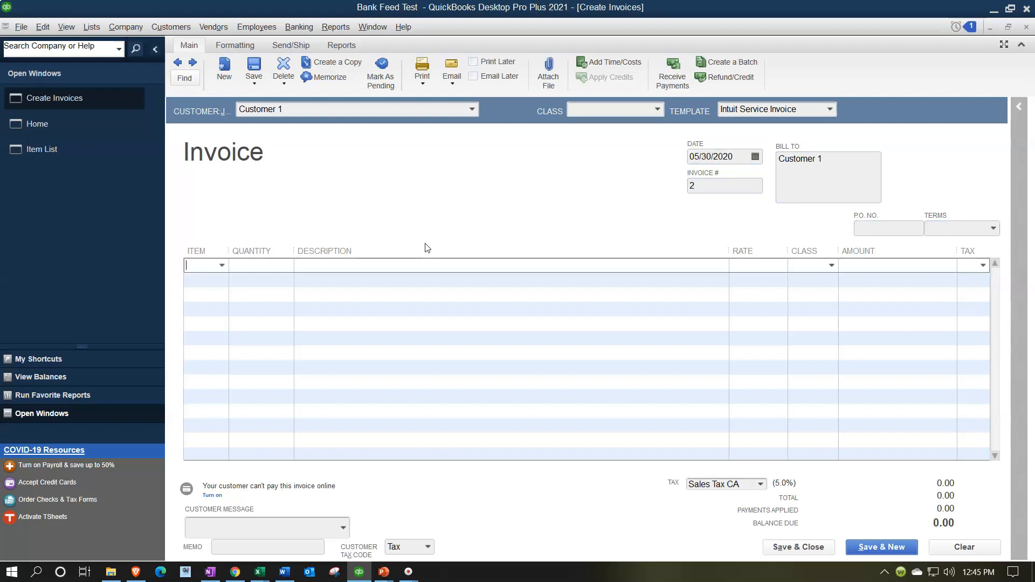
# - Add Inventory Item 1 to the invoice with quantity 1, acknowledging the low-stock warning
pyautogui.click(222, 266)
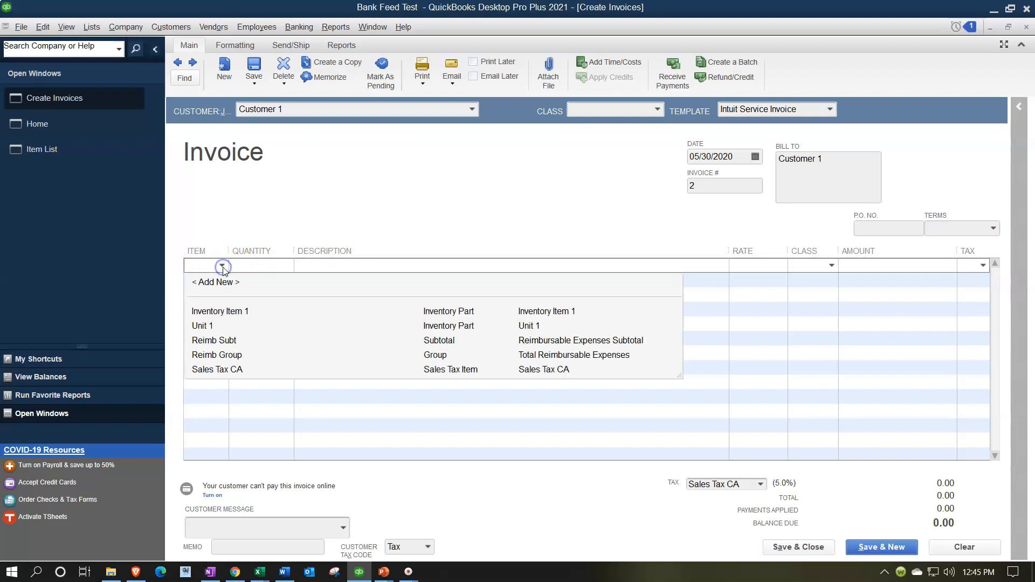
pyautogui.click(221, 311)
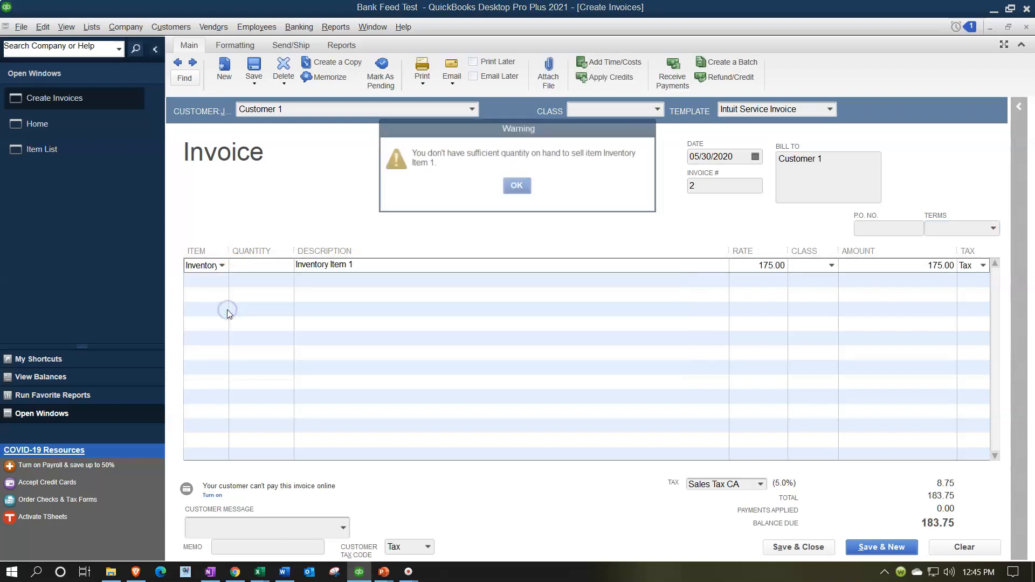
pyautogui.click(516, 186)
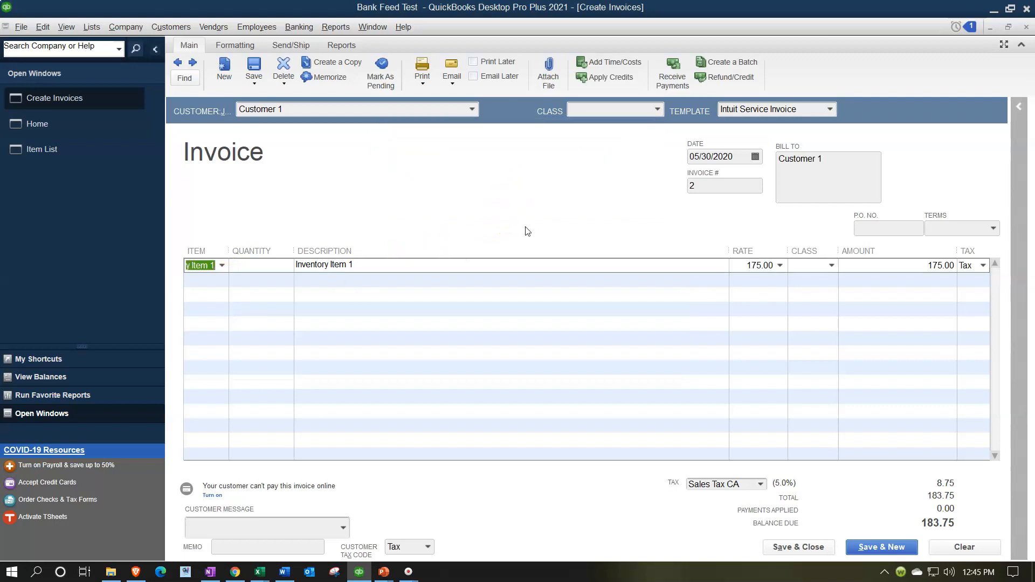
pyautogui.write('1')
pyautogui.press('Tab')
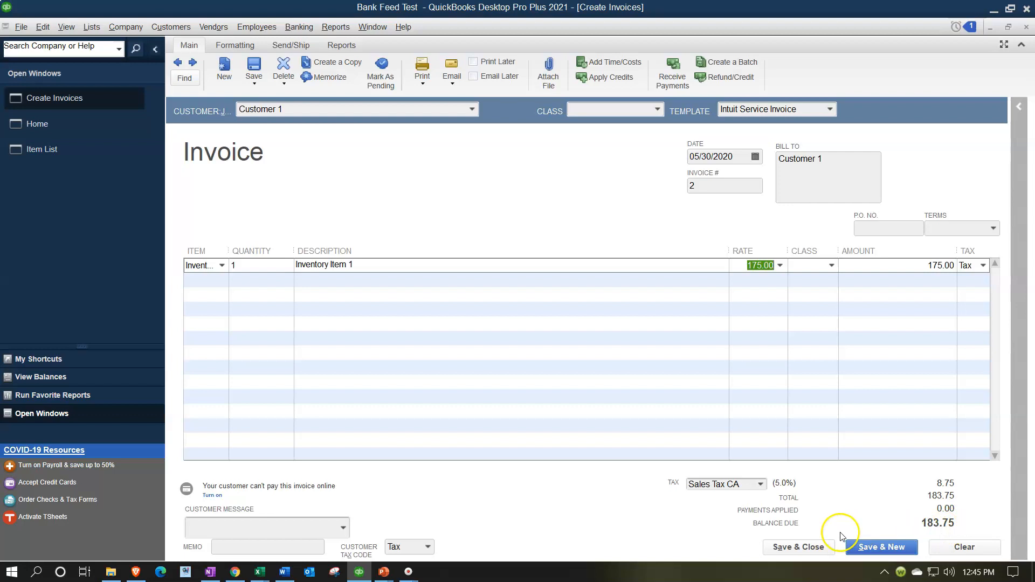
# - Save and close the invoice, accepting the past-date and unassigned-class prompts
pyautogui.click(824, 546)
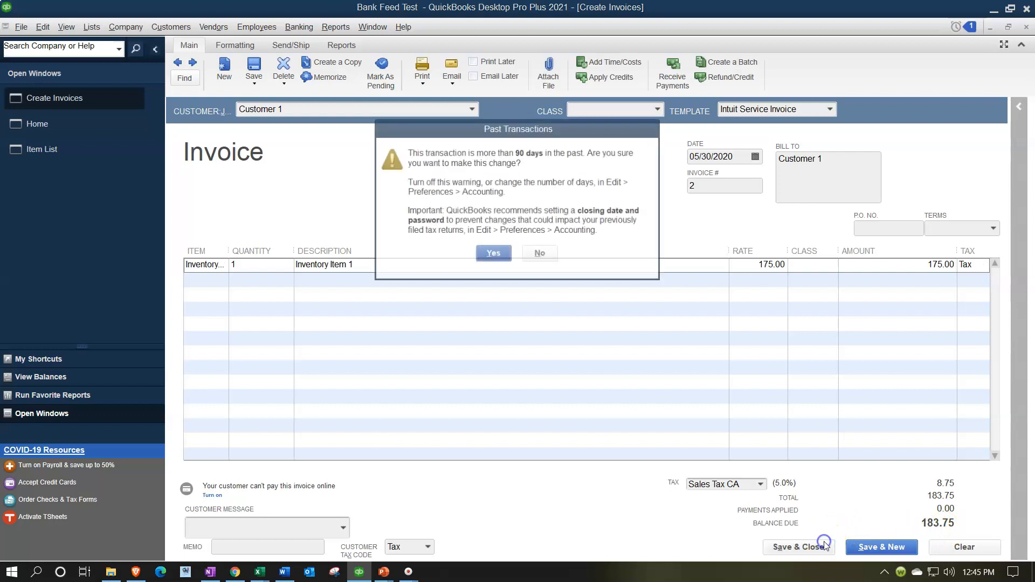
pyautogui.click(493, 254)
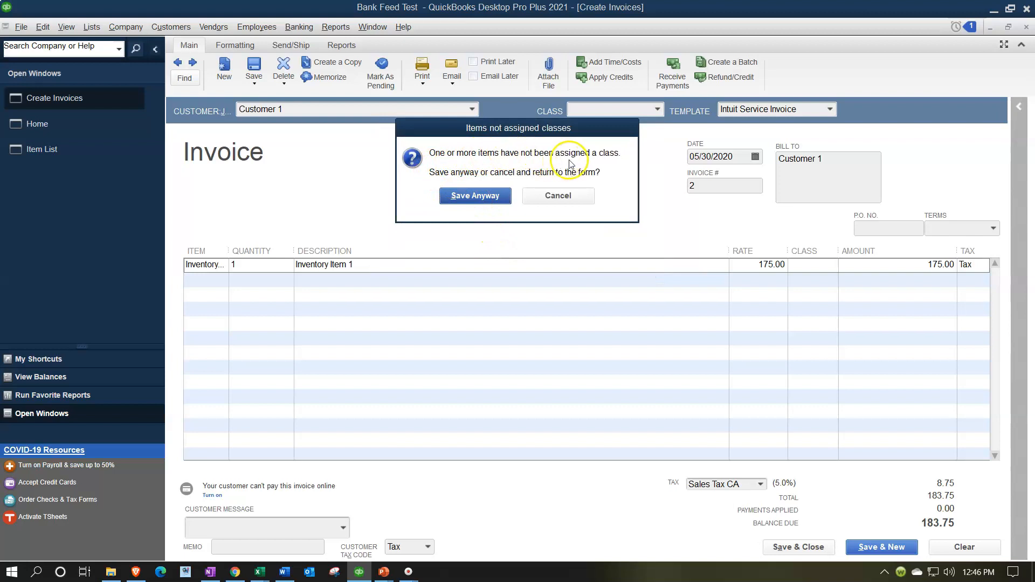
pyautogui.click(481, 196)
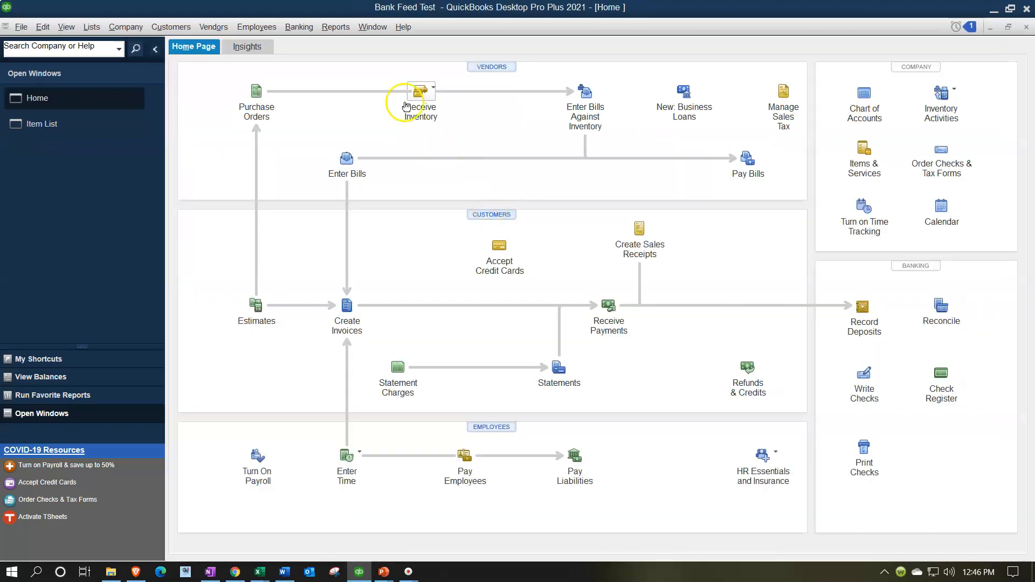
# - Open the Balance Sheet Standard report
pyautogui.click(341, 28)
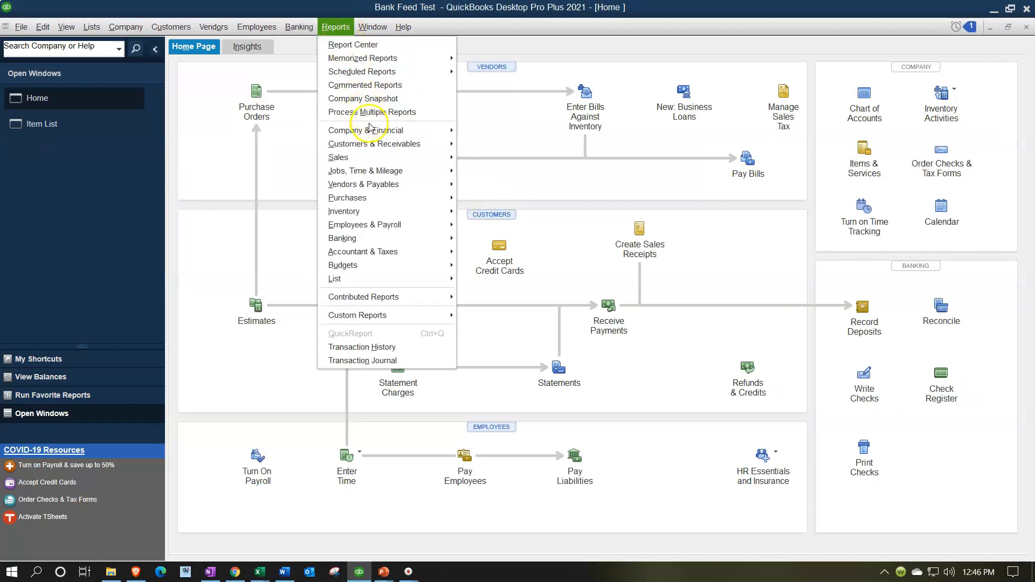
pyautogui.moveTo(370, 131)
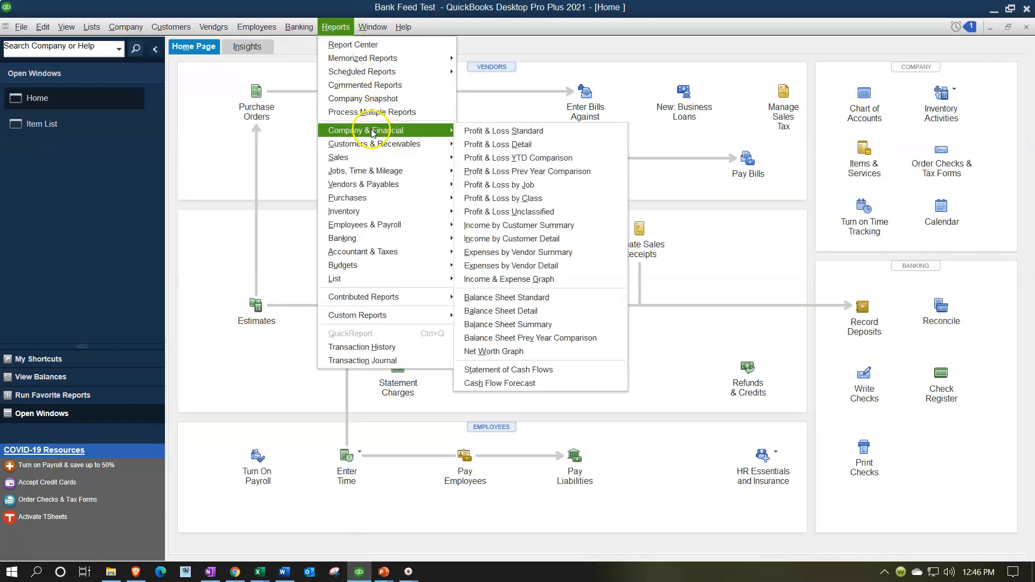
pyautogui.click(509, 298)
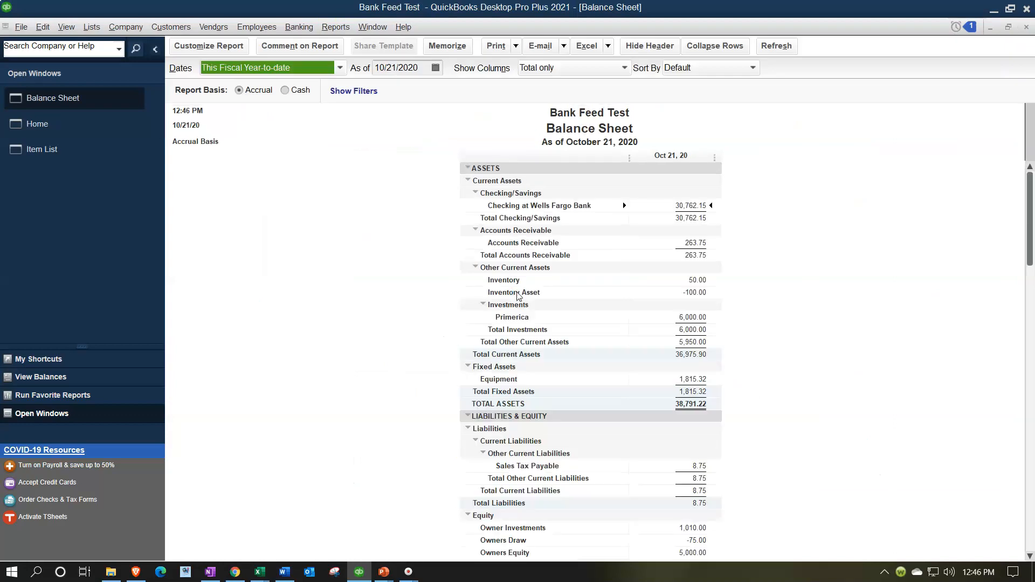
# - Set the Balance Sheet report's date range from 01/01/2020 to 12/31/2020
pyautogui.click(219, 46)
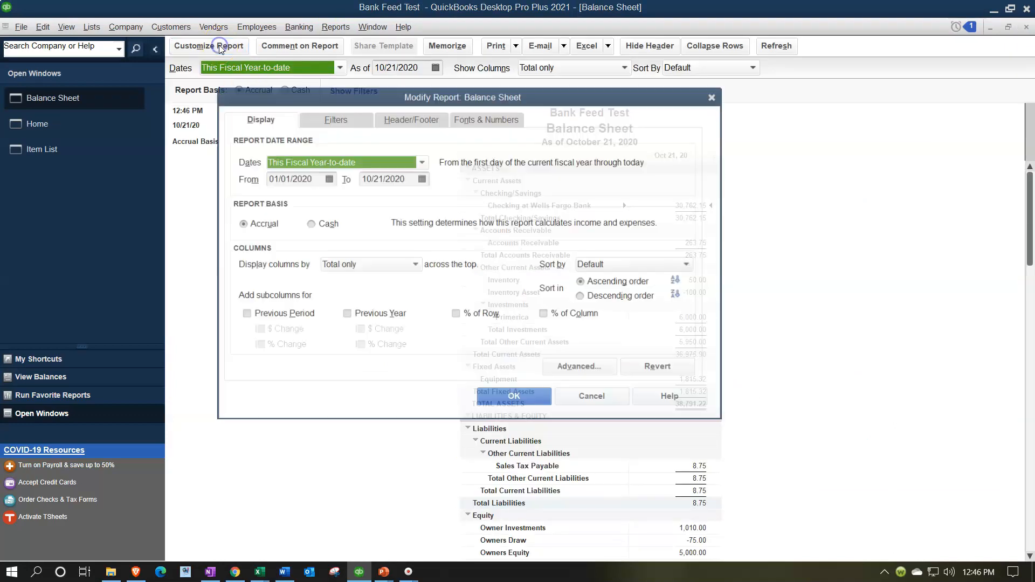
pyautogui.press('Tab')
pyautogui.write('010120')
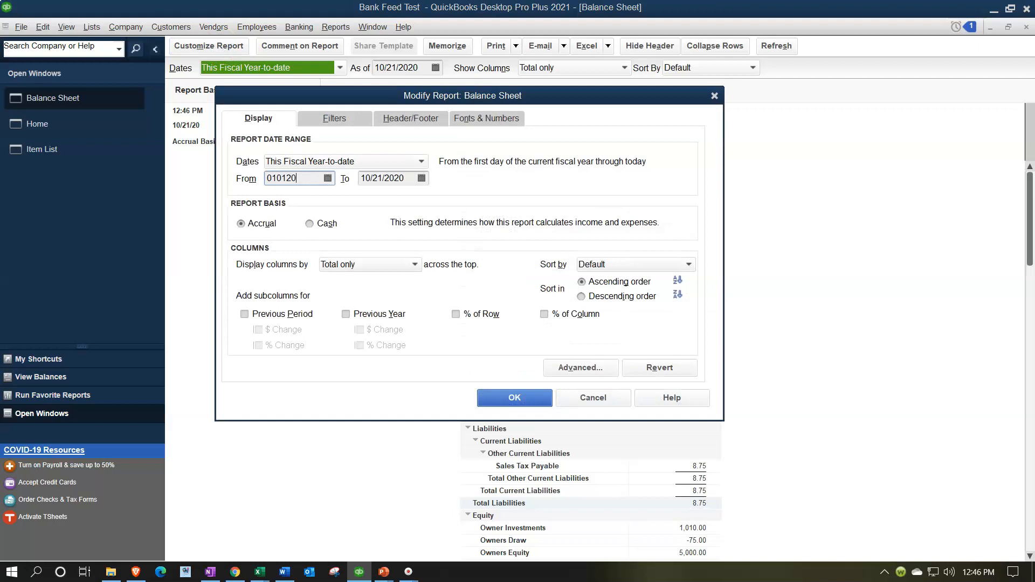
pyautogui.press('Tab')
pyautogui.write('0')
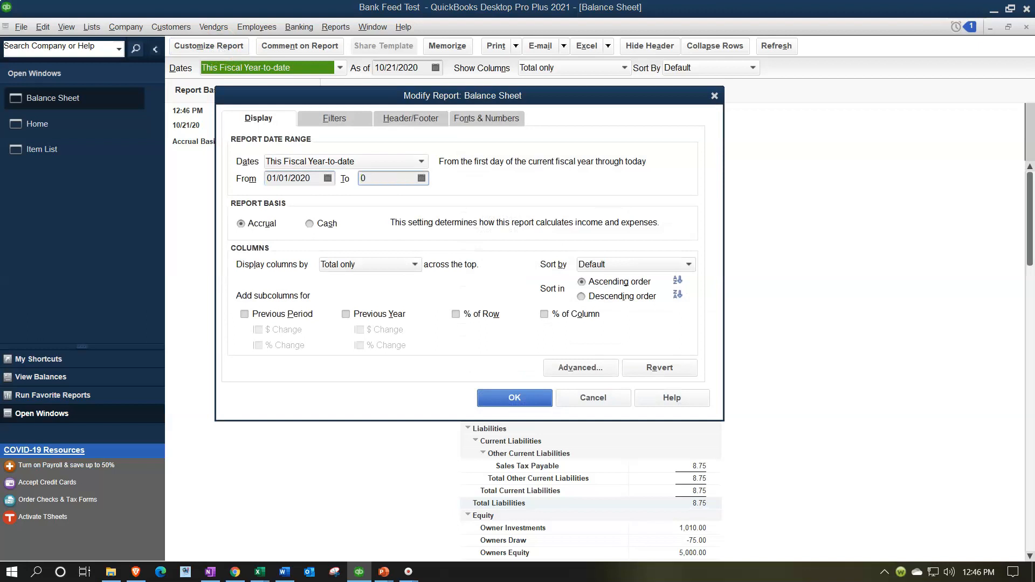
pyautogui.write('123120')
pyautogui.press('Tab')
pyautogui.click(525, 401)
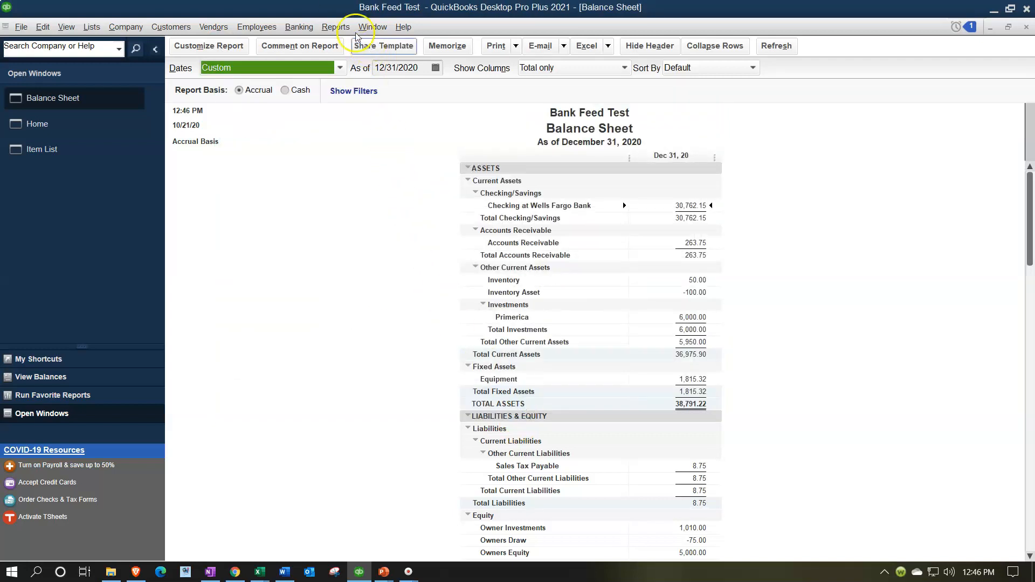
# - Open the Profit & Loss report and set its dates from 01/01/2020 to 12/31/2020
pyautogui.click(341, 27)
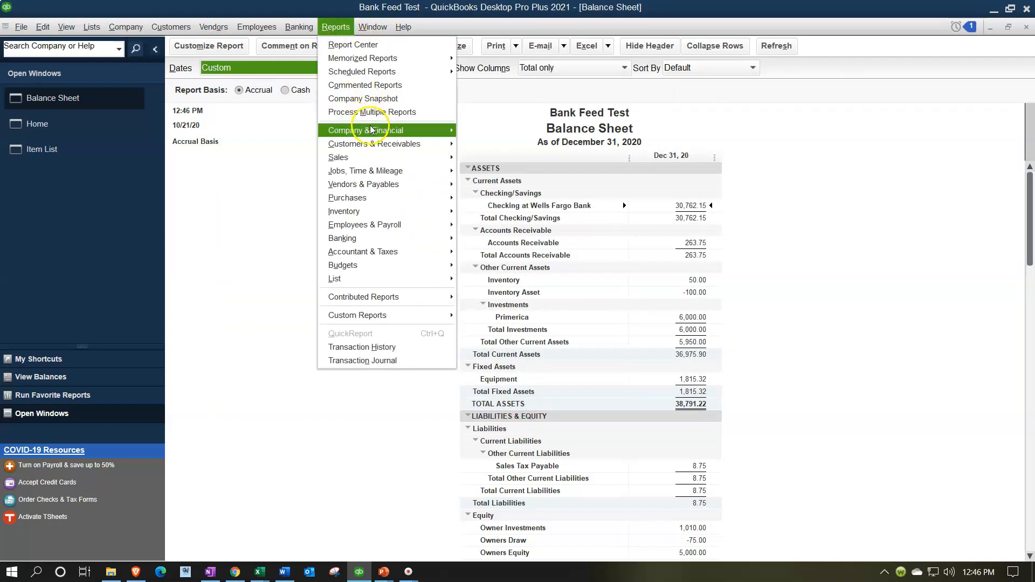
pyautogui.moveTo(377, 130)
pyautogui.click(481, 136)
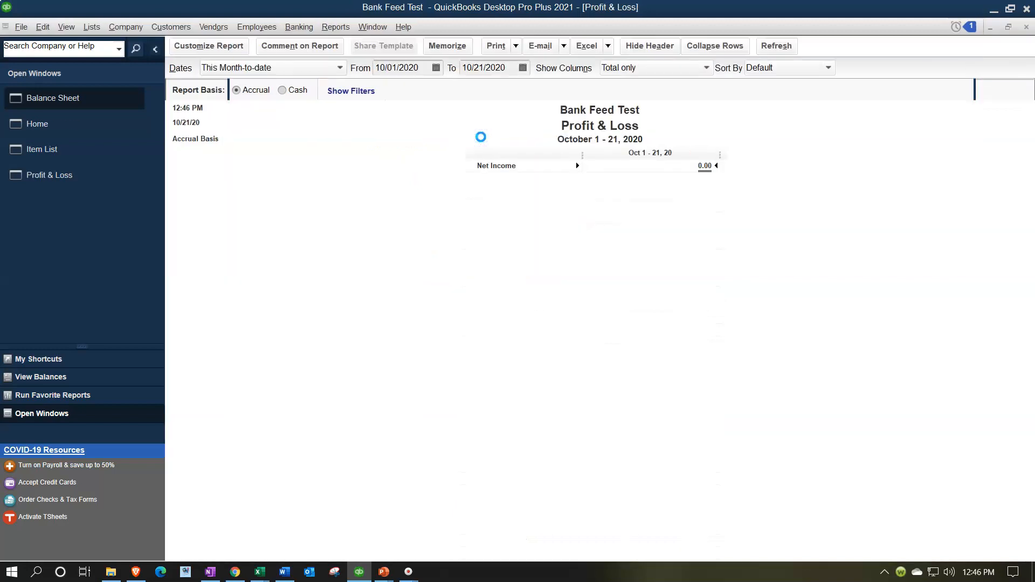
pyautogui.write('01/01/2020')
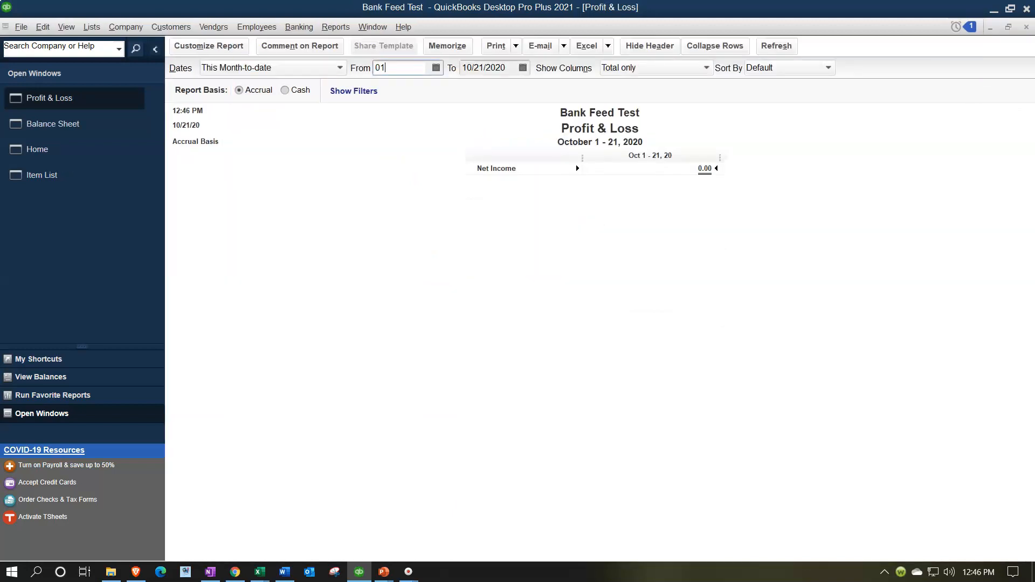
pyautogui.press('Tab')
pyautogui.write('12/31/2020')
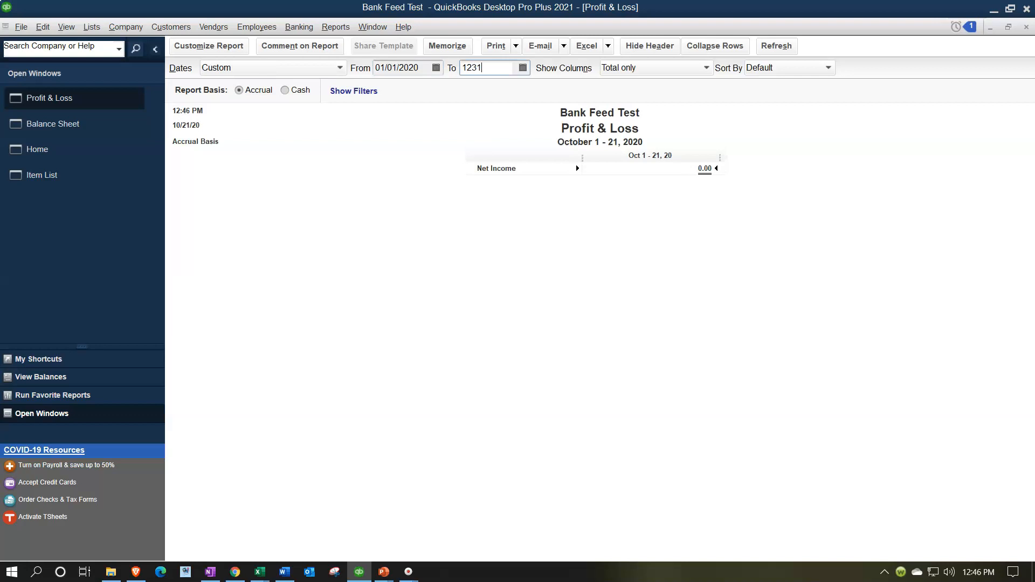
pyautogui.press('Tab')
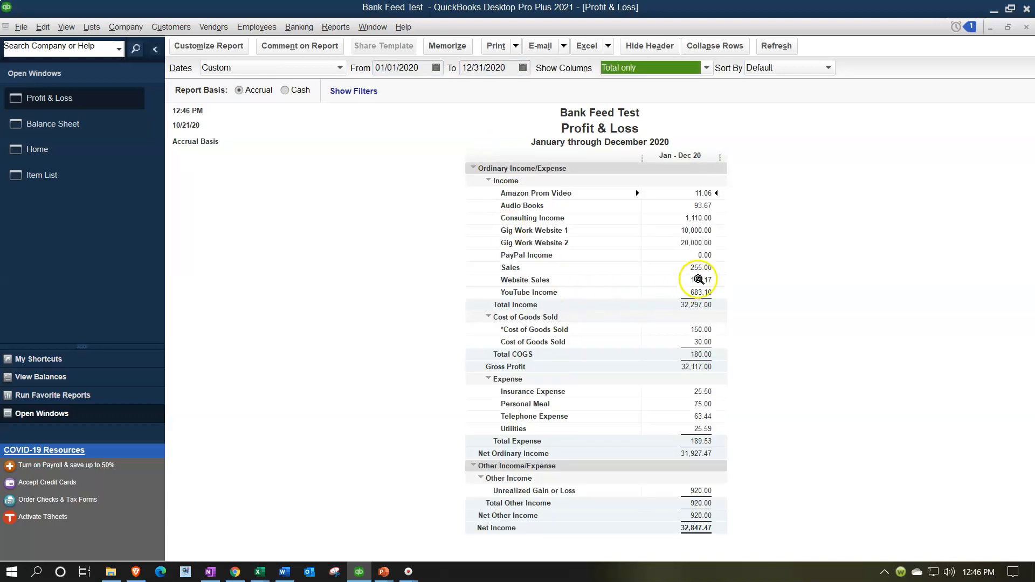
# - Drill into the Accounts Receivable balance on the Balance Sheet to review its transactions, then close the detail
pyautogui.click(60, 127)
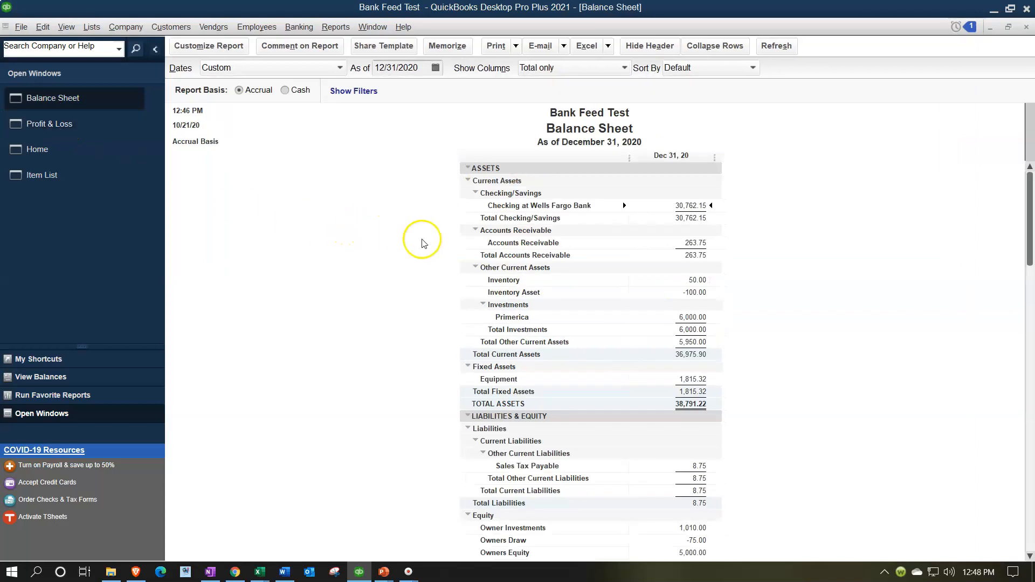
pyautogui.click(697, 241)
pyautogui.doubleClick(696, 241)
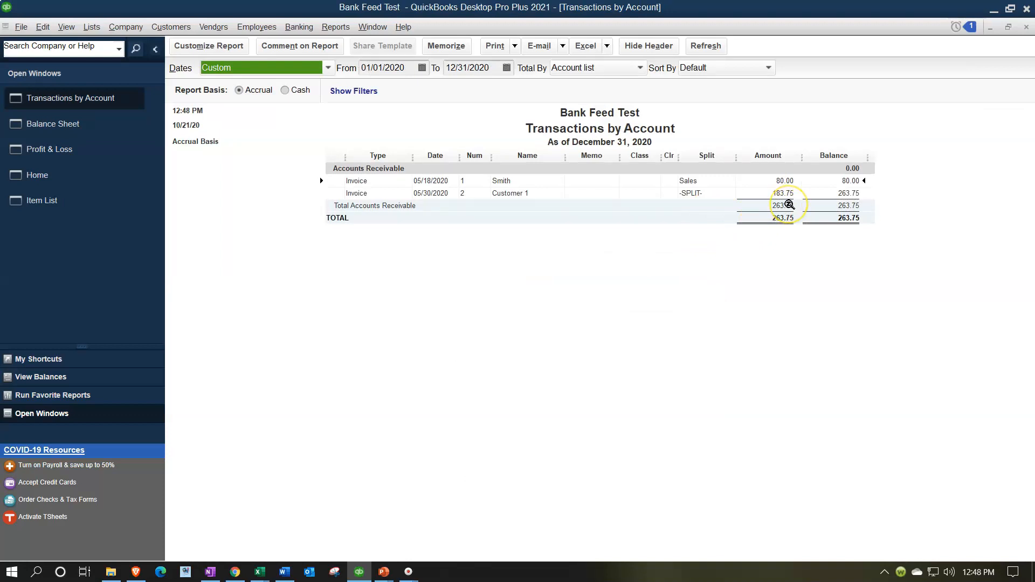
pyautogui.click(1026, 27)
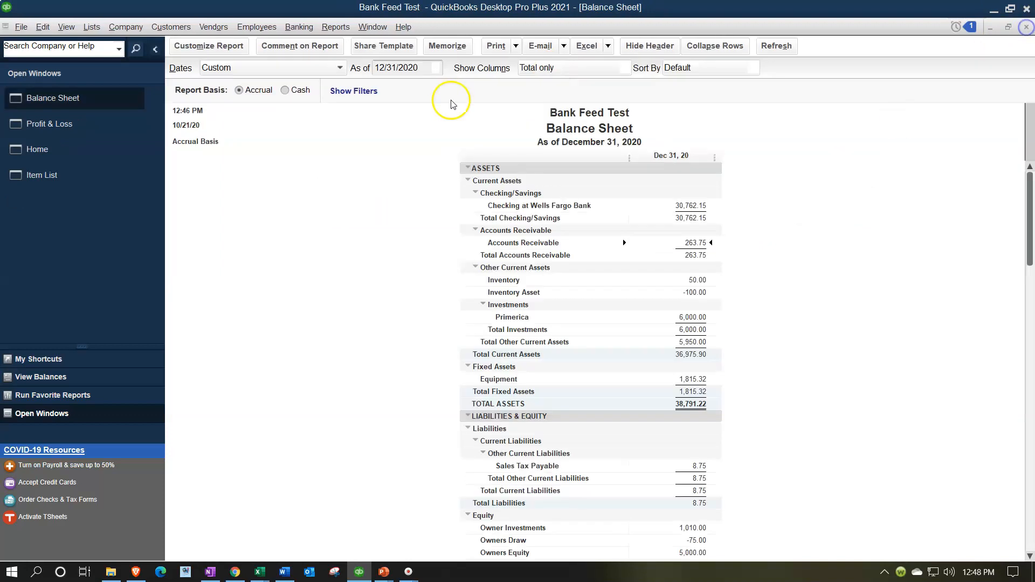
# - Drill into the Sales income on the Profit & Loss report to review its transactions, then close the detail
pyautogui.click(98, 120)
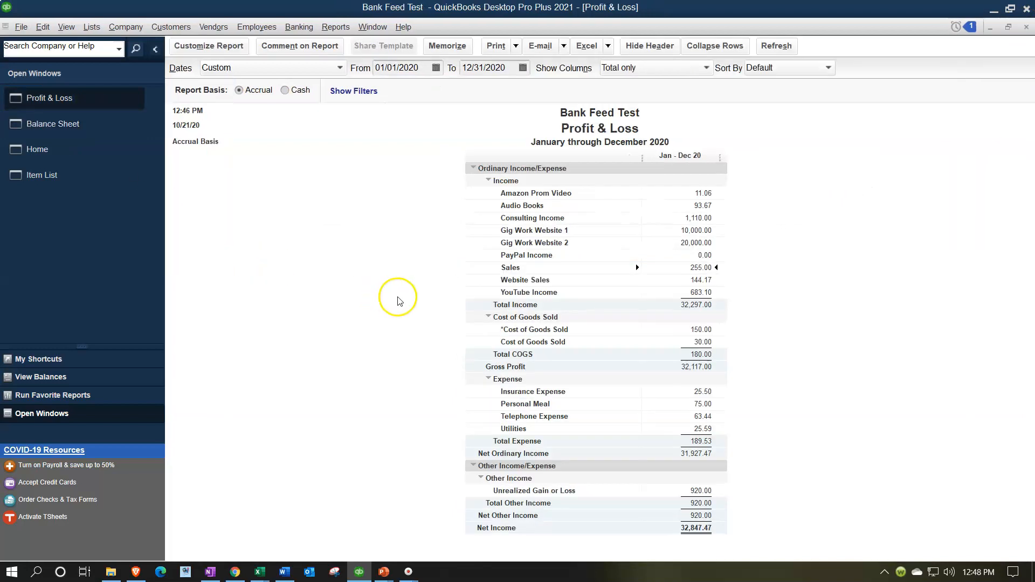
pyautogui.doubleClick(700, 265)
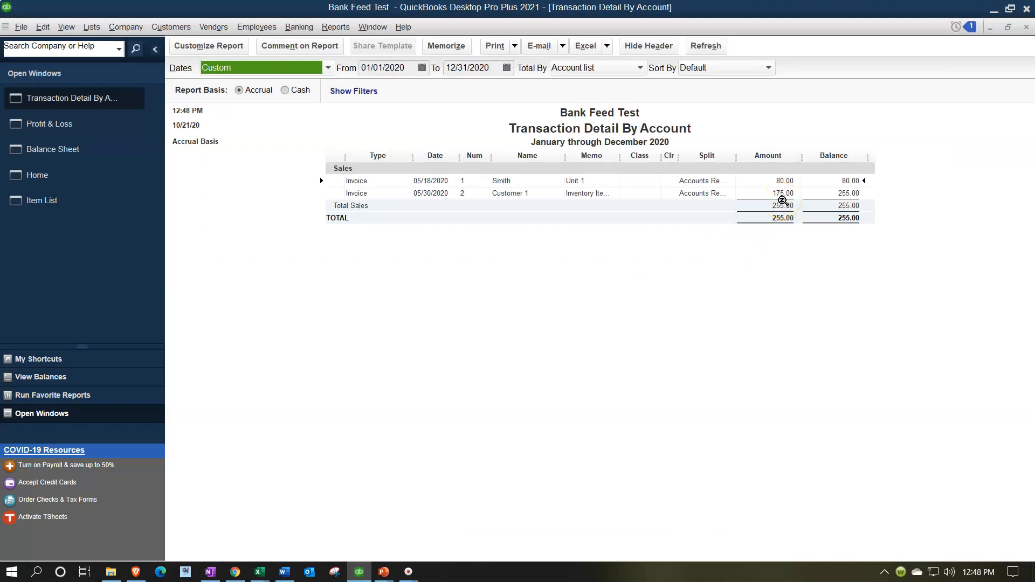
pyautogui.click(1026, 30)
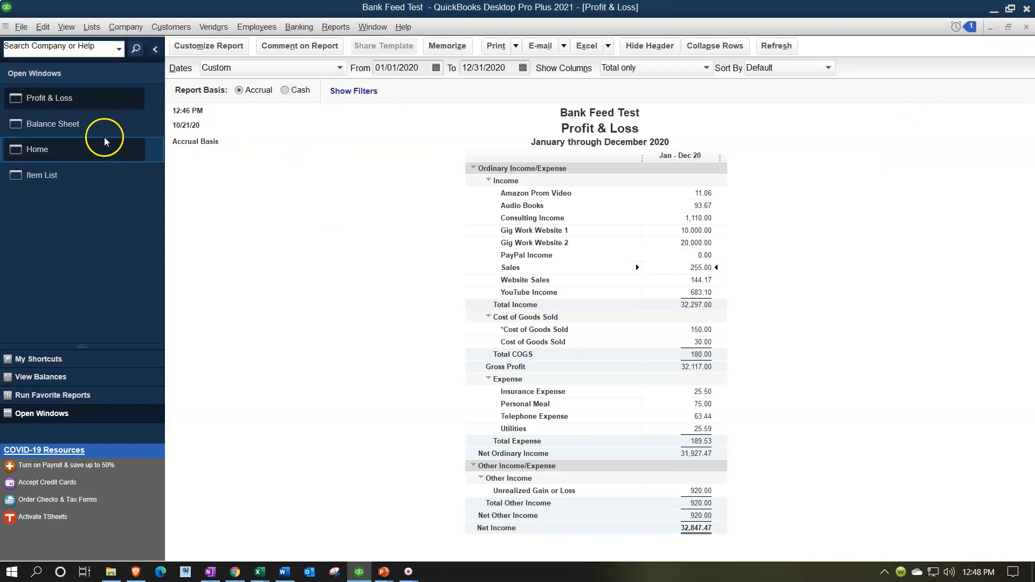
# - Review the Balance Sheet's liabilities section, focusing on the Sales Tax Payable balance
pyautogui.click(98, 130)
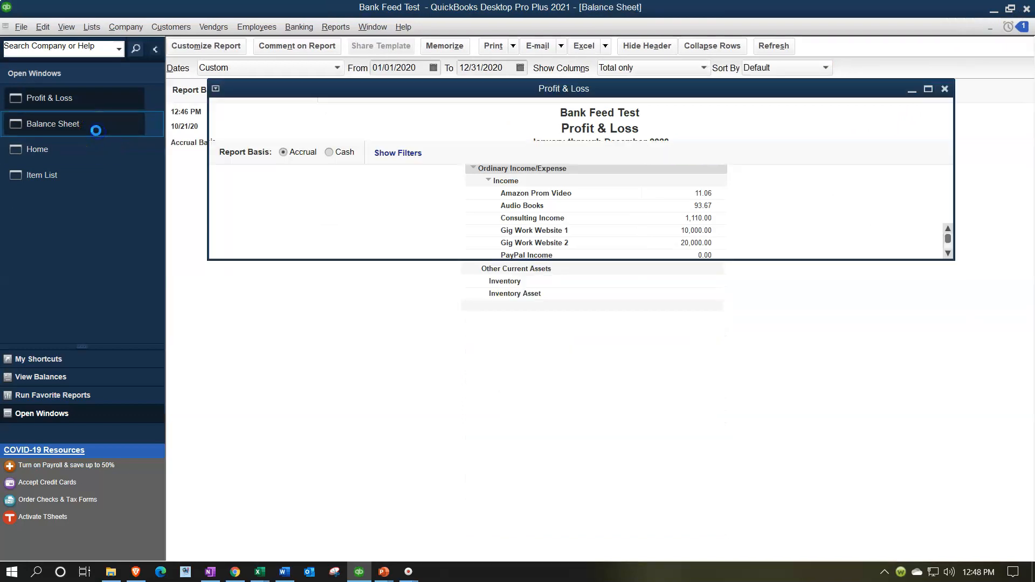
pyautogui.scroll(-1, 566, 429)
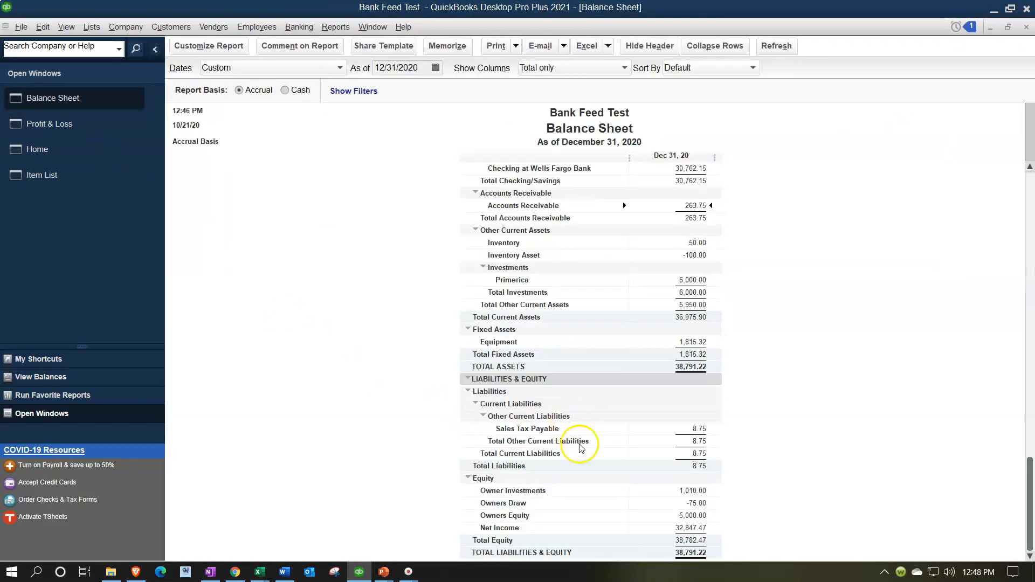
pyautogui.click(704, 428)
pyautogui.scroll(1, 793, 466)
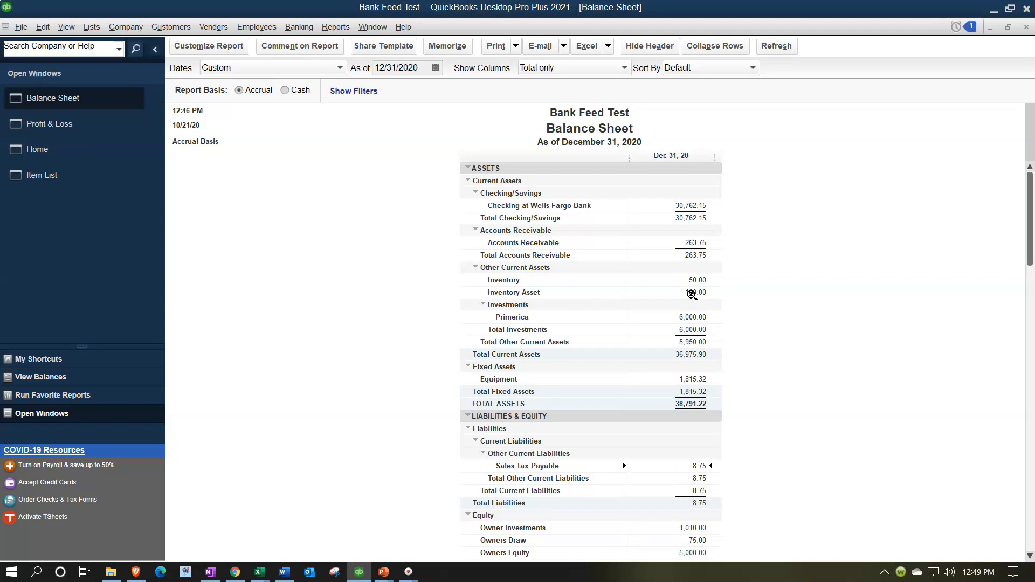
pyautogui.click(674, 328)
# - From the Item List, create a new Non-inventory Part item named Sales tax Item
pyautogui.click(66, 181)
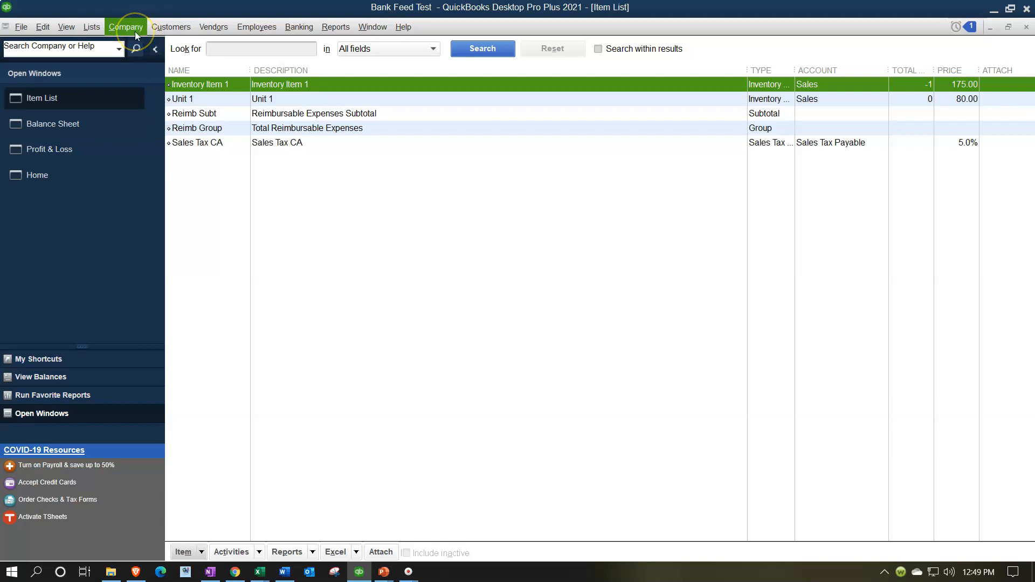
pyautogui.click(184, 551)
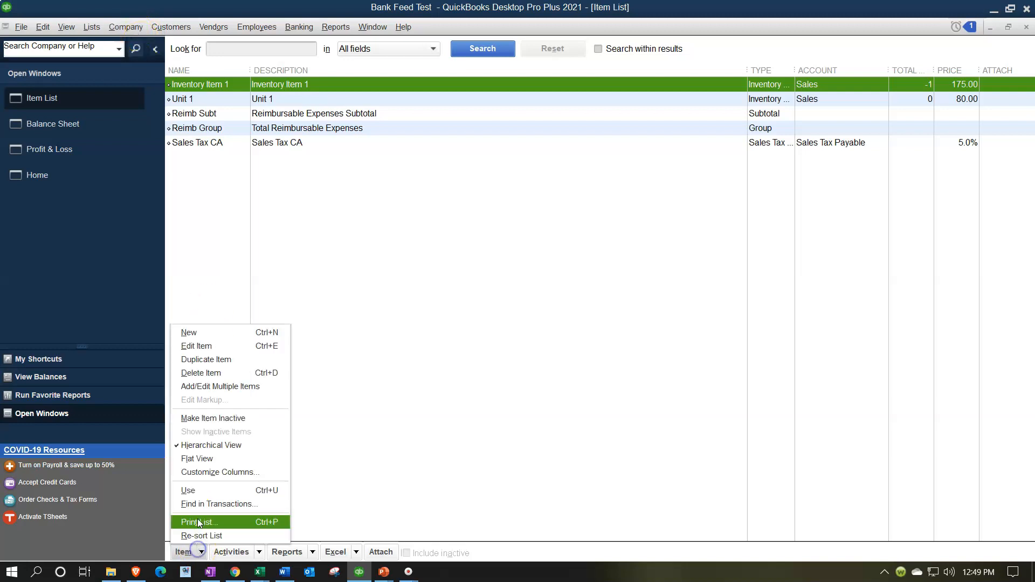
pyautogui.click(186, 332)
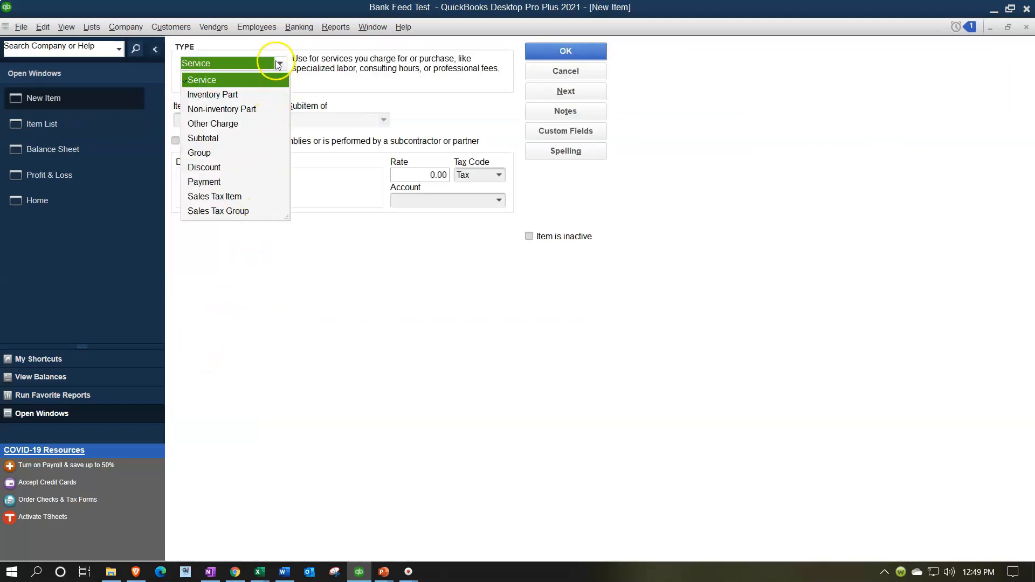
pyautogui.click(230, 112)
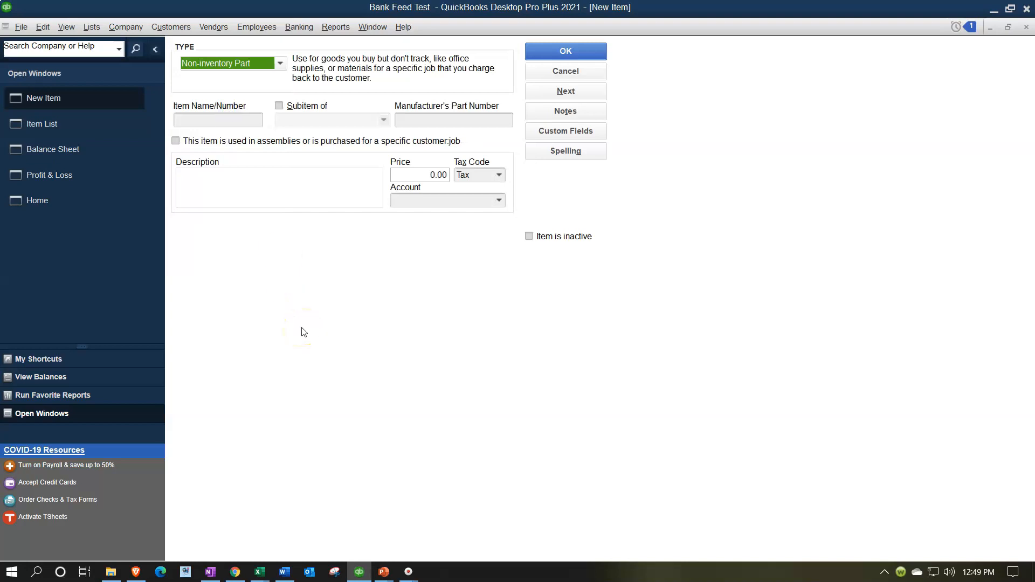
pyautogui.press('Tab')
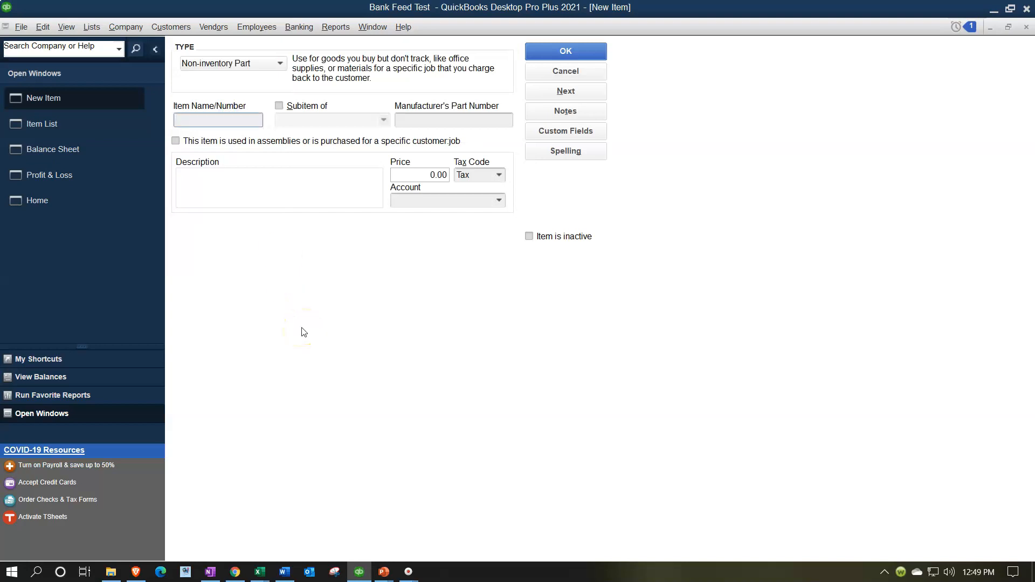
pyautogui.write('I')
pyautogui.write('M')
pyautogui.press('BackSpace')
pyautogui.write('Sales tax Item')
pyautogui.press('Tab')
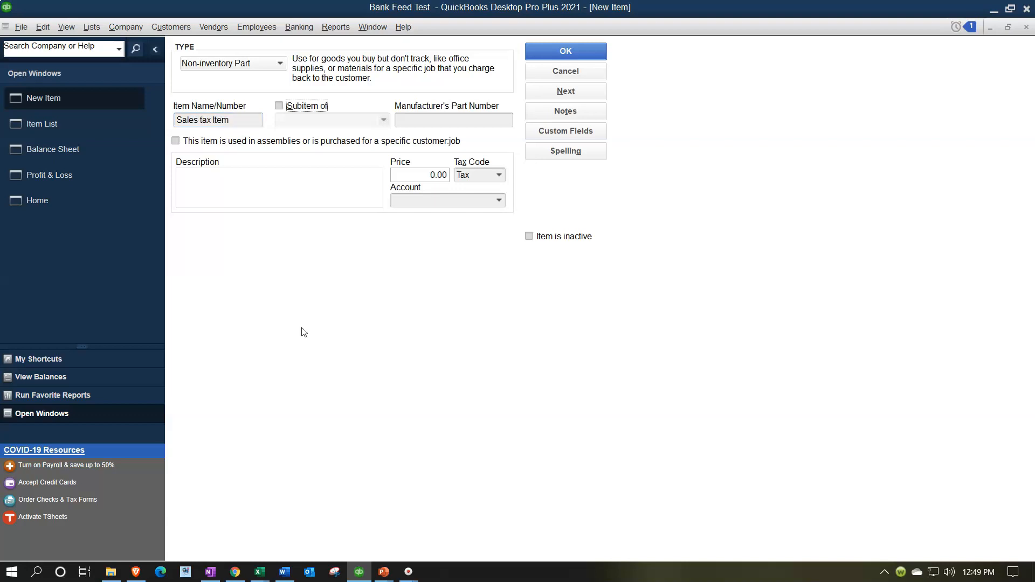
# - Give the item the description Sales tax Item, price 250.00 and the Sales account, and save it
pyautogui.click(243, 119)
pyautogui.hotkey('ctrl', 'c')
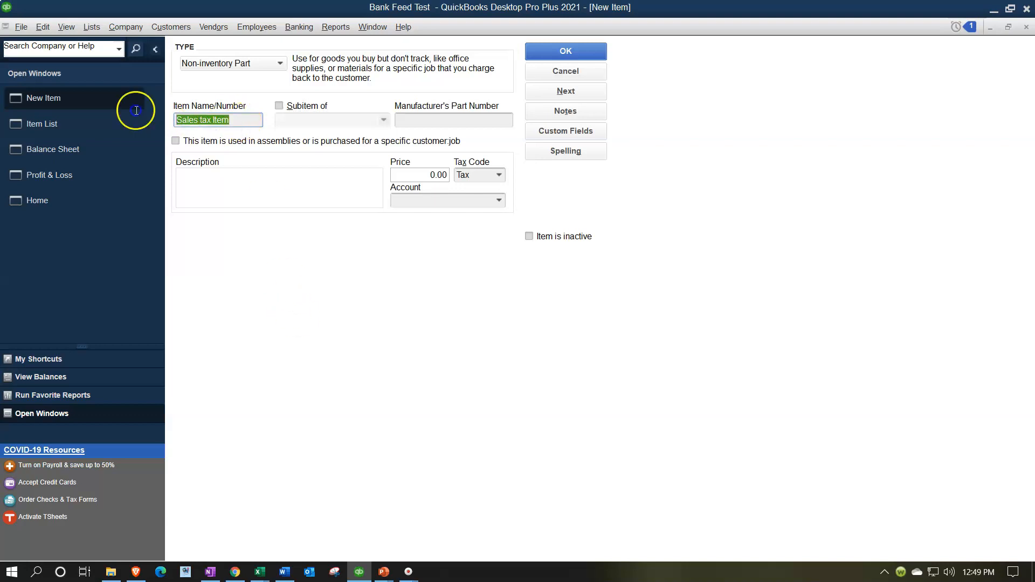
pyautogui.click(232, 189)
pyautogui.hotkey('ctrl', 'v')
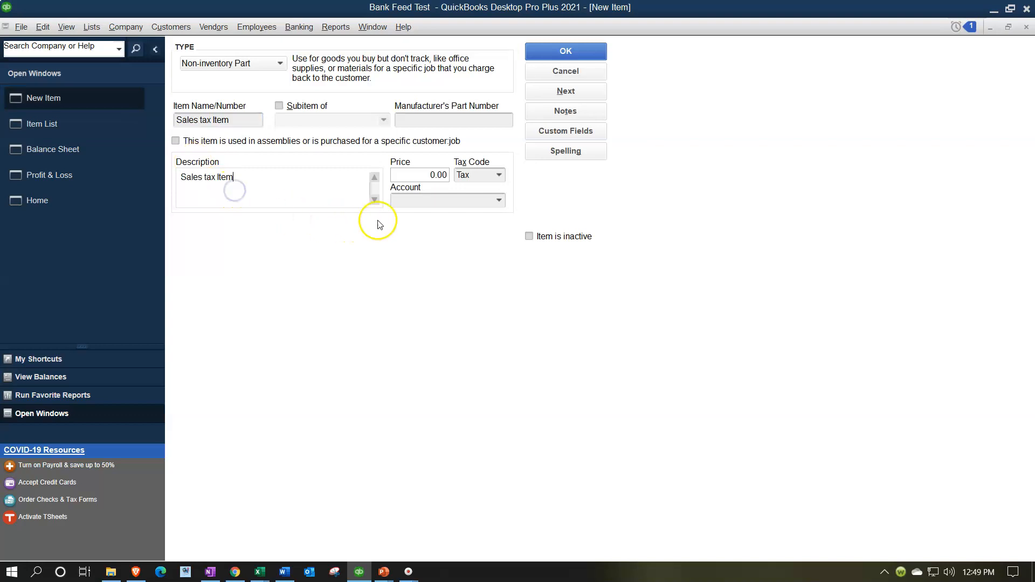
pyautogui.click(409, 180)
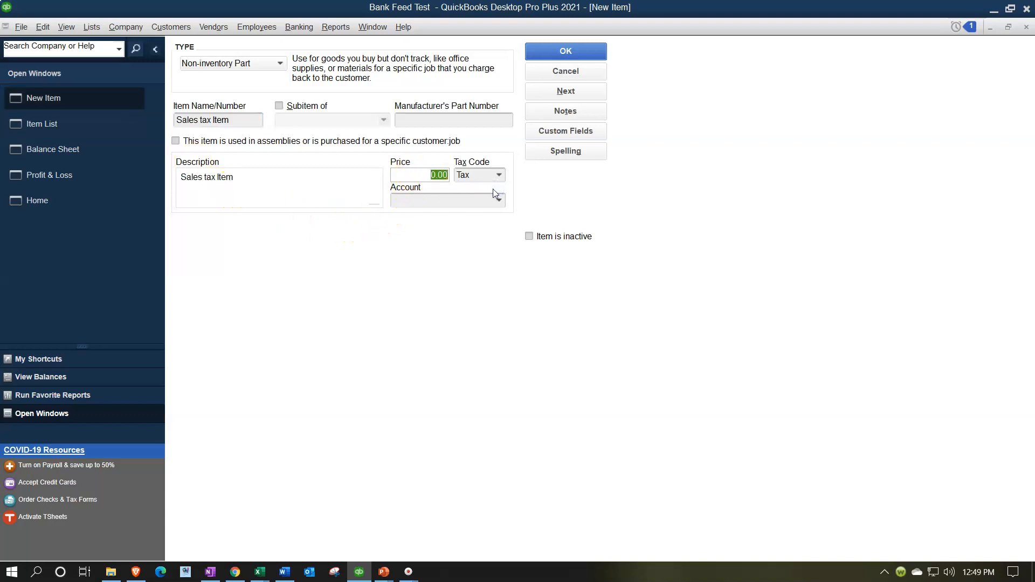
pyautogui.write('250')
pyautogui.press('Tab')
pyautogui.click(498, 200)
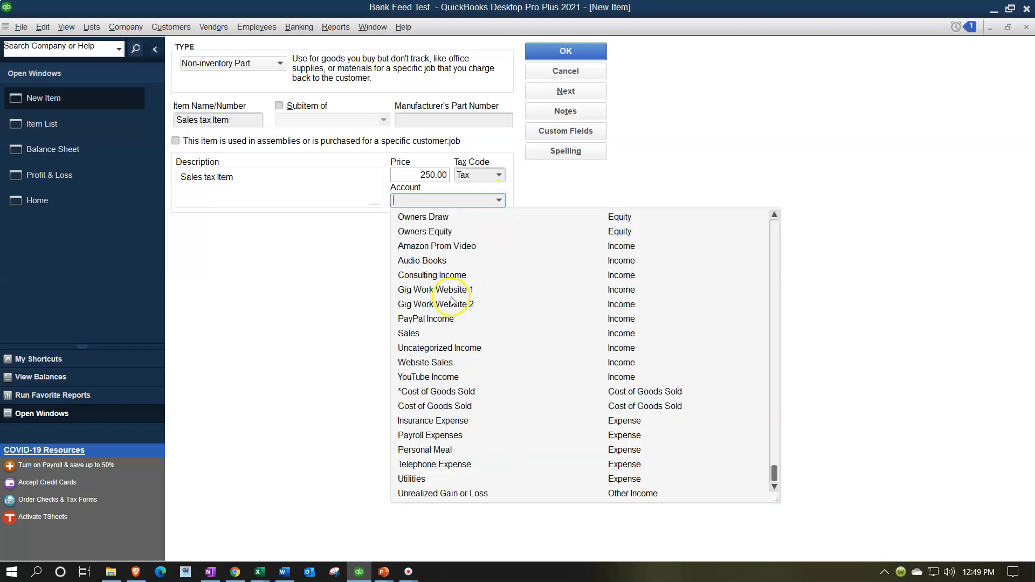
pyautogui.click(408, 333)
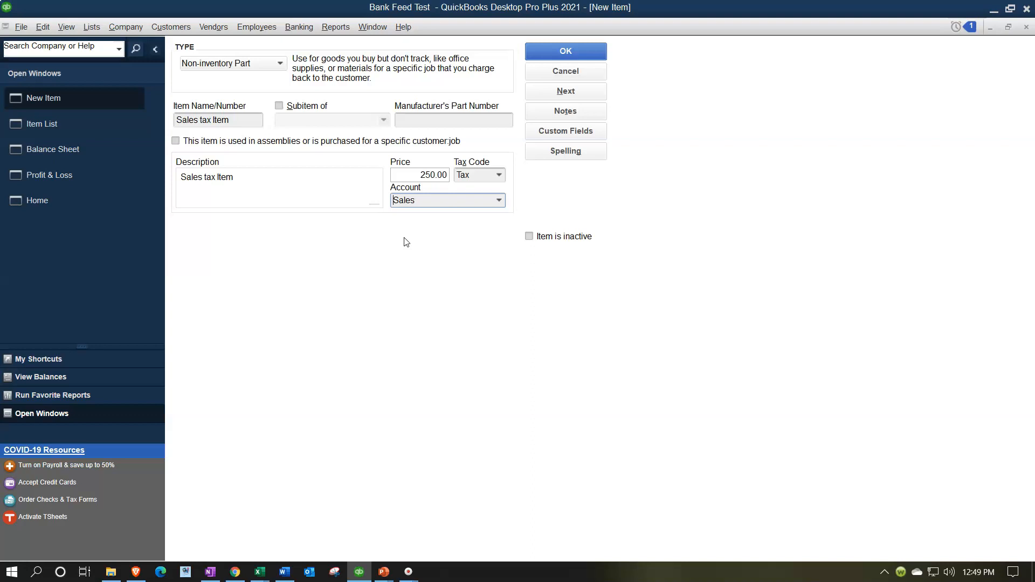
pyautogui.click(544, 49)
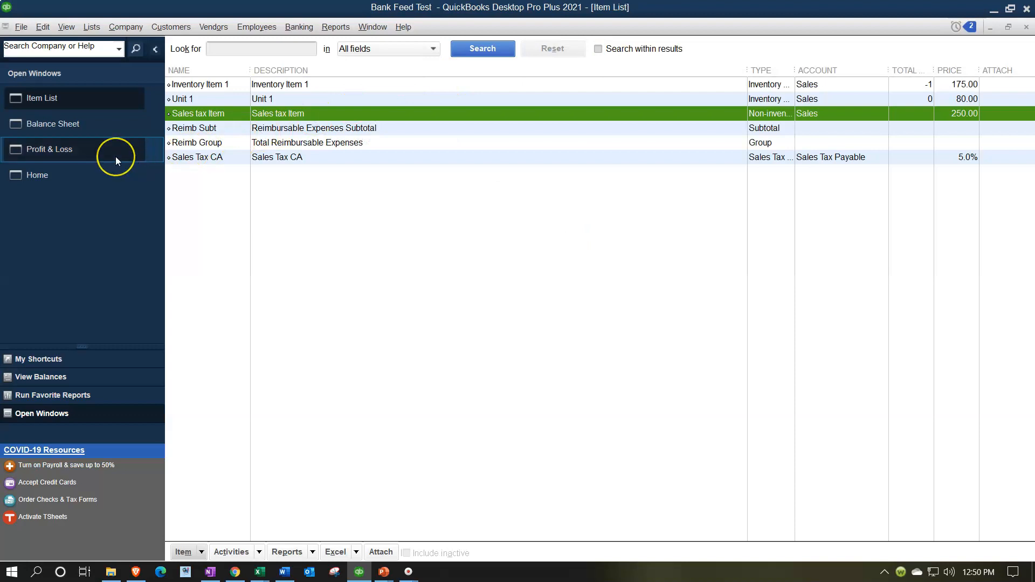
# - Open an invoice with the Sales tax Item line, widen its Item column, and close it without recording
pyautogui.click(86, 175)
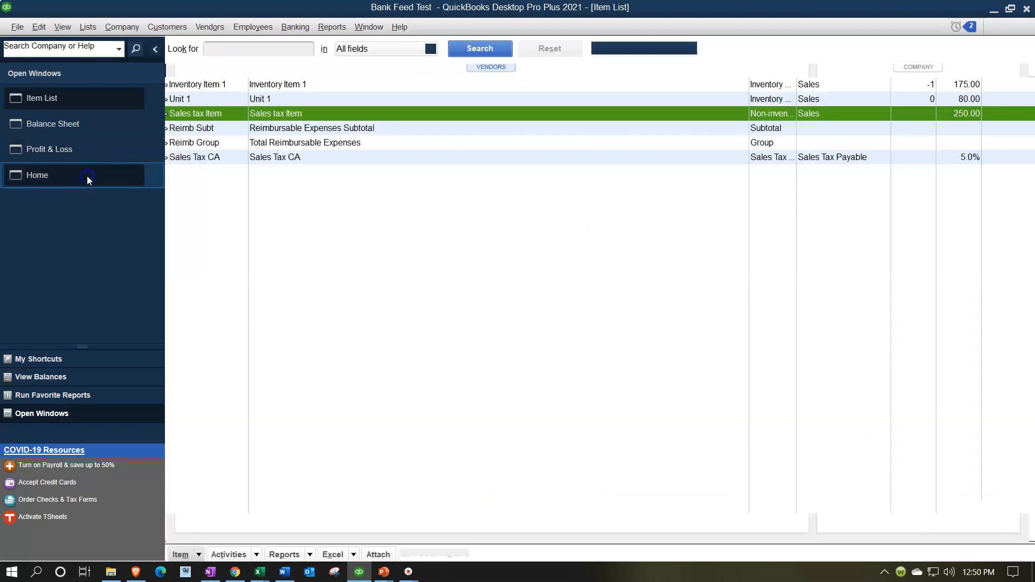
pyautogui.click(346, 317)
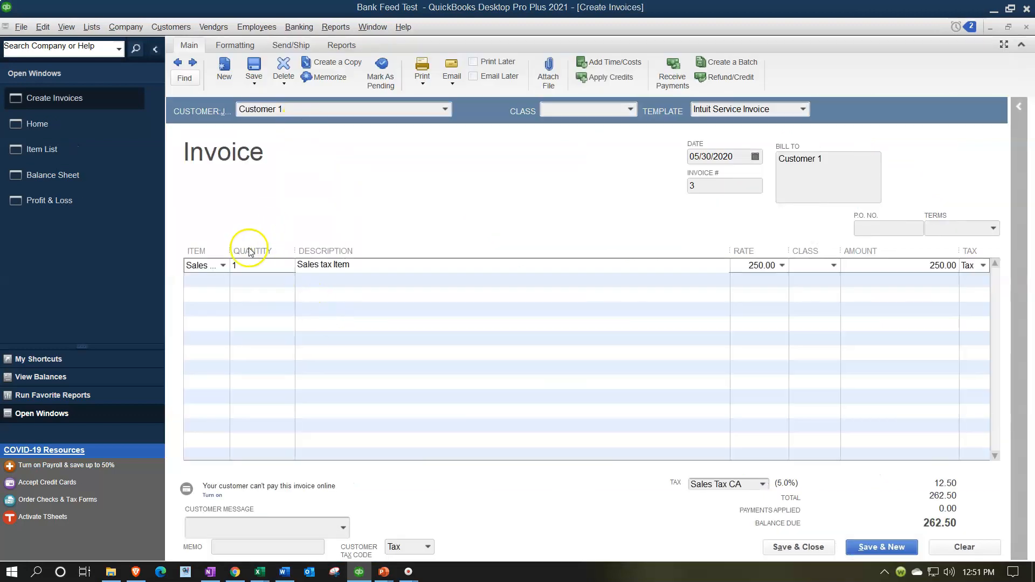
pyautogui.moveTo(229, 248); pyautogui.dragTo(271, 248)
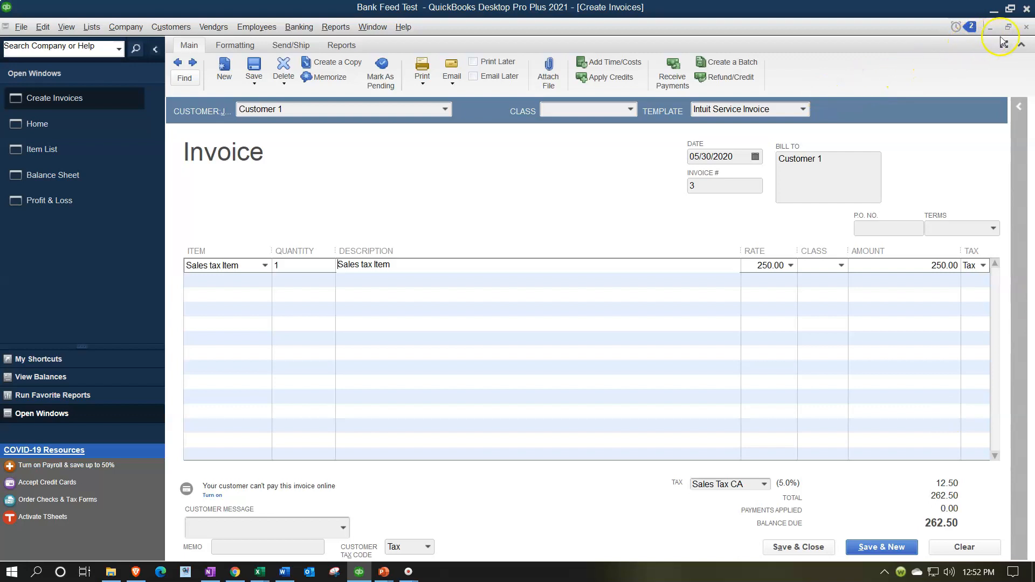
pyautogui.click(1024, 30)
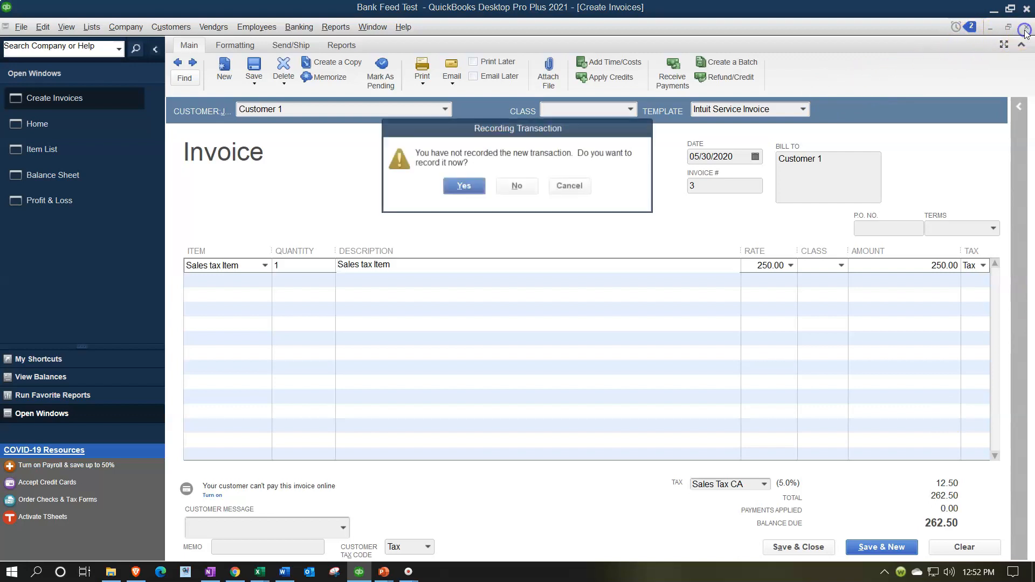
pyautogui.click(532, 186)
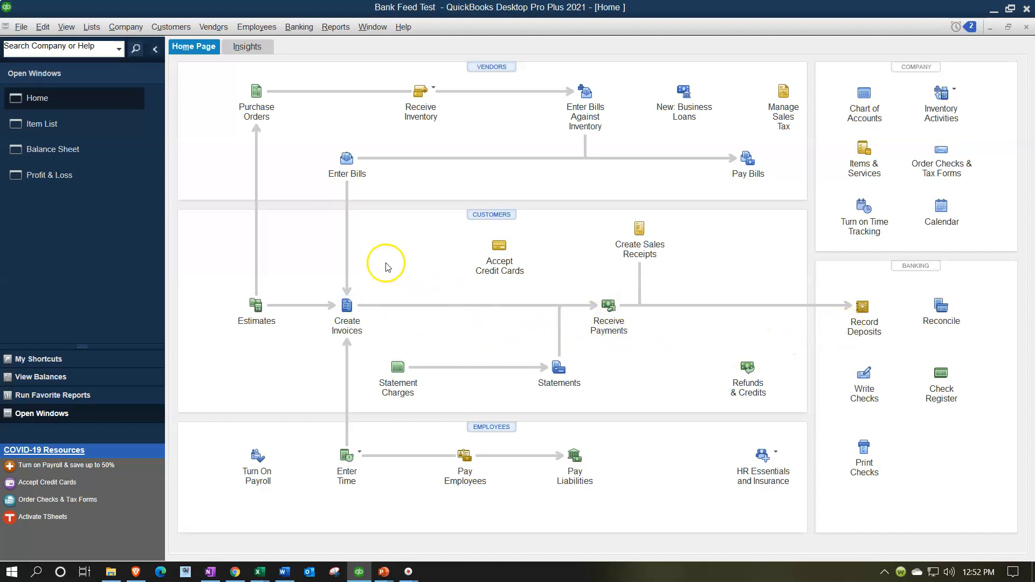
# - Open the Bank Feeds Center and show the unrecognized transactions
pyautogui.click(298, 27)
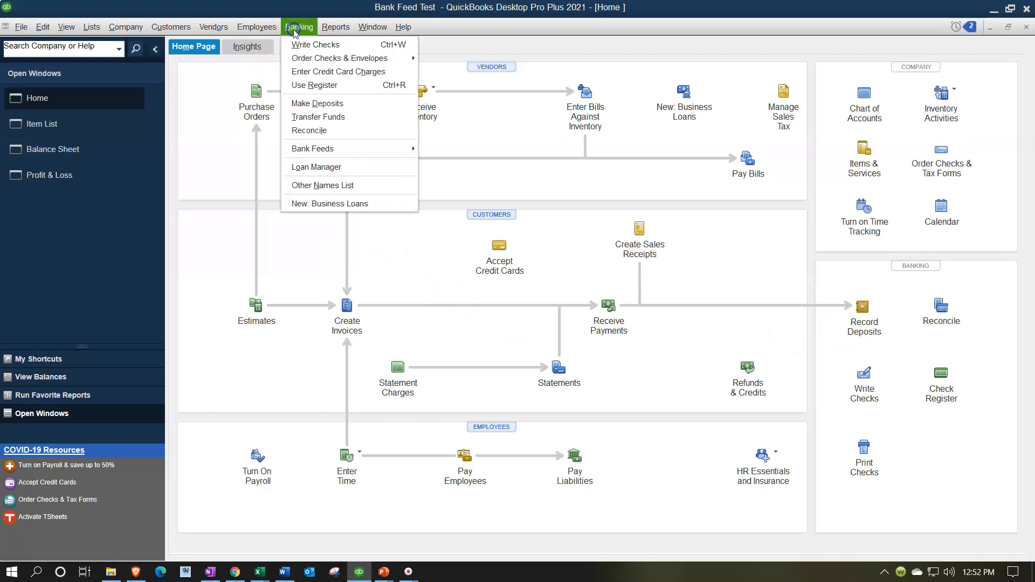
pyautogui.moveTo(334, 148)
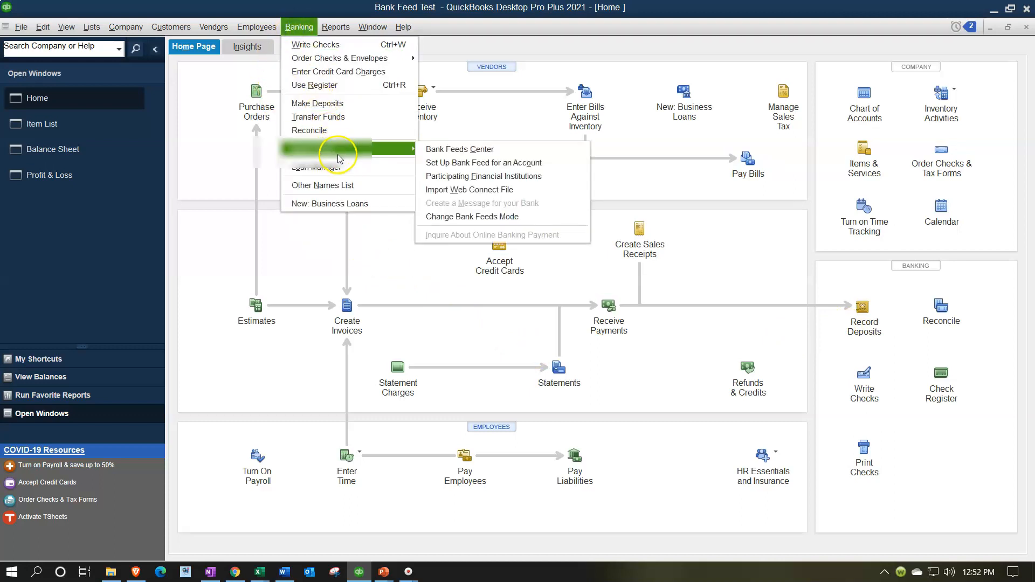
pyautogui.click(455, 146)
pyautogui.click(612, 323)
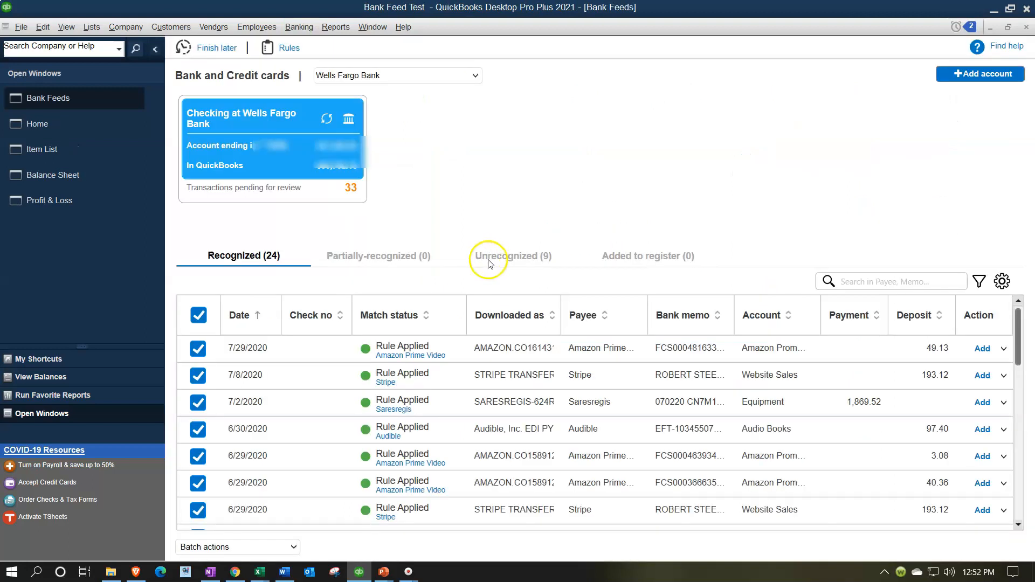
pyautogui.click(492, 259)
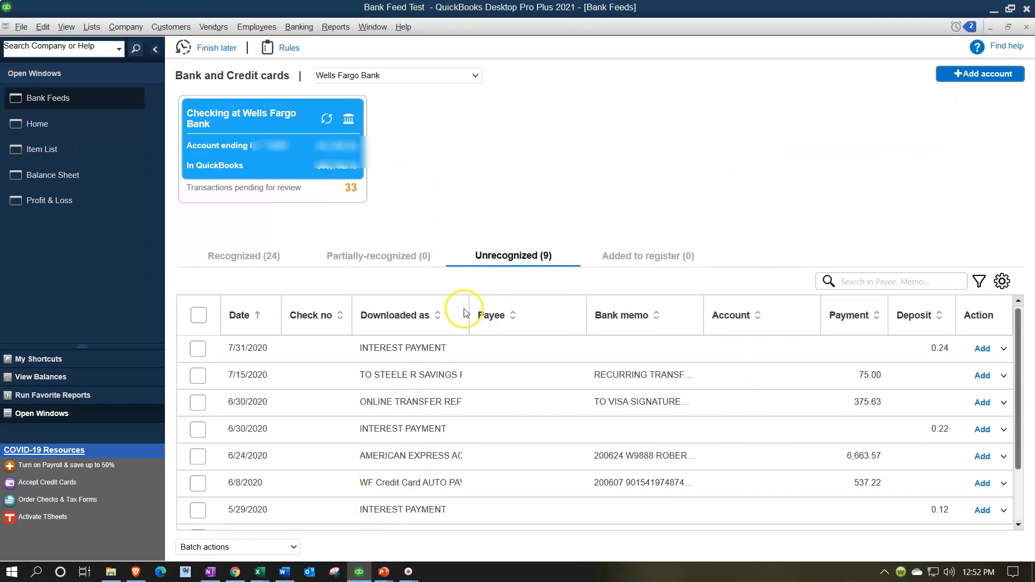
# - Add the Type column to the unrecognized transactions list and sort the list by Type
pyautogui.click(1001, 280)
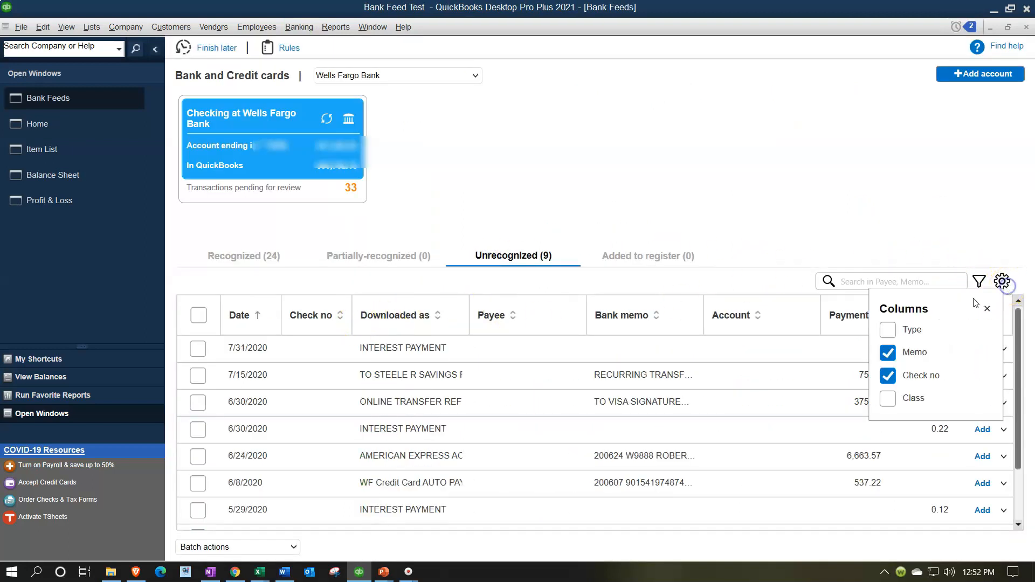
pyautogui.click(888, 330)
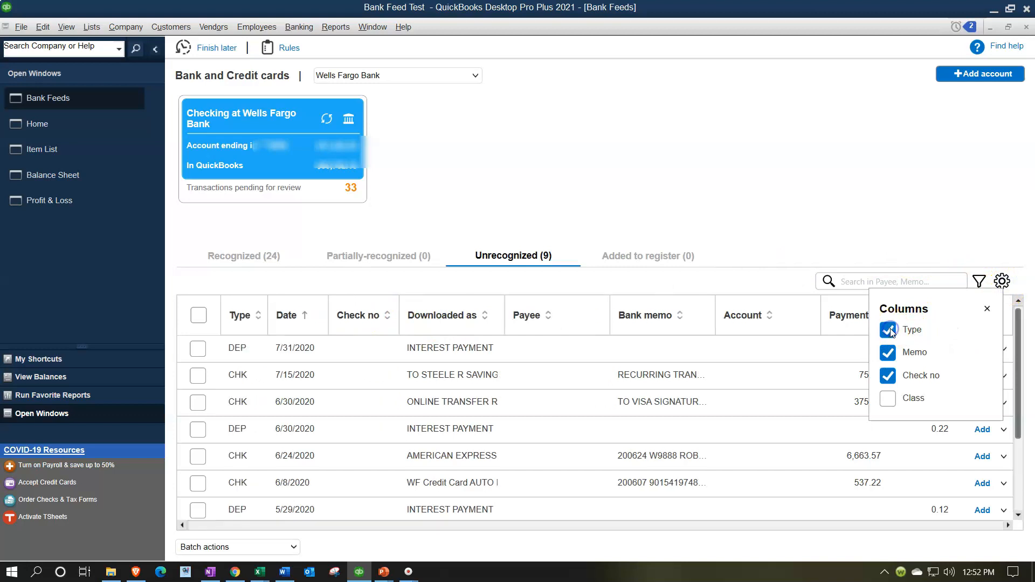
pyautogui.click(987, 308)
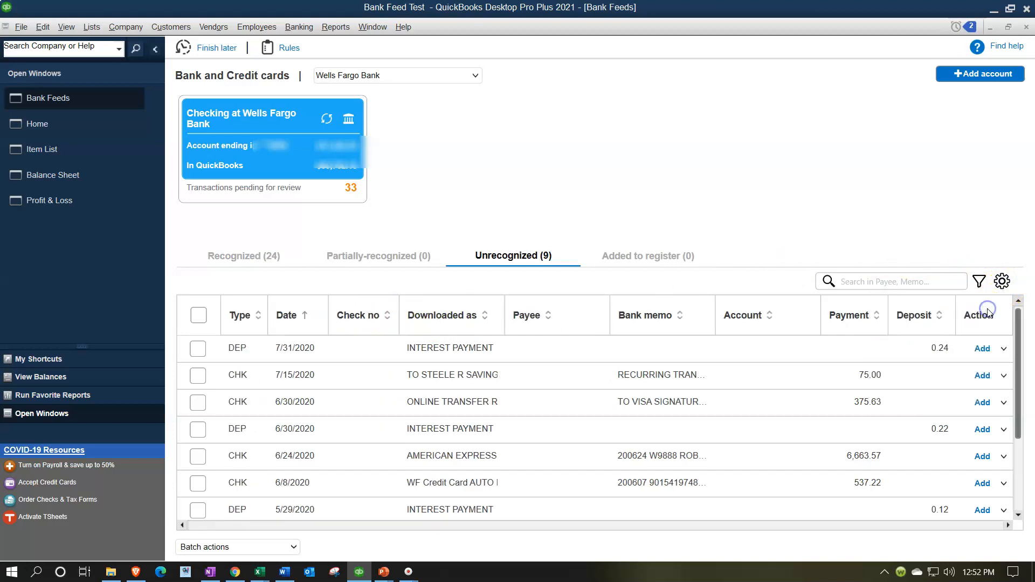
pyautogui.click(255, 316)
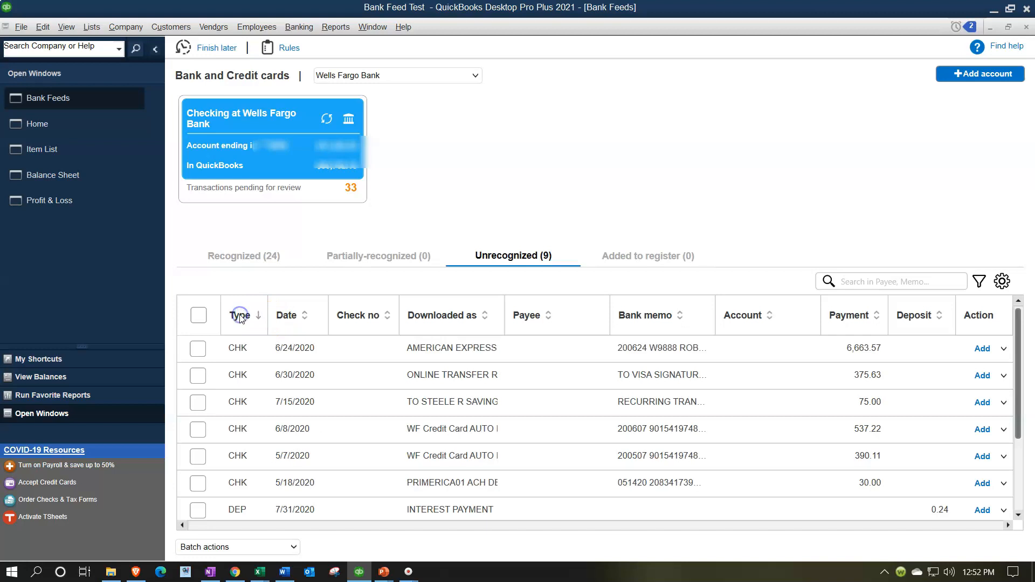
pyautogui.click(240, 317)
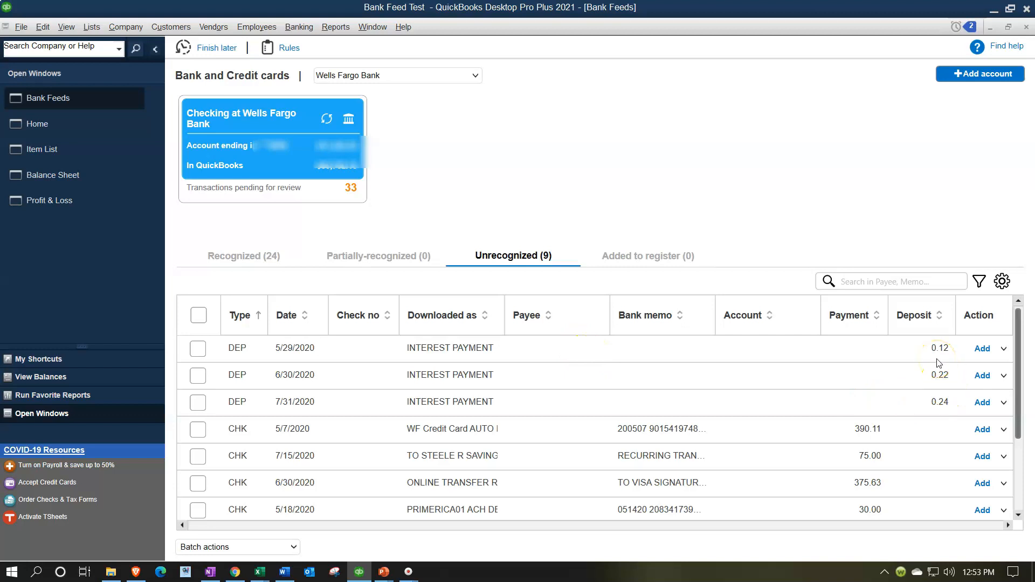
# - Open the match options for the 5/29/2020 interest payment deposit, view the existing transactions, and close the dialog
pyautogui.click(1004, 348)
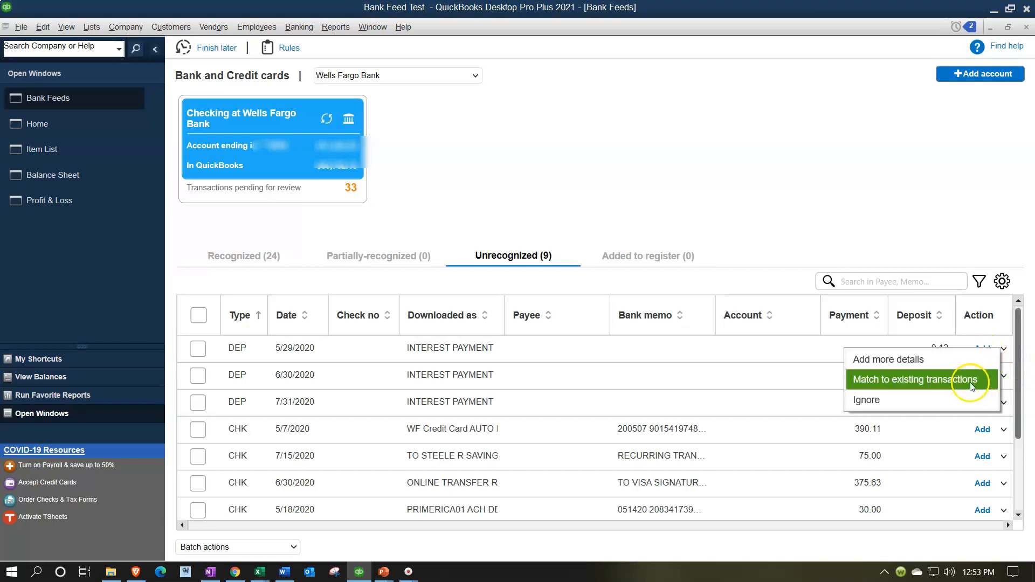
pyautogui.click(950, 366)
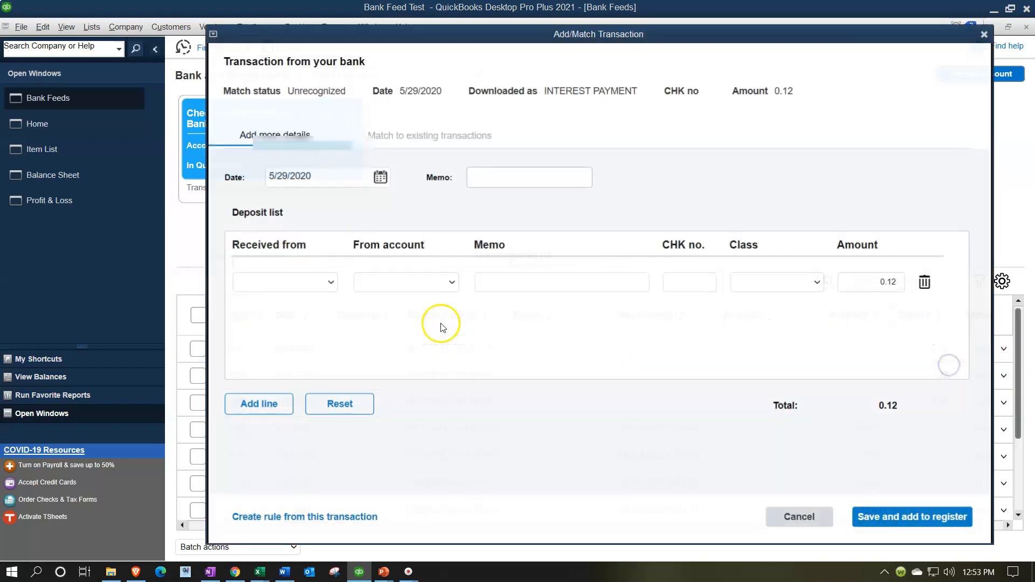
pyautogui.click(404, 134)
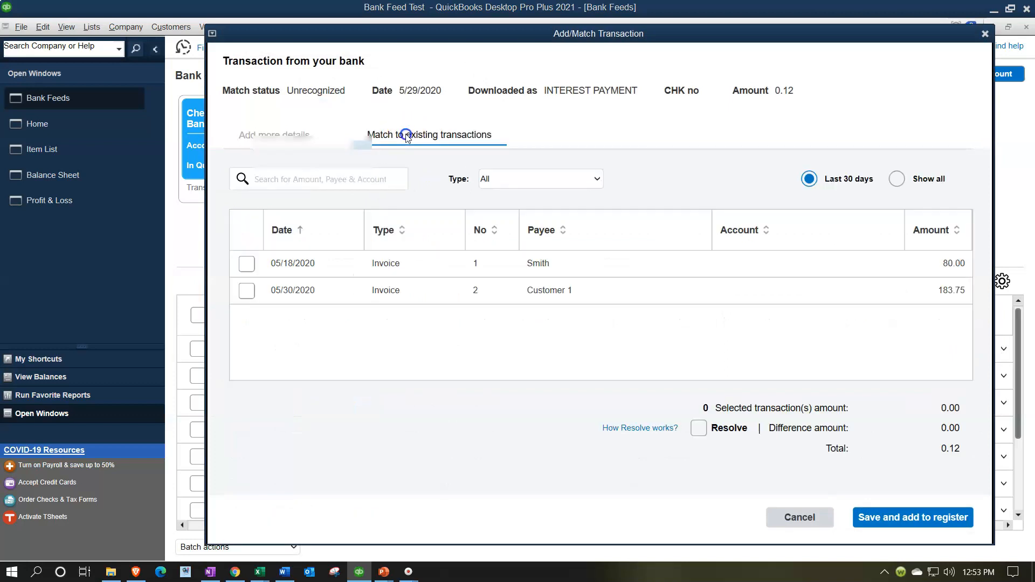
pyautogui.moveTo(466, 48); pyautogui.dragTo(528, 59)
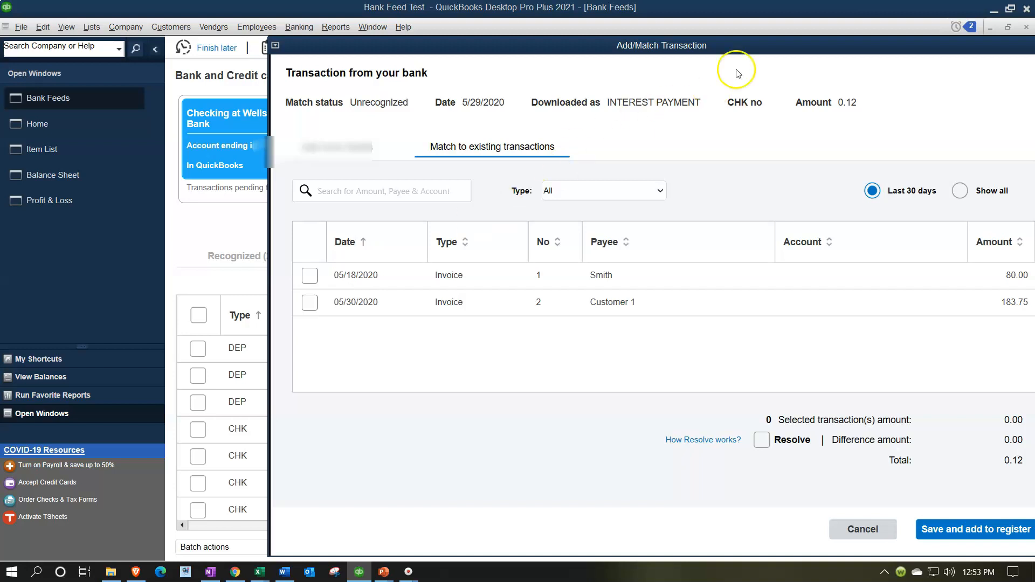
pyautogui.moveTo(751, 49); pyautogui.dragTo(658, 61)
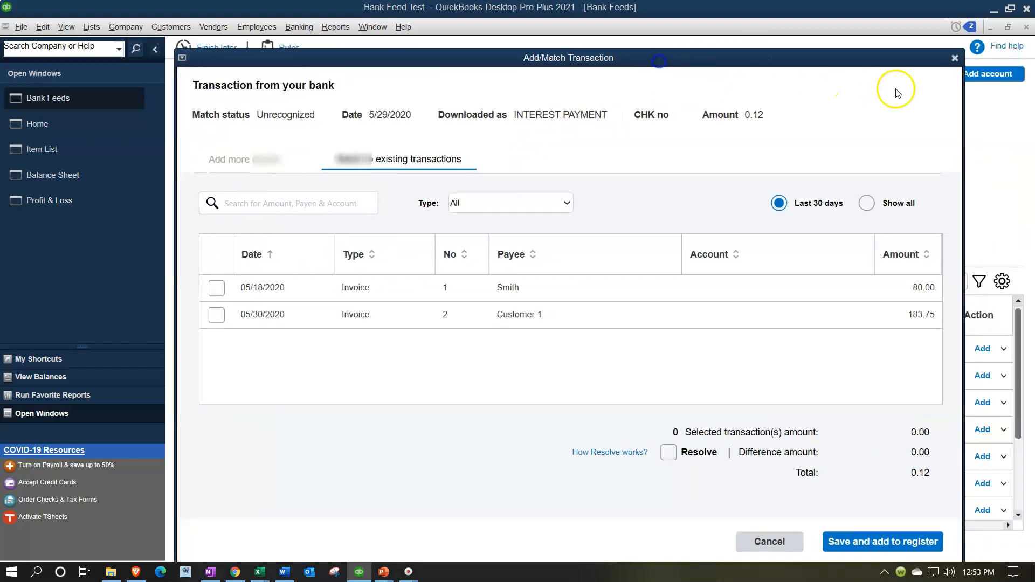
pyautogui.click(955, 59)
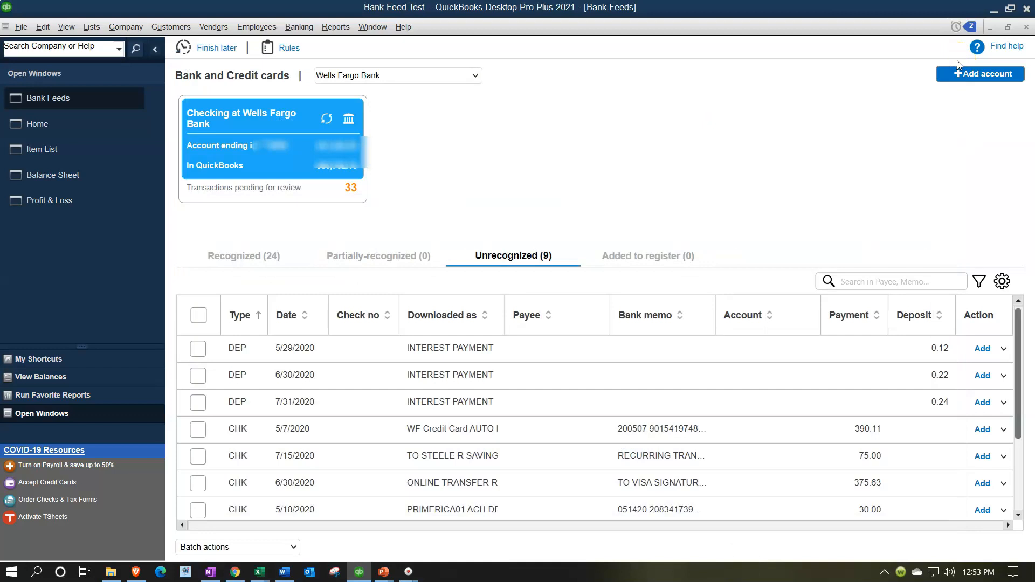
# - Start receiving a cash customer payment from Customer 1
pyautogui.click(86, 123)
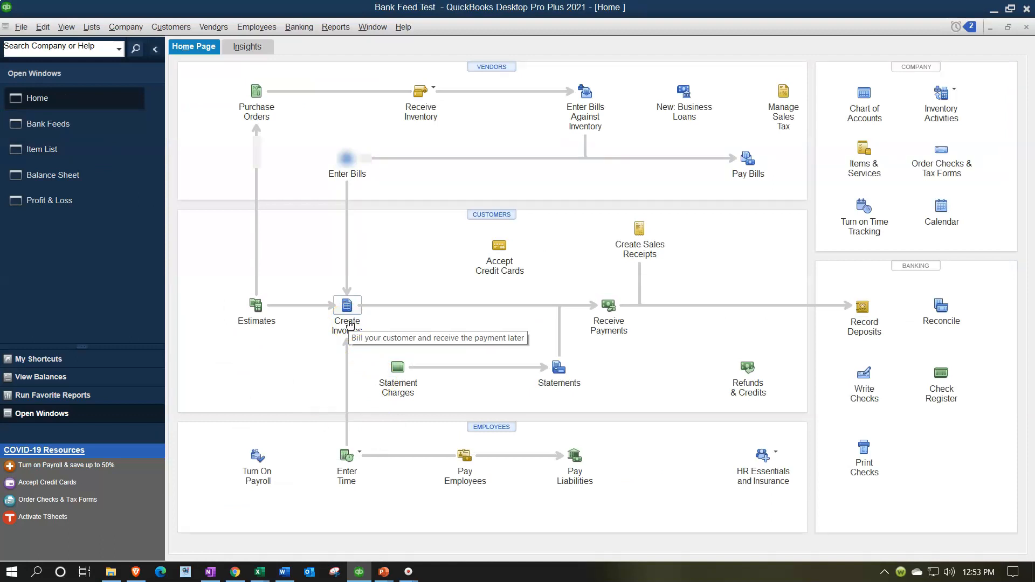
pyautogui.click(351, 343)
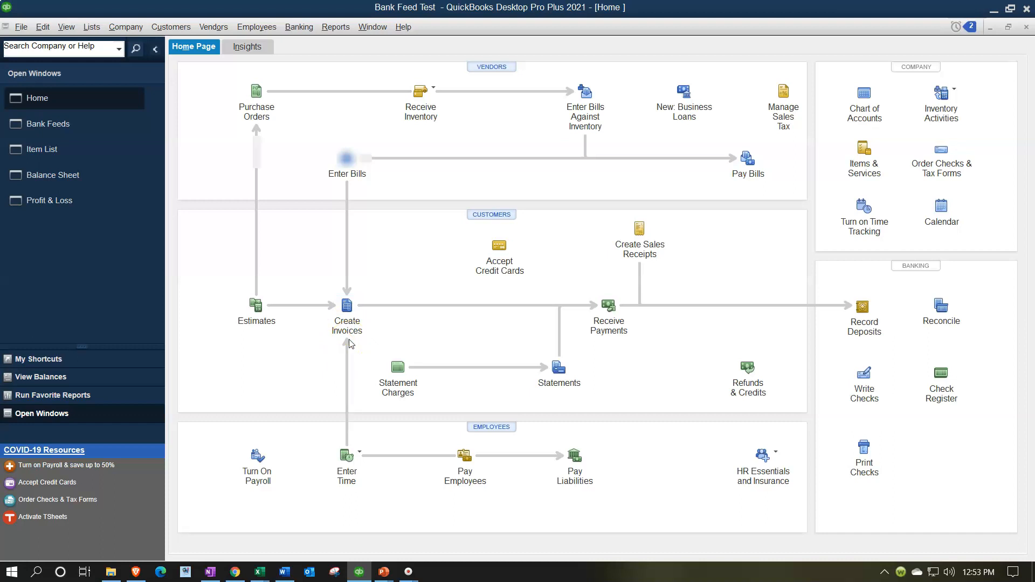
pyautogui.click(607, 306)
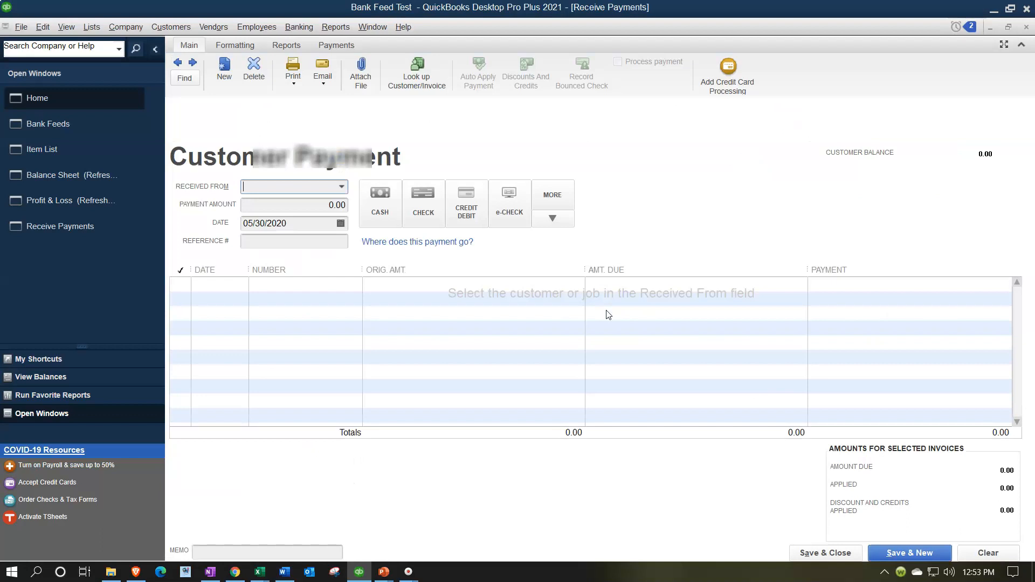
pyautogui.click(341, 186)
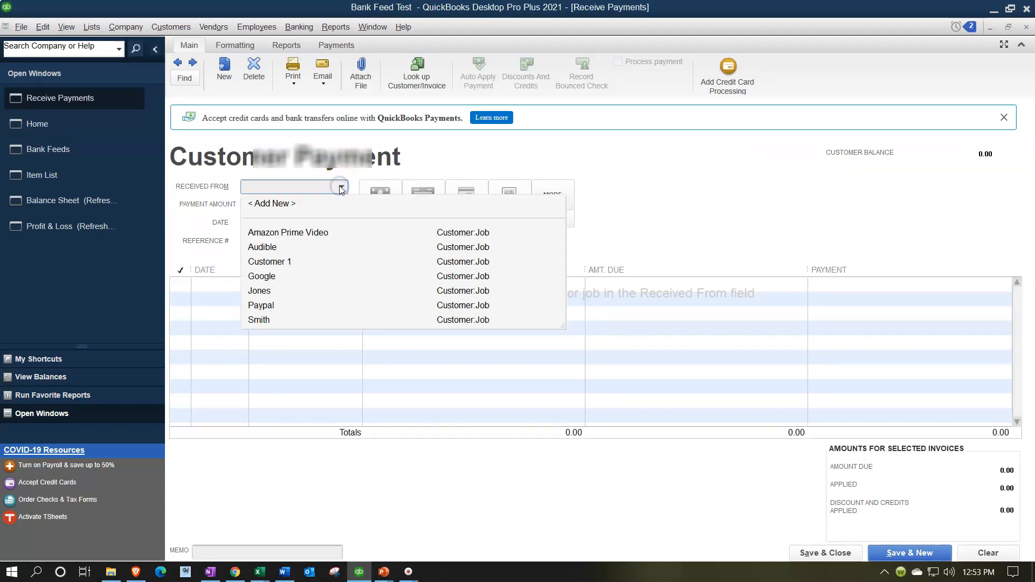
pyautogui.click(276, 263)
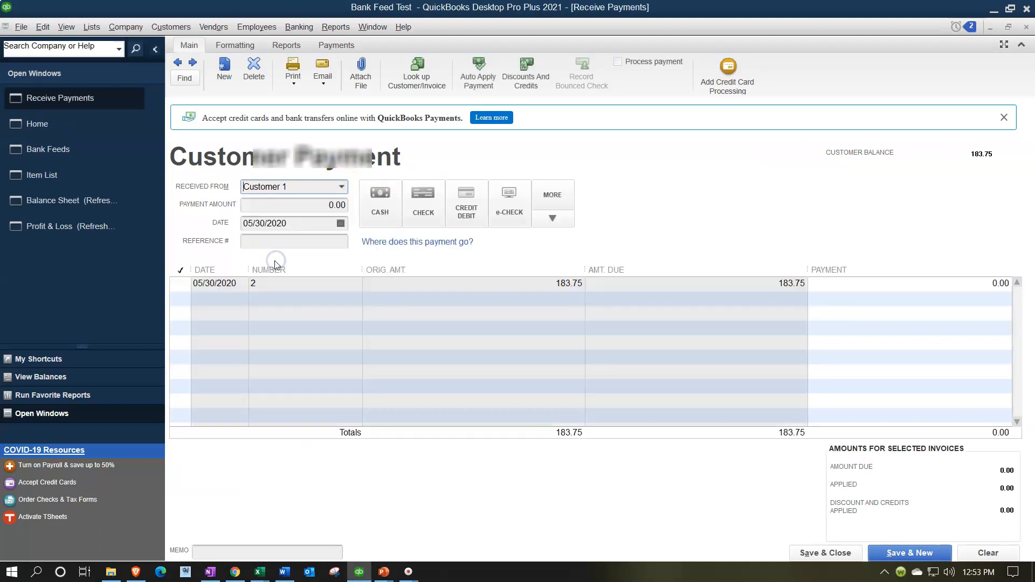
pyautogui.click(389, 201)
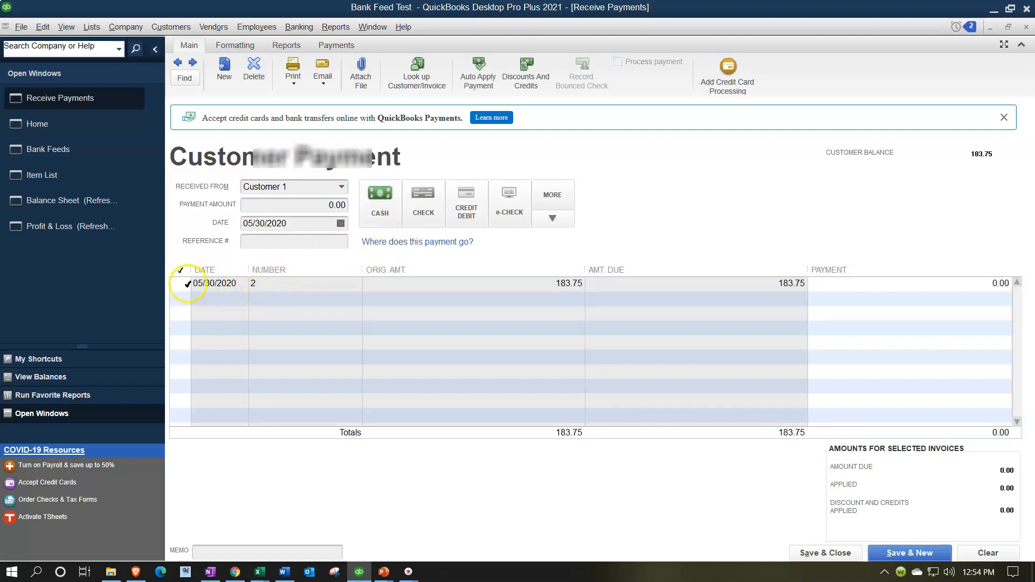
# - Apply the full 183.75 payment to invoice 2 and save the payment, accepting the past-date warning
pyautogui.click(186, 284)
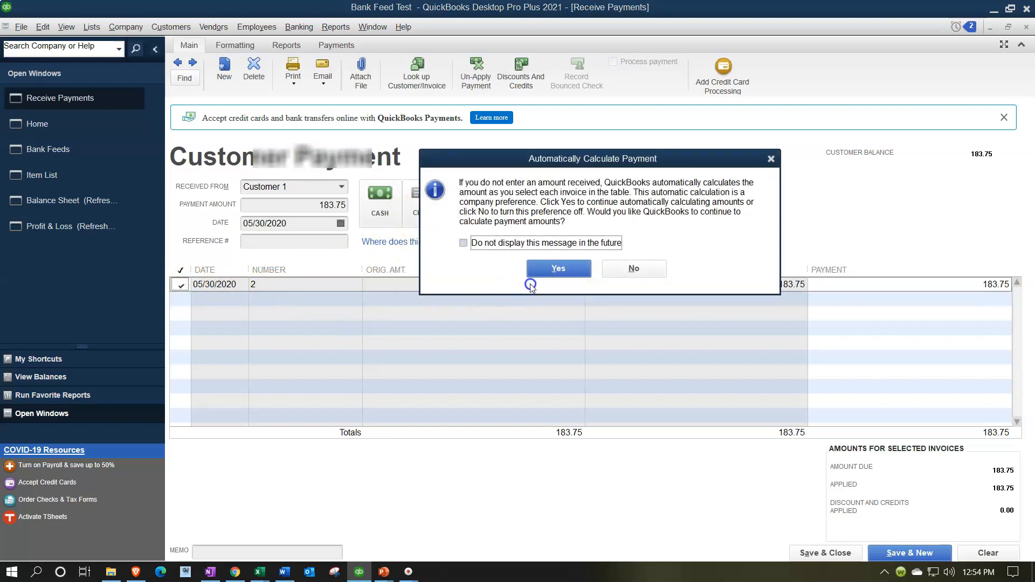
pyautogui.click(542, 267)
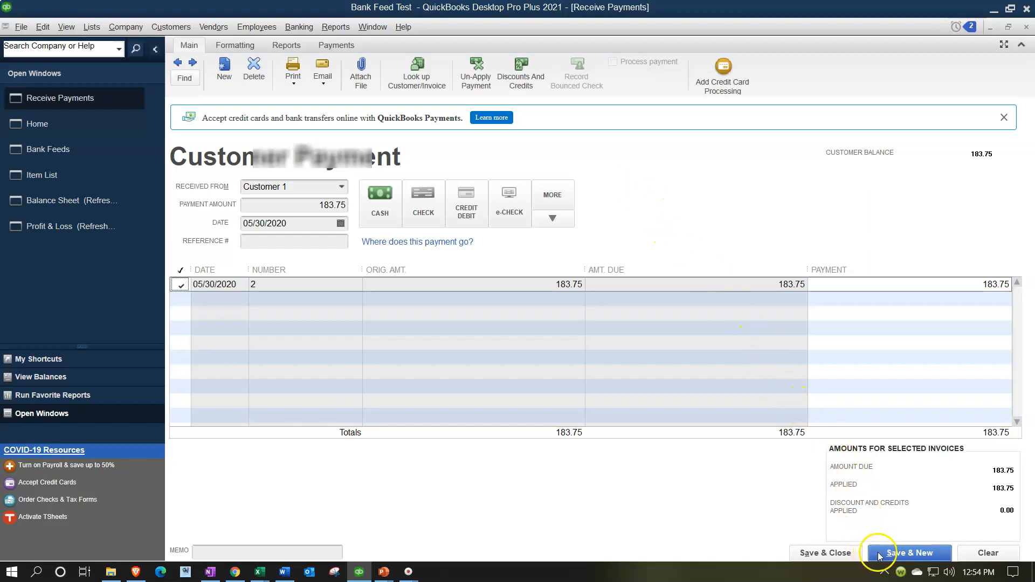
pyautogui.click(855, 553)
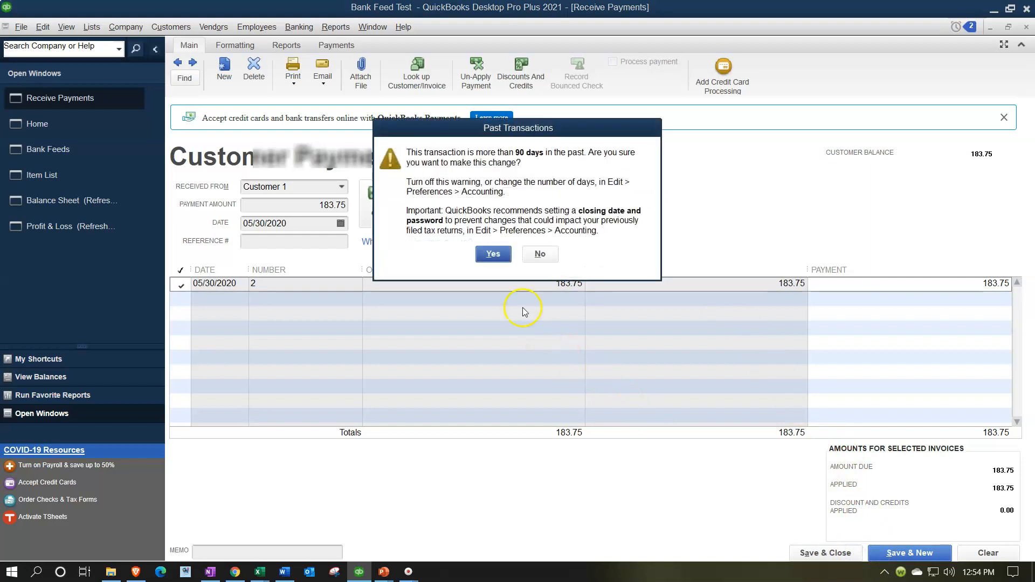
pyautogui.click(495, 255)
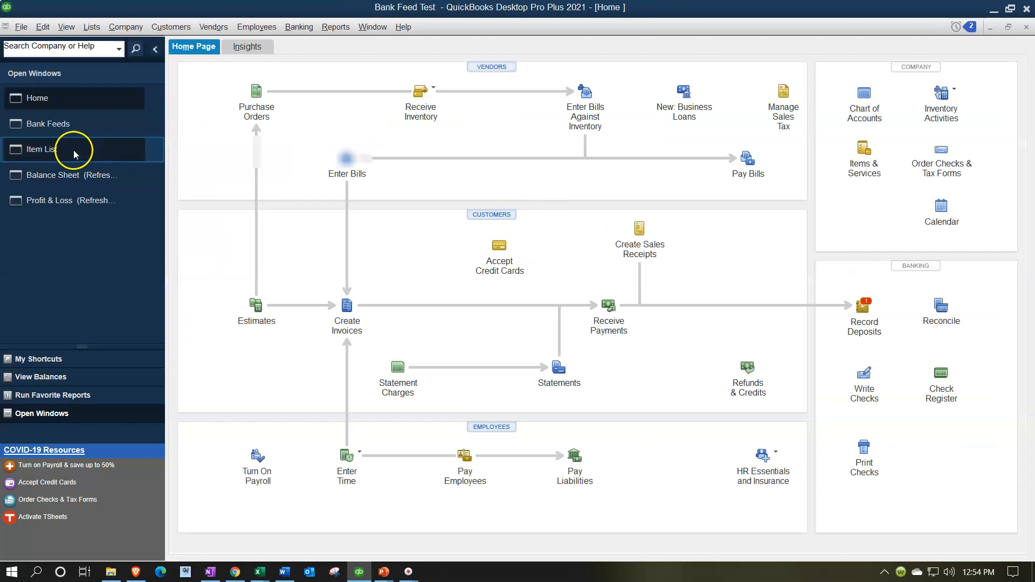
# - Refresh the Balance Sheet and review Accounts Receivable and Undeposited Funds
pyautogui.click(67, 182)
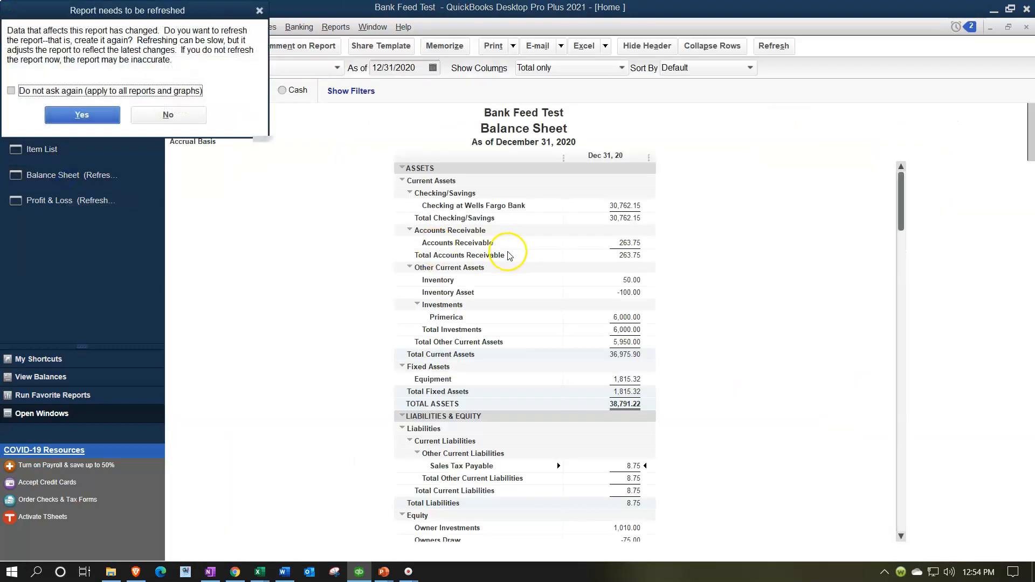
pyautogui.click(91, 113)
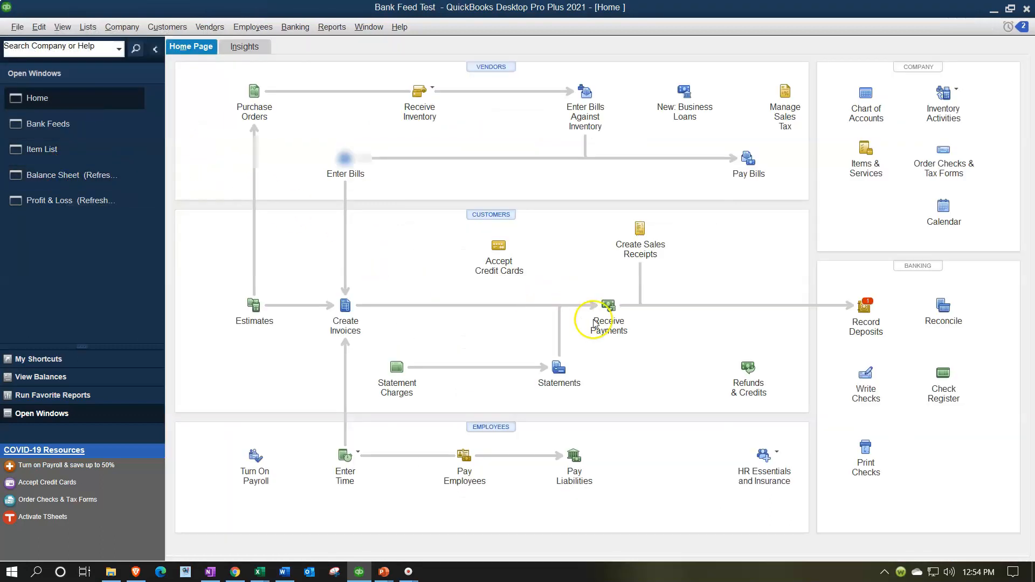
pyautogui.click(700, 242)
pyautogui.doubleClick(701, 243)
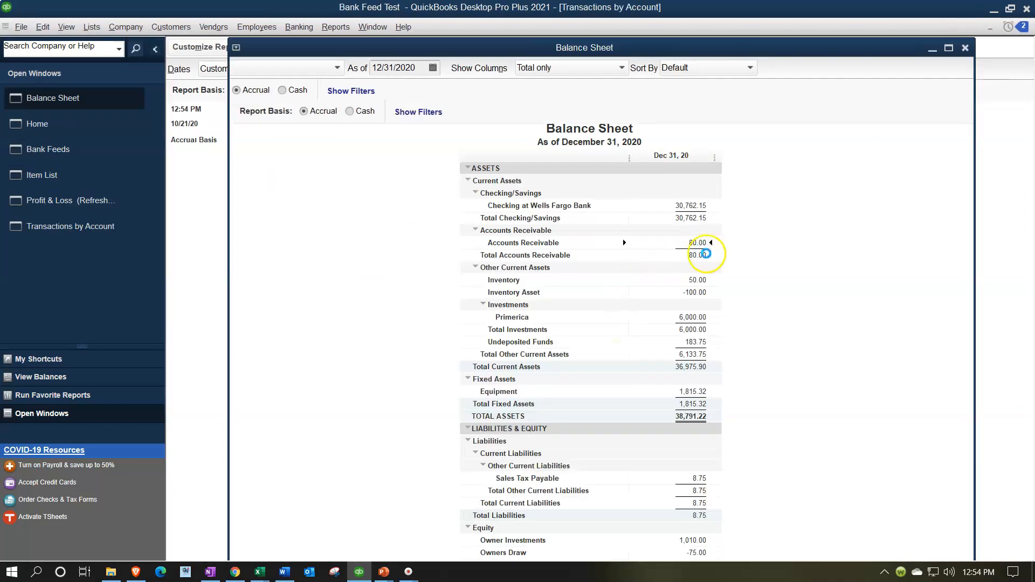
pyautogui.click(1026, 27)
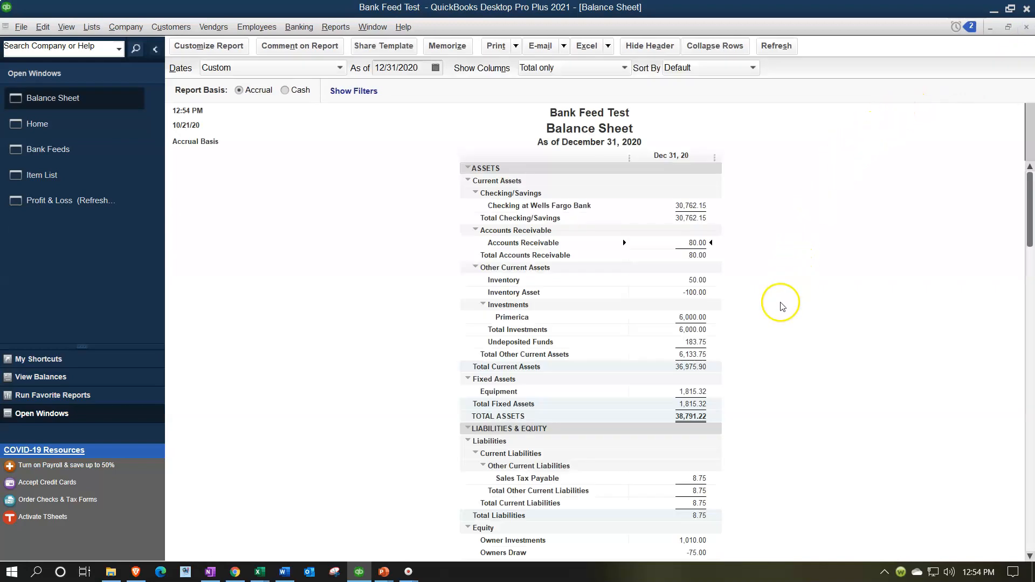
pyautogui.click(695, 341)
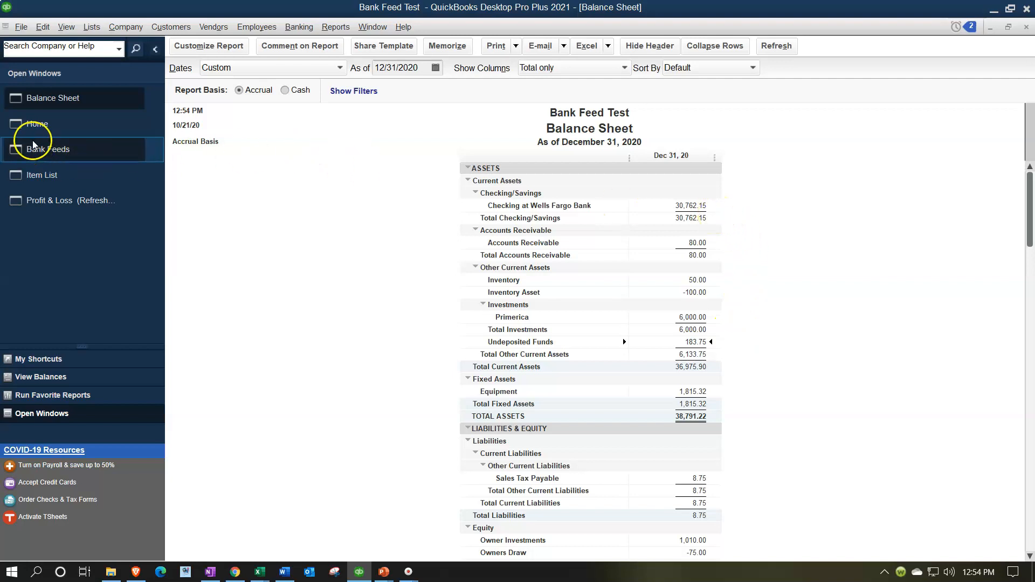
# - Review the existing transactions available to match the 5/29/2020 interest deposit in Bank Feeds, then close the dialog
pyautogui.click(37, 124)
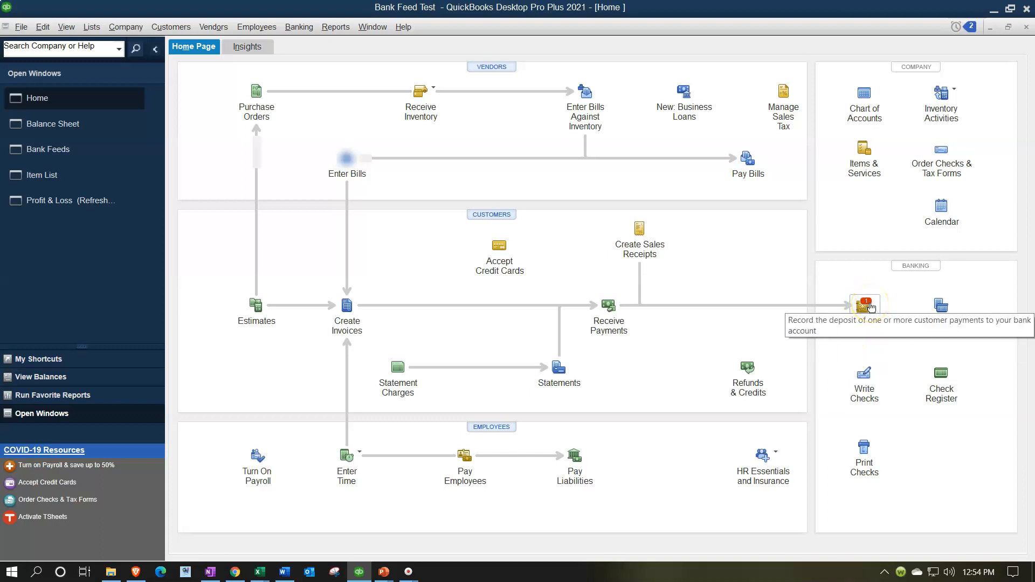
pyautogui.click(57, 151)
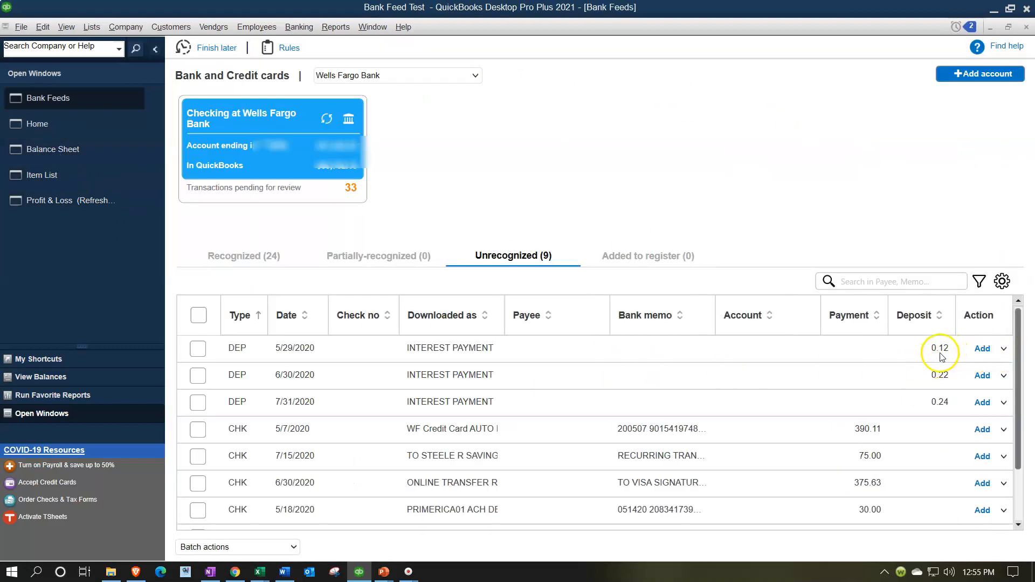
pyautogui.click(1003, 353)
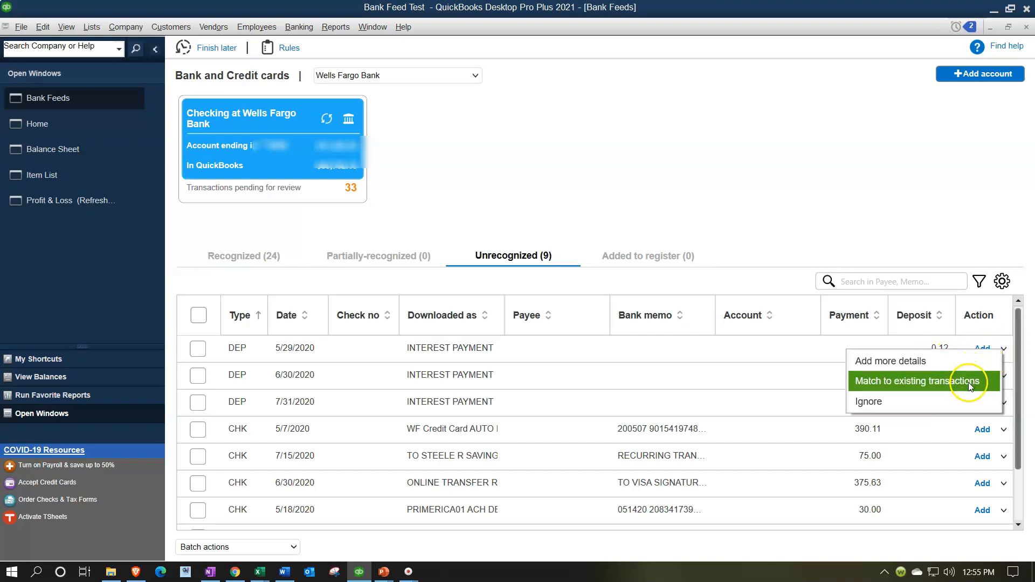
pyautogui.click(952, 362)
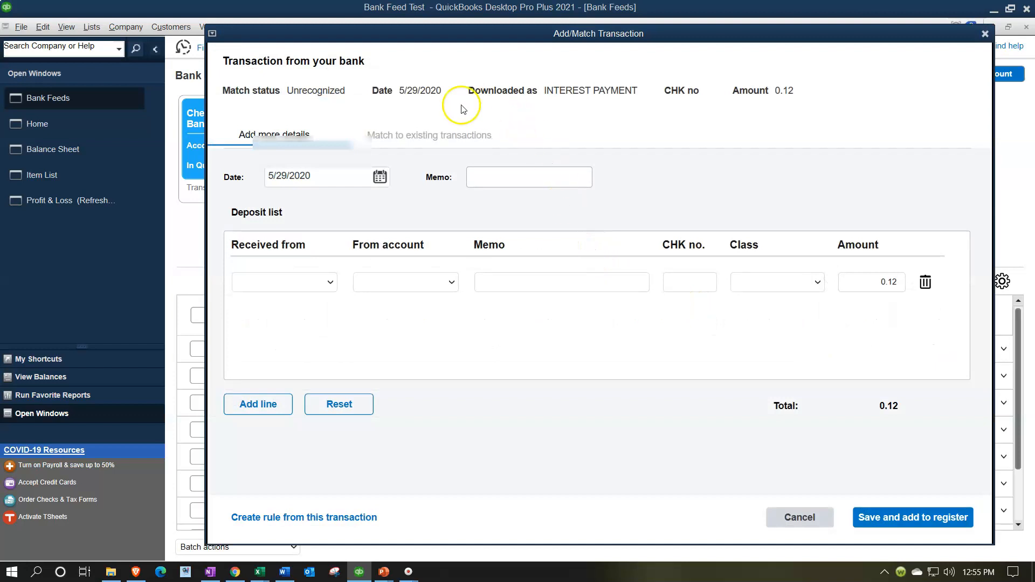
pyautogui.click(424, 140)
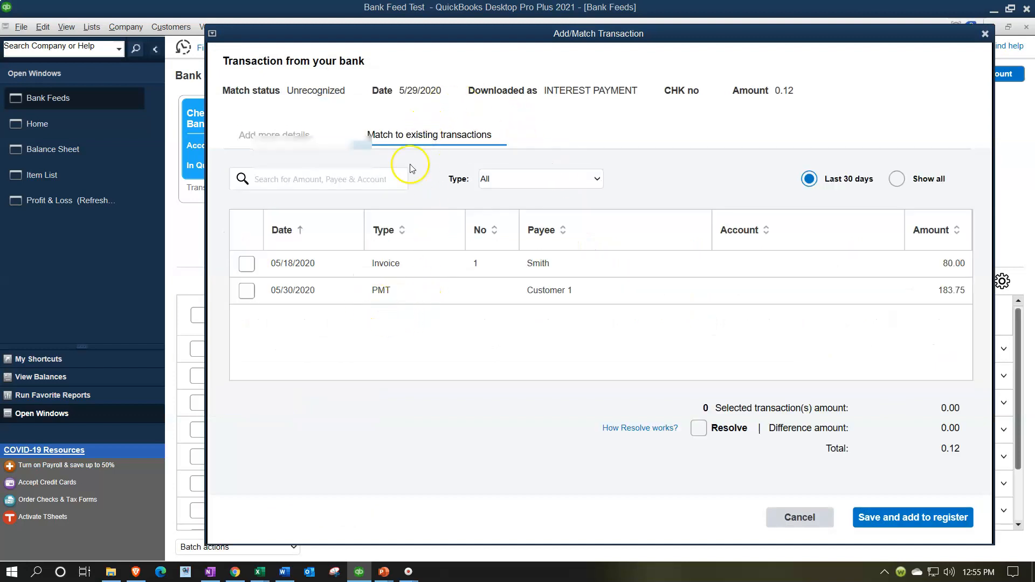
pyautogui.click(409, 34)
pyautogui.moveTo(410, 34); pyautogui.dragTo(419, 33)
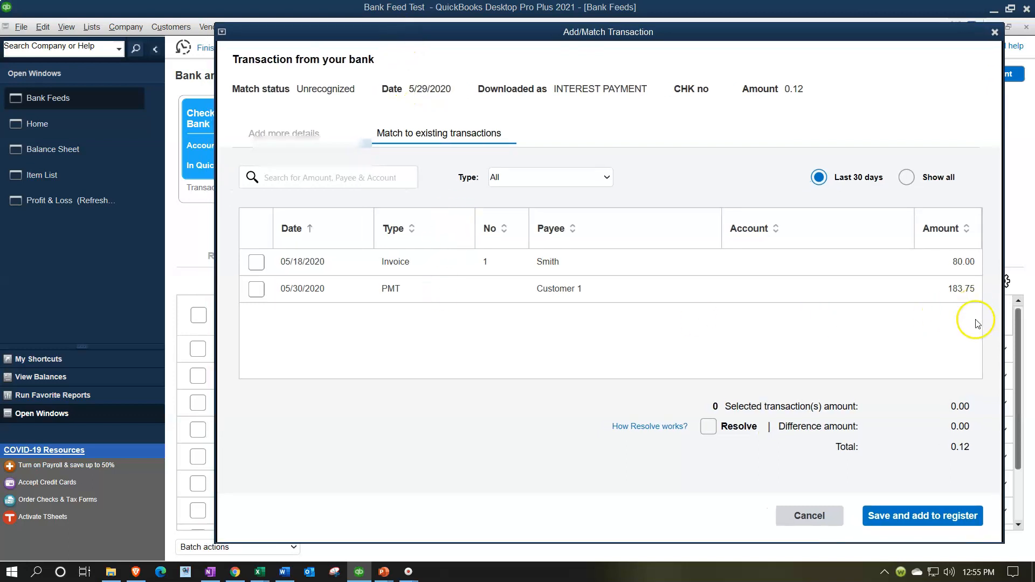
pyautogui.click(994, 33)
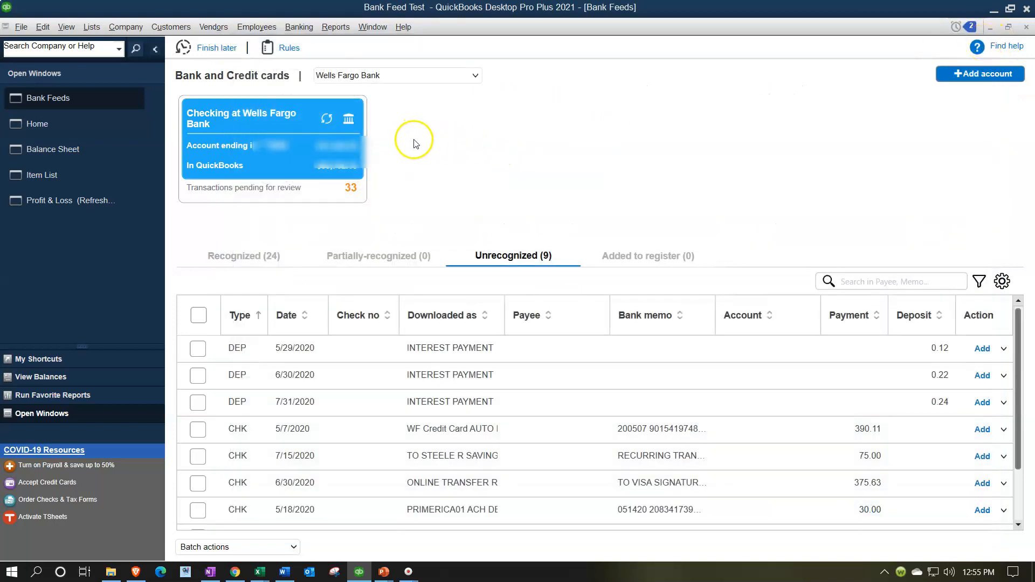
# - Turn off using Undeposited Funds as the default deposit account in the company Payments preferences
pyautogui.click(86, 147)
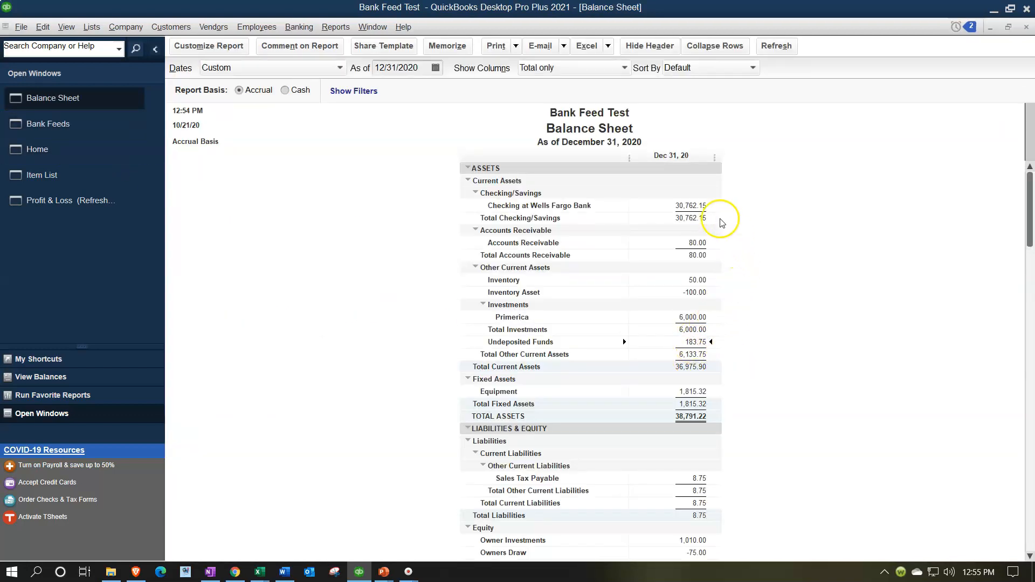
pyautogui.click(70, 150)
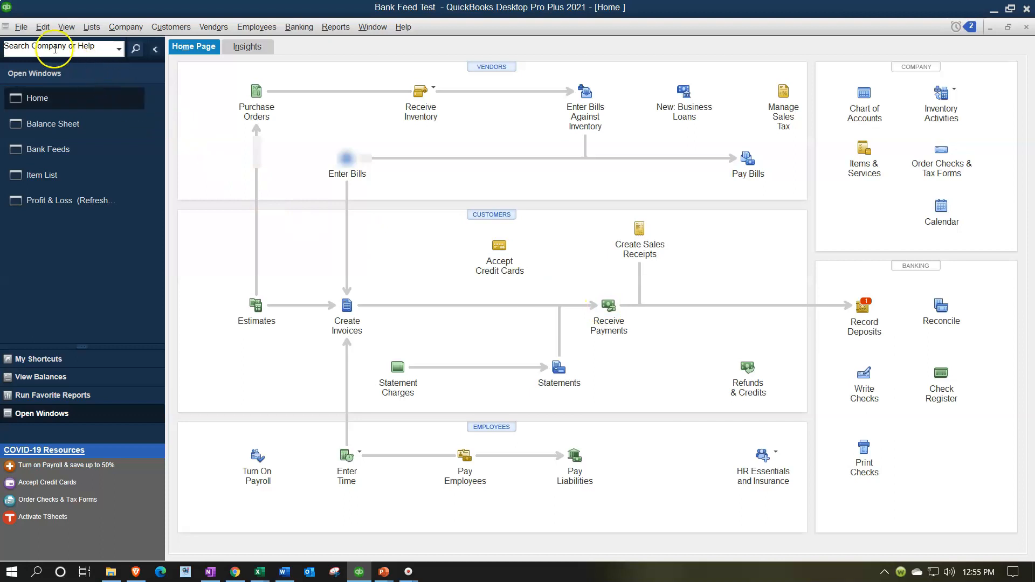
pyautogui.click(46, 28)
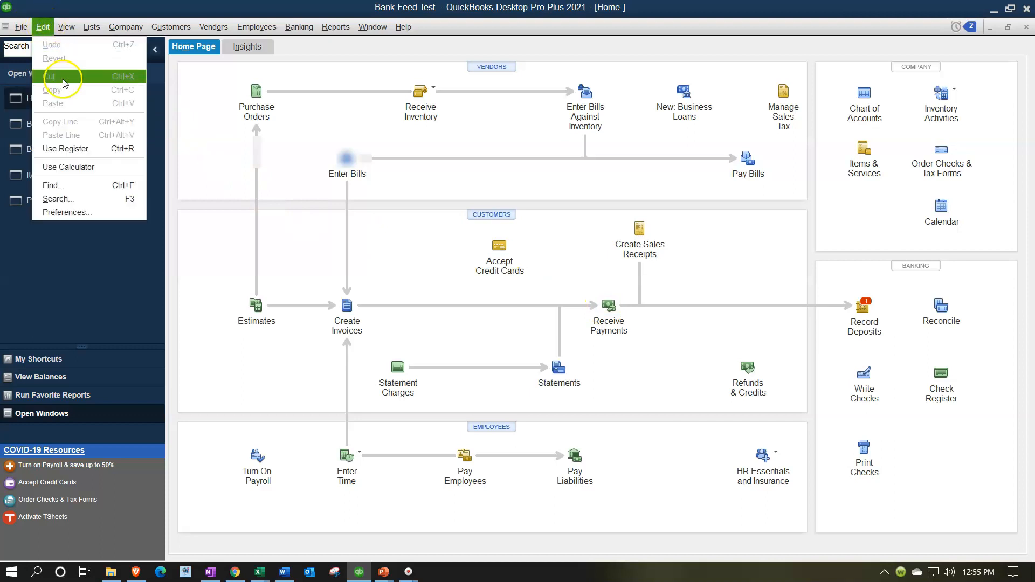
pyautogui.click(95, 215)
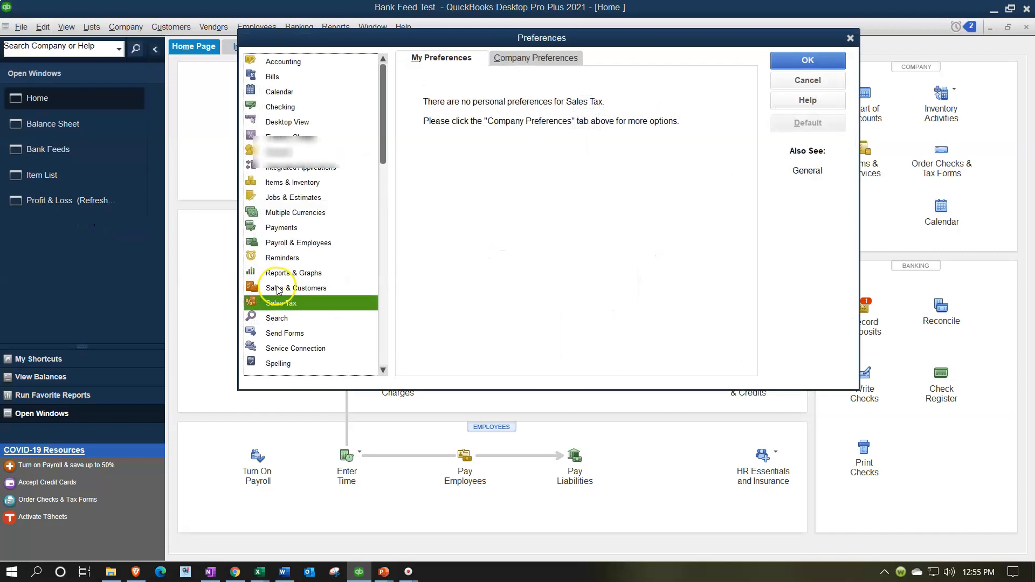
pyautogui.click(290, 230)
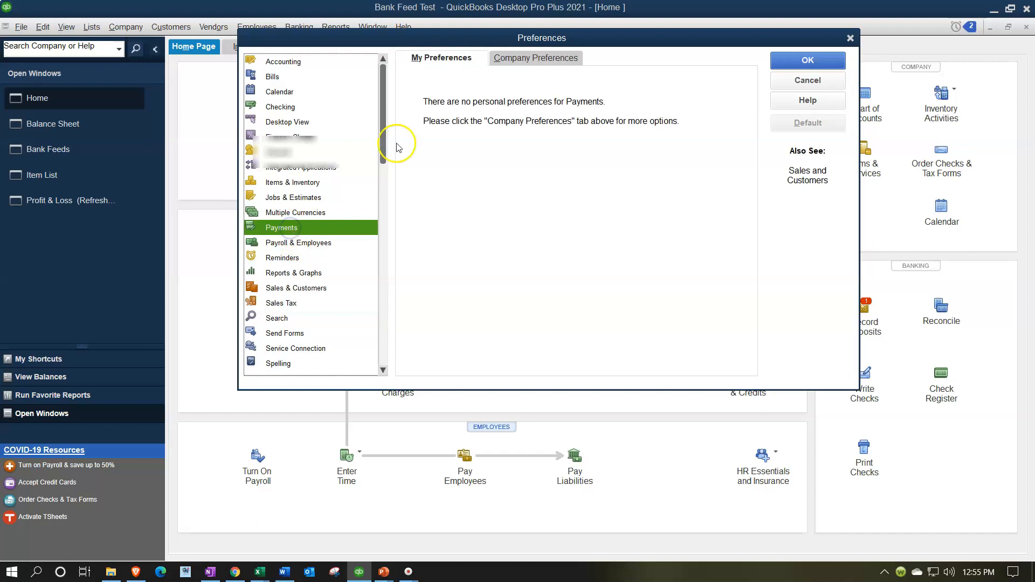
pyautogui.click(527, 61)
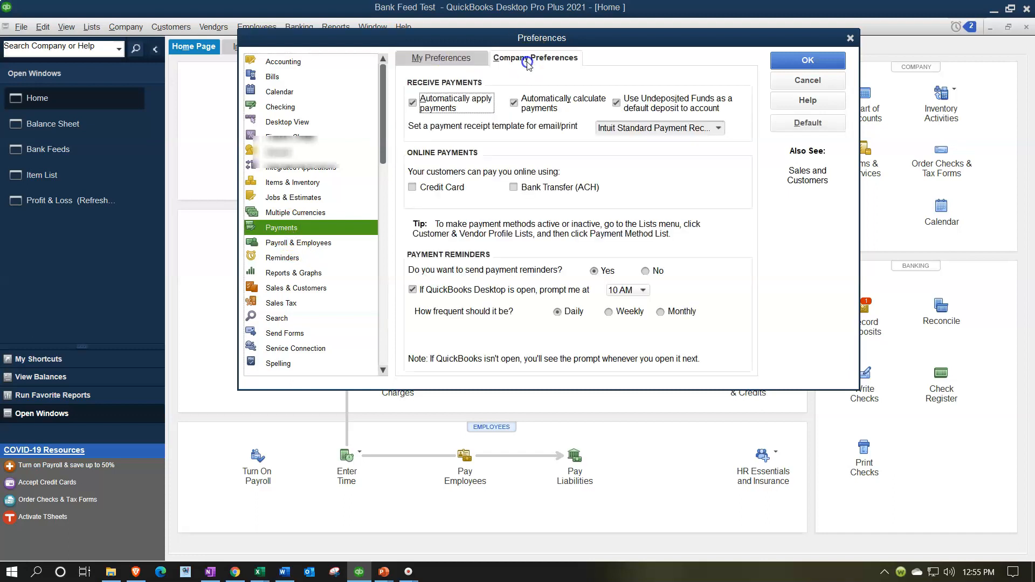
pyautogui.click(616, 103)
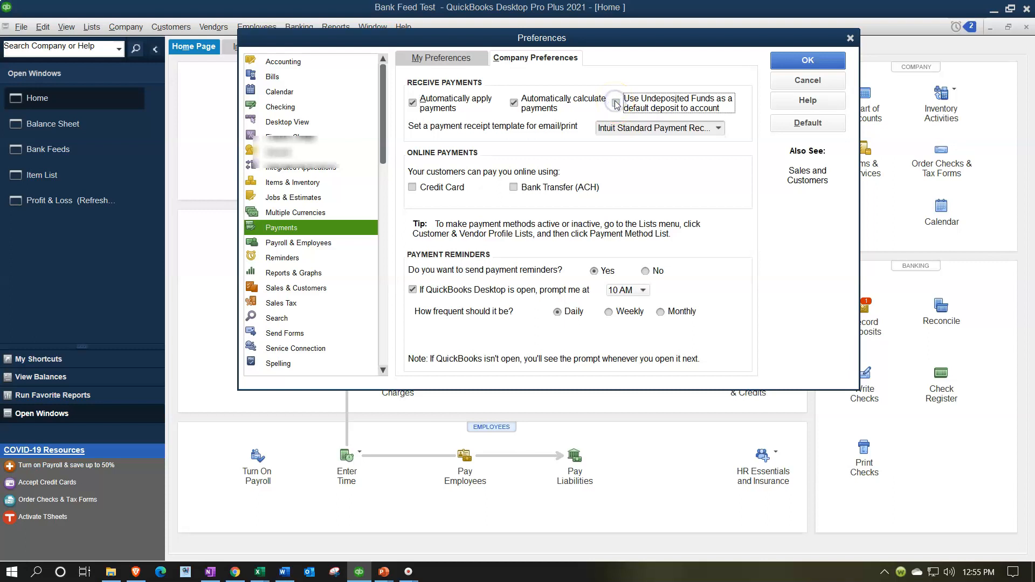
pyautogui.click(833, 60)
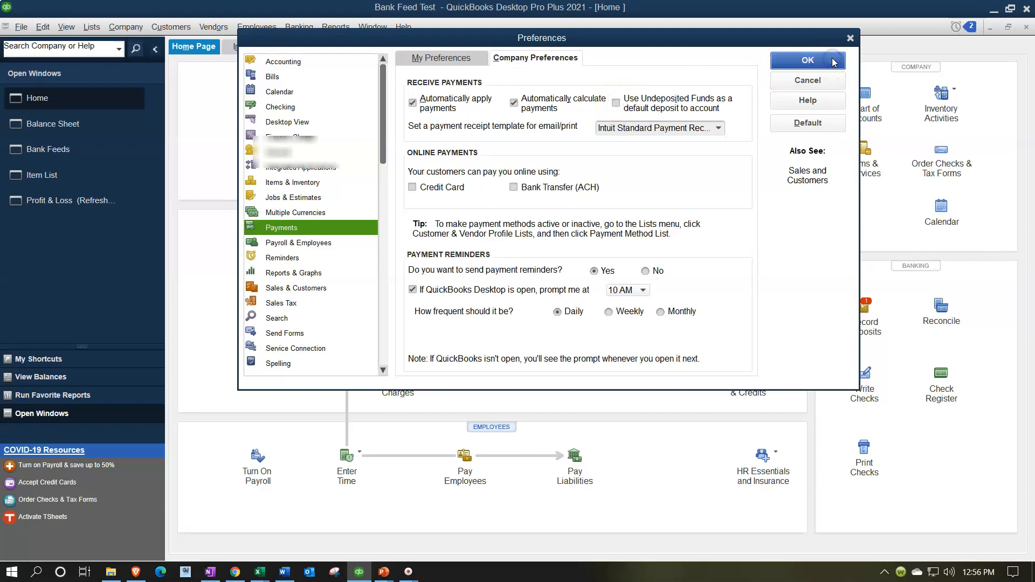
pyautogui.click(523, 187)
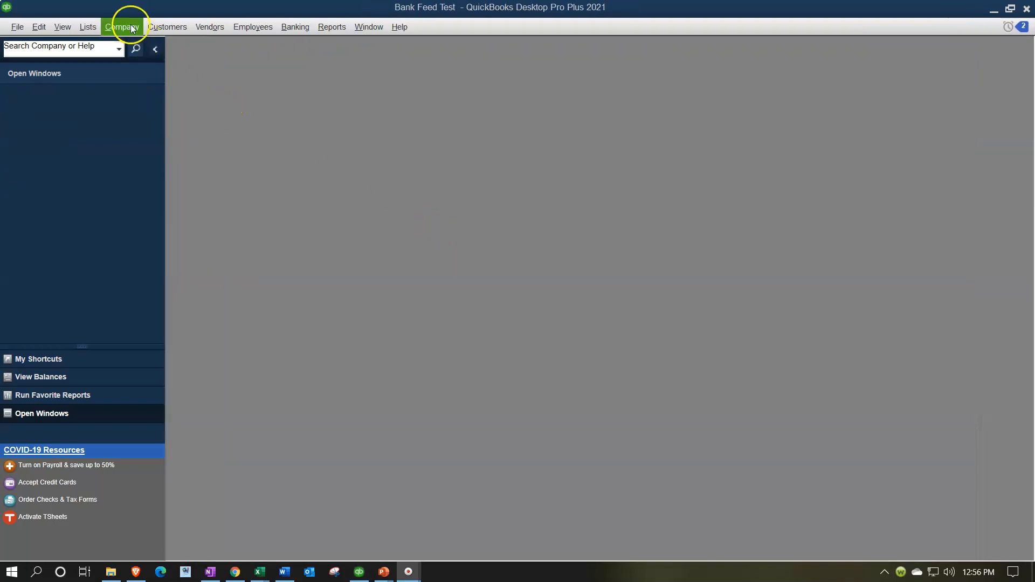
# - Reopen the Customer 1 payment, change its deposit account to Checking at Wells Fargo Bank, and save it
pyautogui.click(122, 27)
pyautogui.click(131, 44)
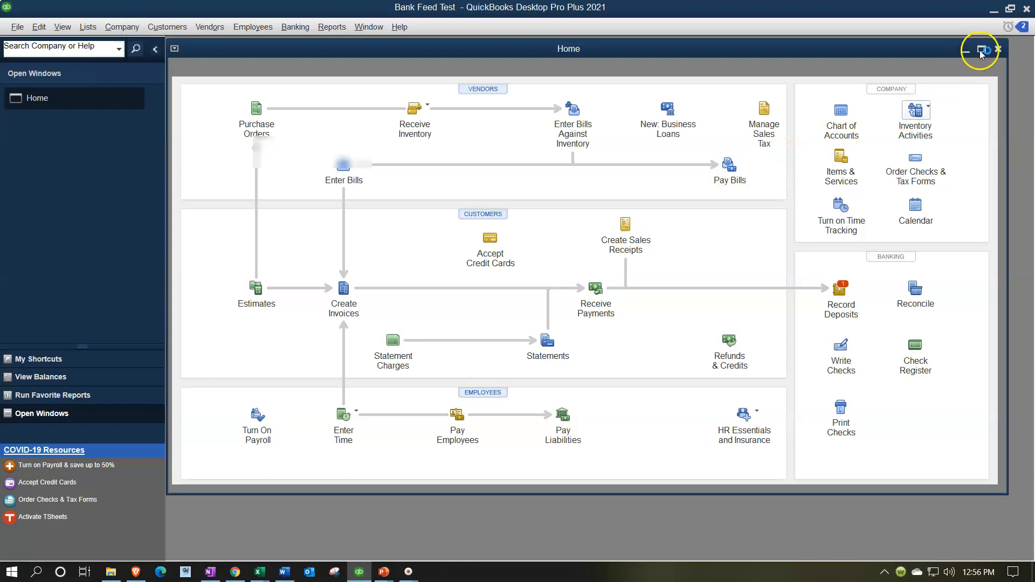
pyautogui.click(980, 49)
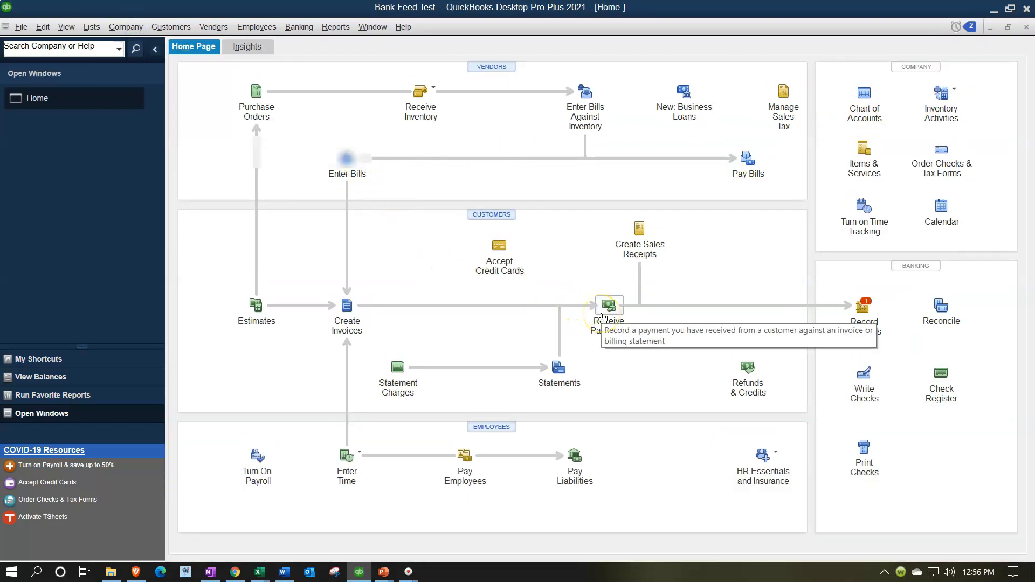
pyautogui.click(602, 316)
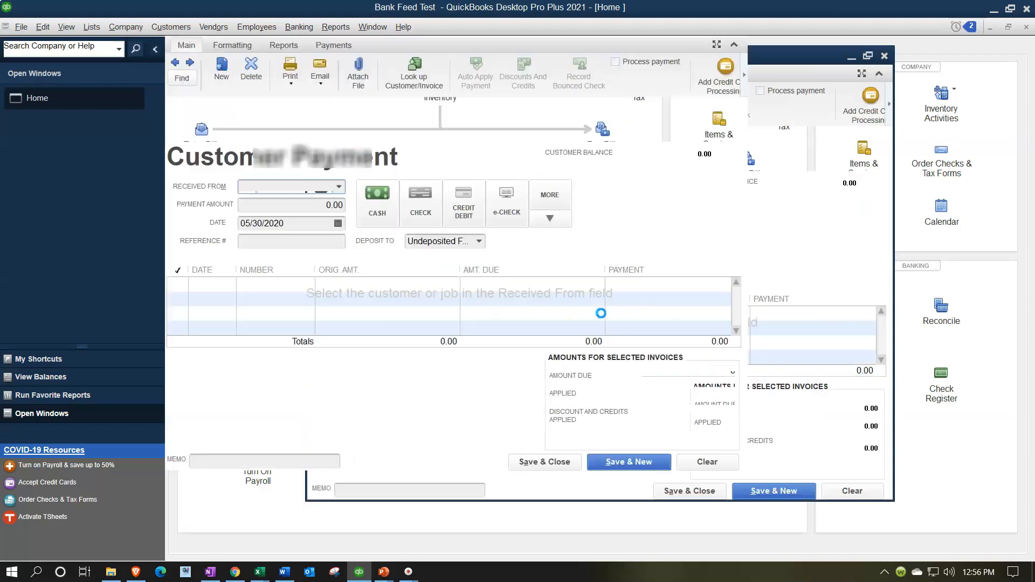
pyautogui.click(180, 64)
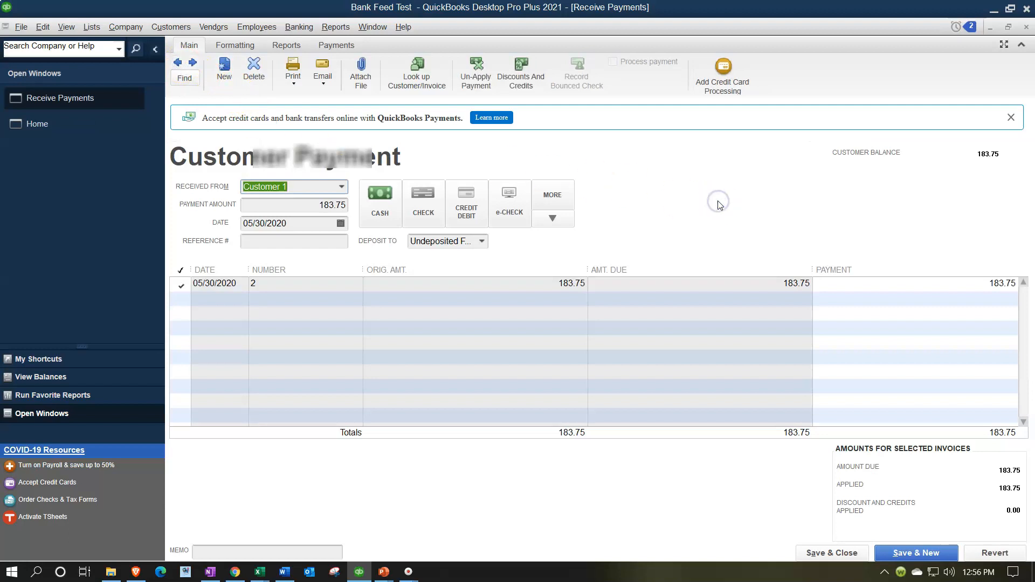
pyautogui.click(481, 242)
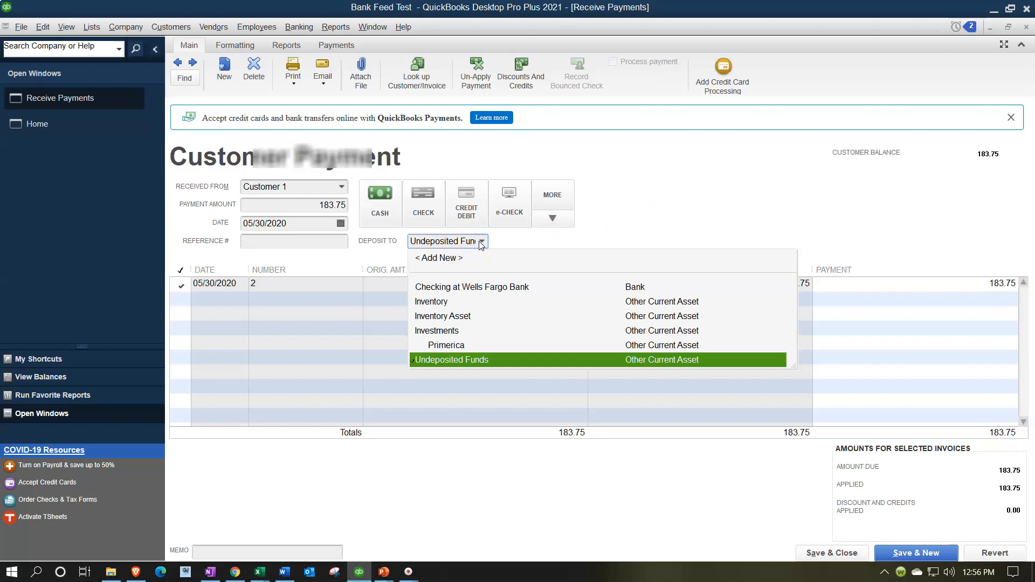
pyautogui.click(488, 287)
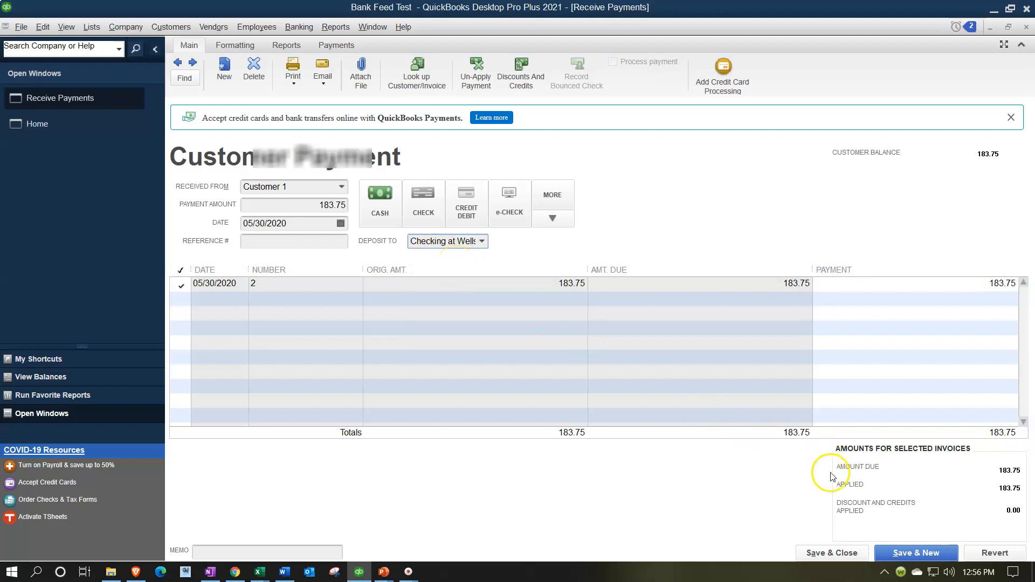
pyautogui.click(844, 554)
pyautogui.click(461, 186)
pyautogui.click(494, 247)
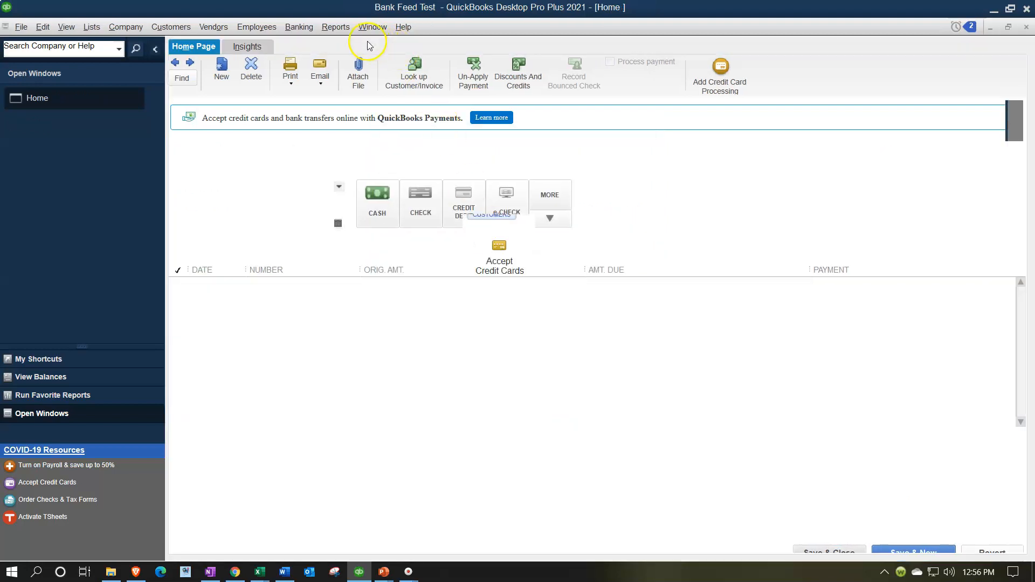
# - Open the Trial Balance report for 01/01/2020 to 12/31/2020
pyautogui.click(336, 27)
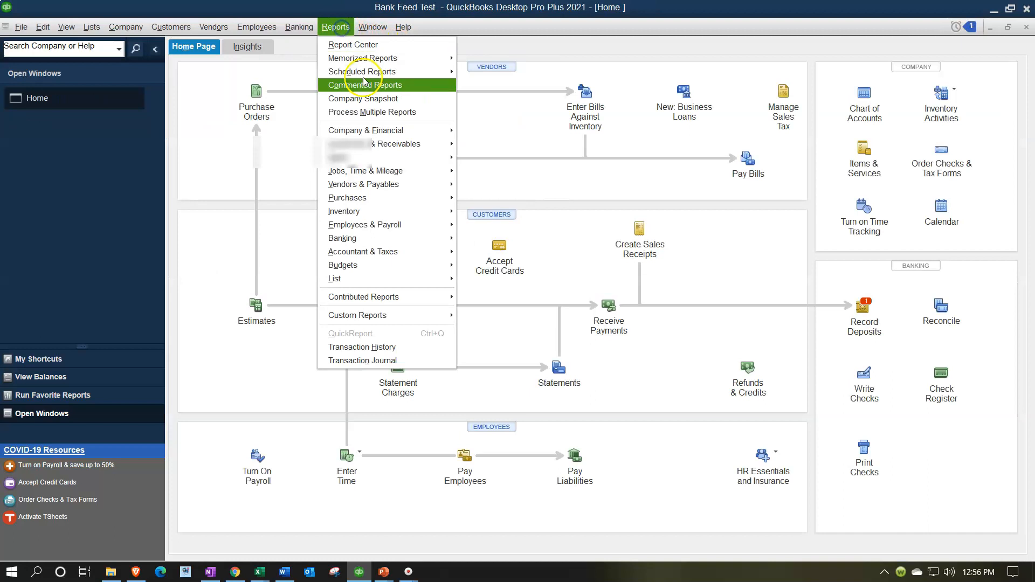
pyautogui.moveTo(388, 252)
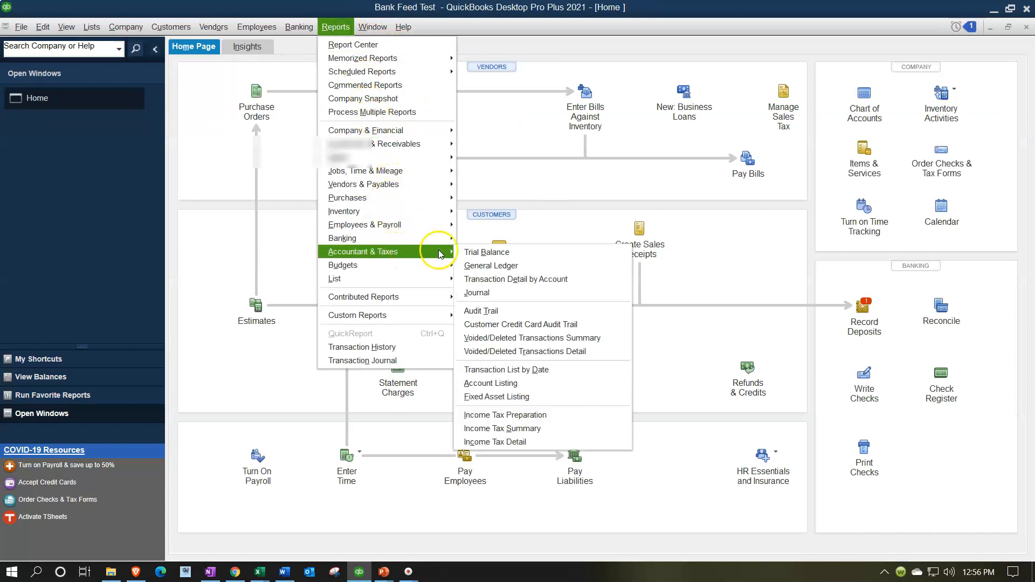
pyautogui.click(472, 253)
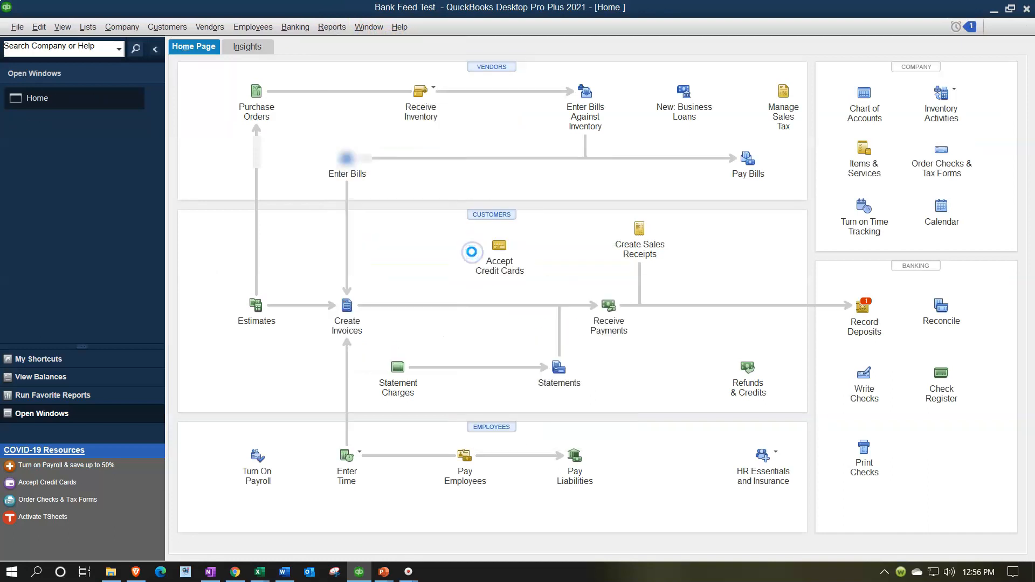
pyautogui.press('Tab')
pyautogui.write('01/01/20')
pyautogui.press('Tab')
pyautogui.write('12/31/2020')
pyautogui.press('Tab')
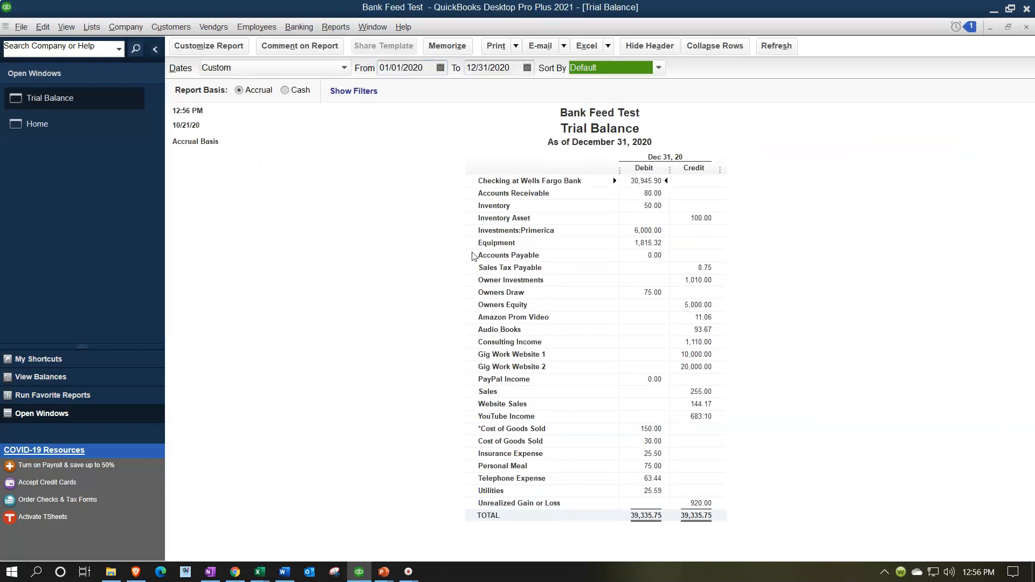
# - Drill into the Checking at Wells Fargo Bank balance to review its transactions, then close that report
pyautogui.doubleClick(641, 183)
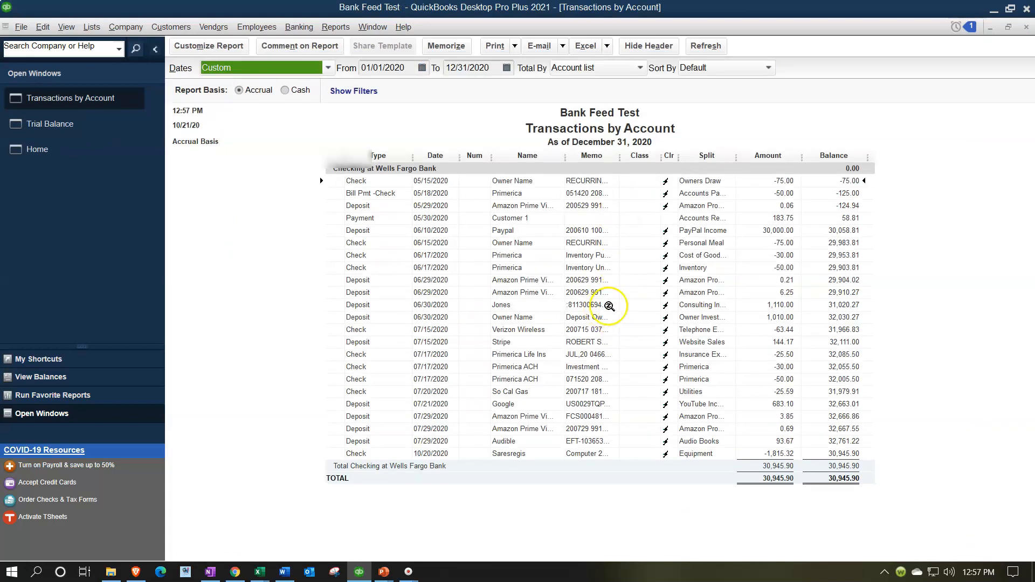
pyautogui.doubleClick(364, 221)
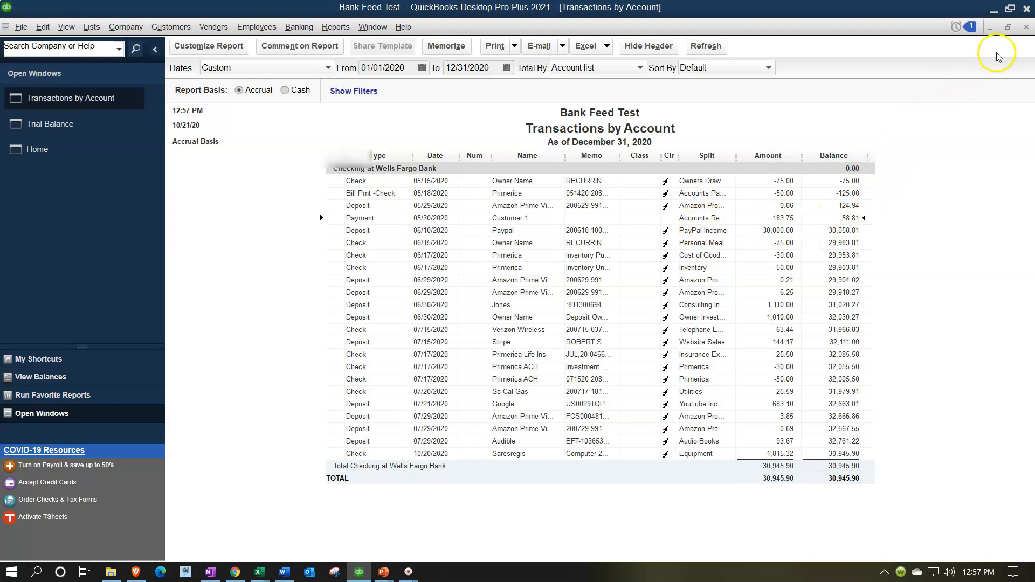
pyautogui.click(1026, 26)
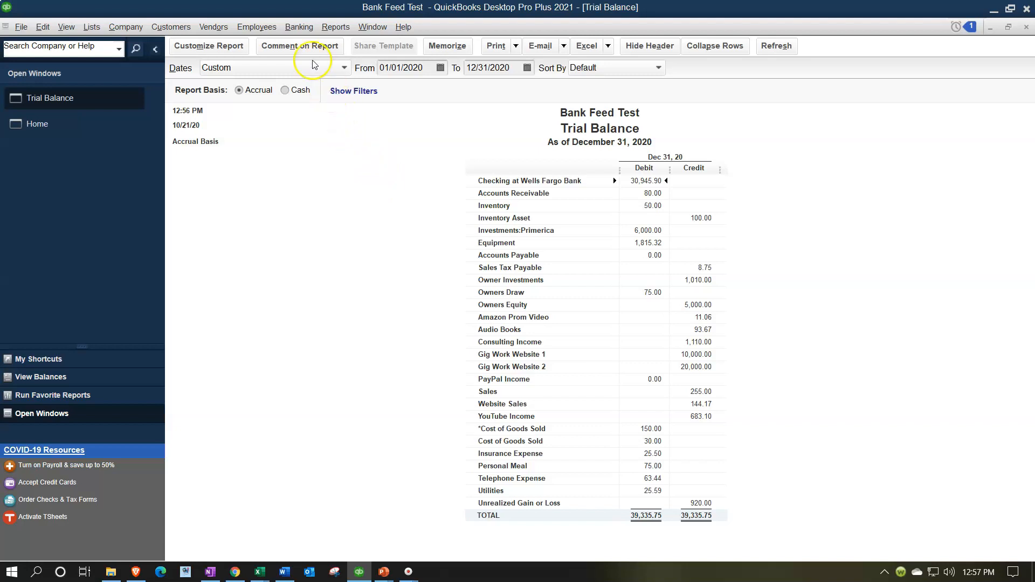
# - Open the bank feed for Checking at Wells Fargo Bank and review existing-transaction matches for the 7/31/2020 interest payment
pyautogui.click(298, 27)
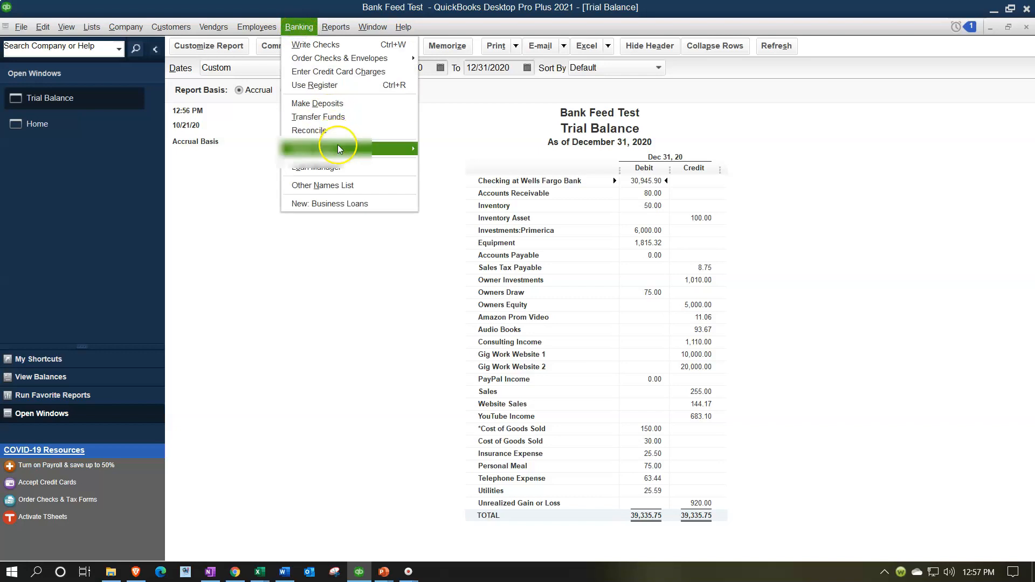
pyautogui.moveTo(338, 148)
pyautogui.click(457, 147)
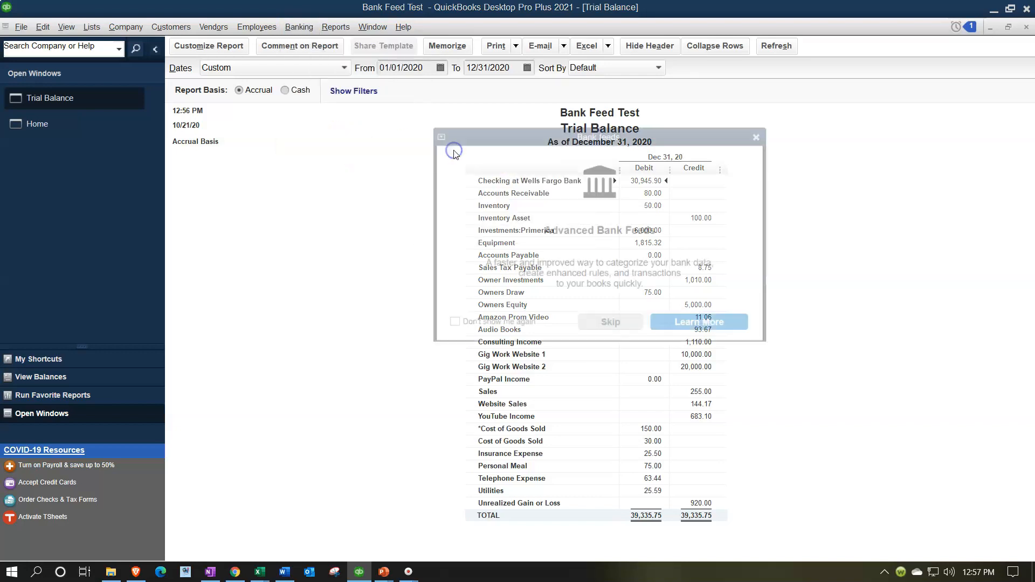
pyautogui.click(506, 256)
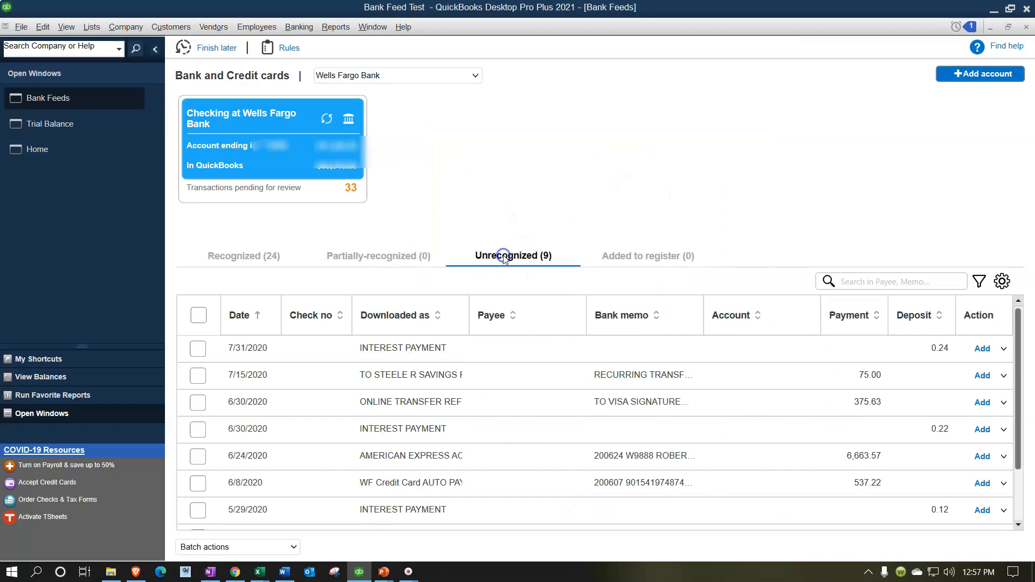
pyautogui.click(1003, 351)
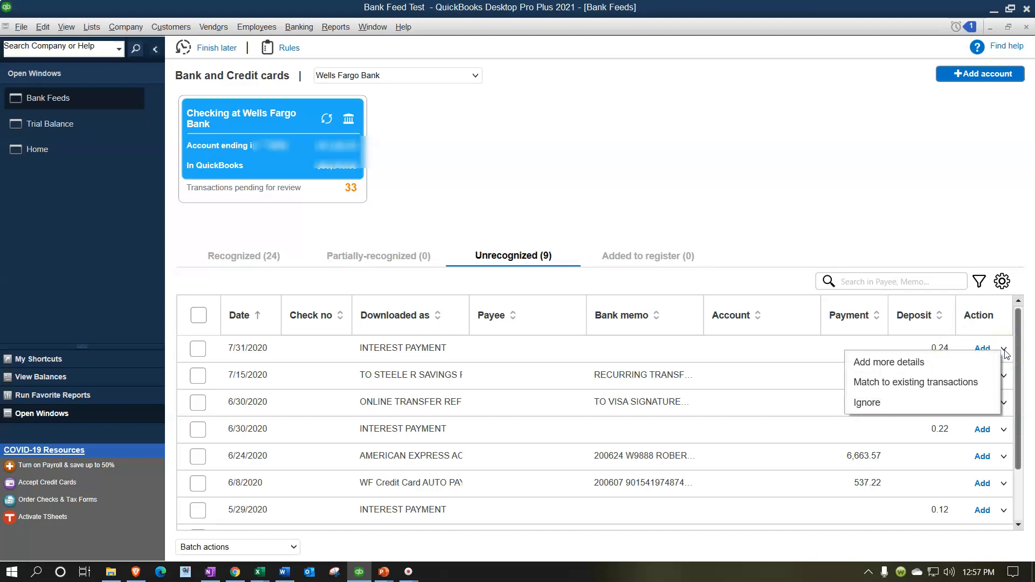
pyautogui.click(927, 361)
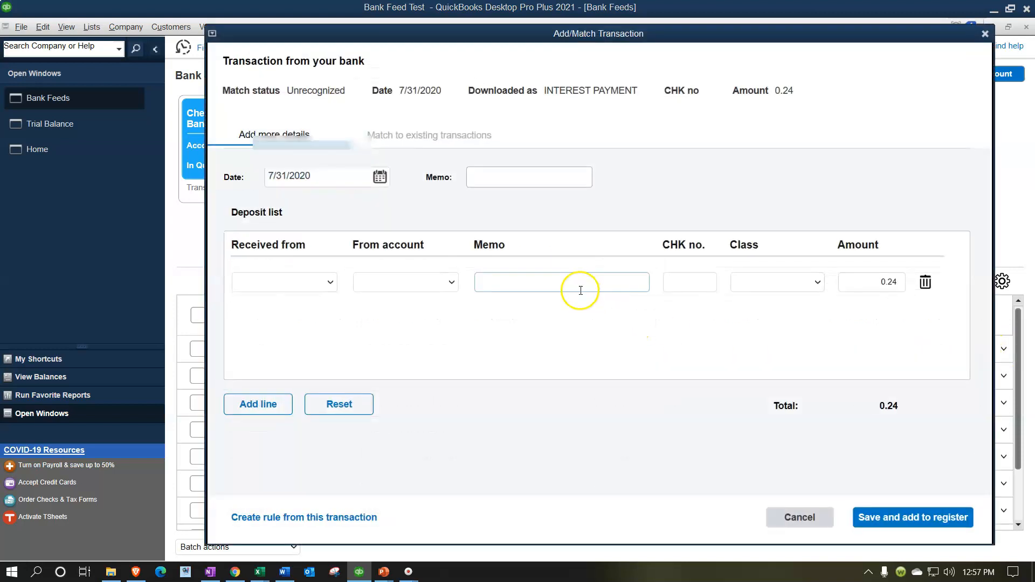
pyautogui.click(404, 141)
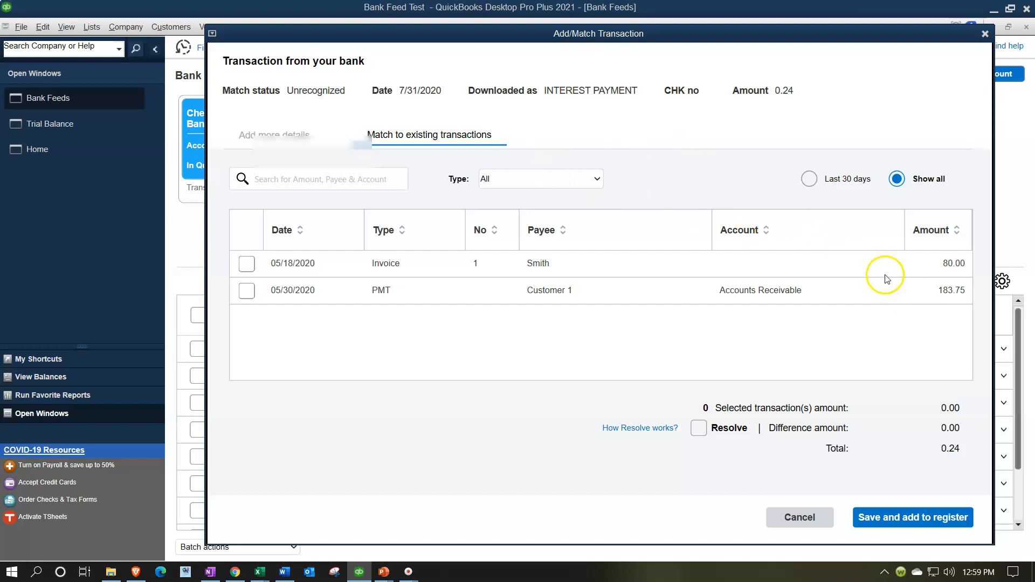
pyautogui.click(986, 35)
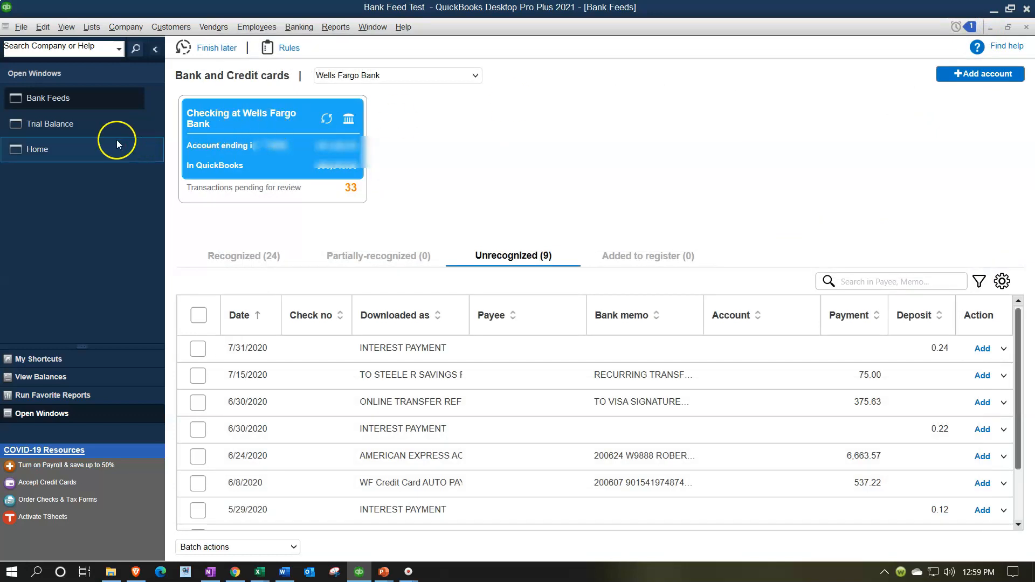
# - Start a new sales receipt for Customer 1 paid by cash
pyautogui.click(60, 143)
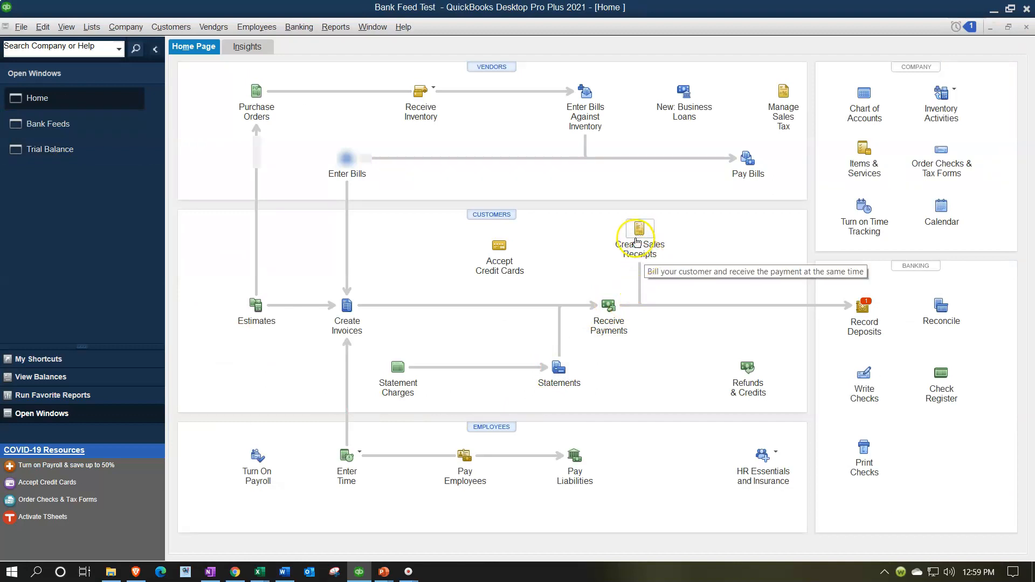
pyautogui.click(636, 242)
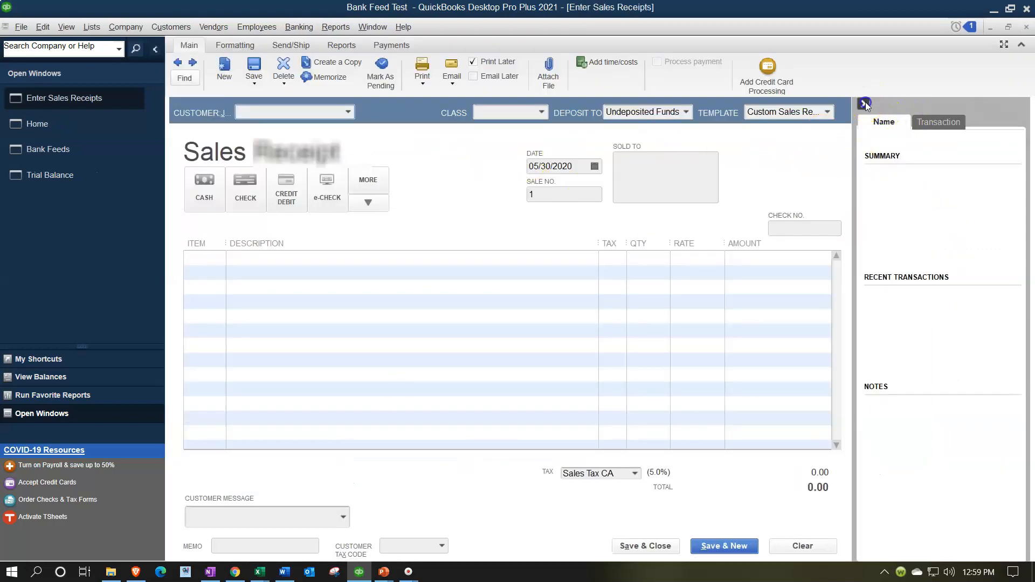
pyautogui.click(865, 104)
pyautogui.click(453, 112)
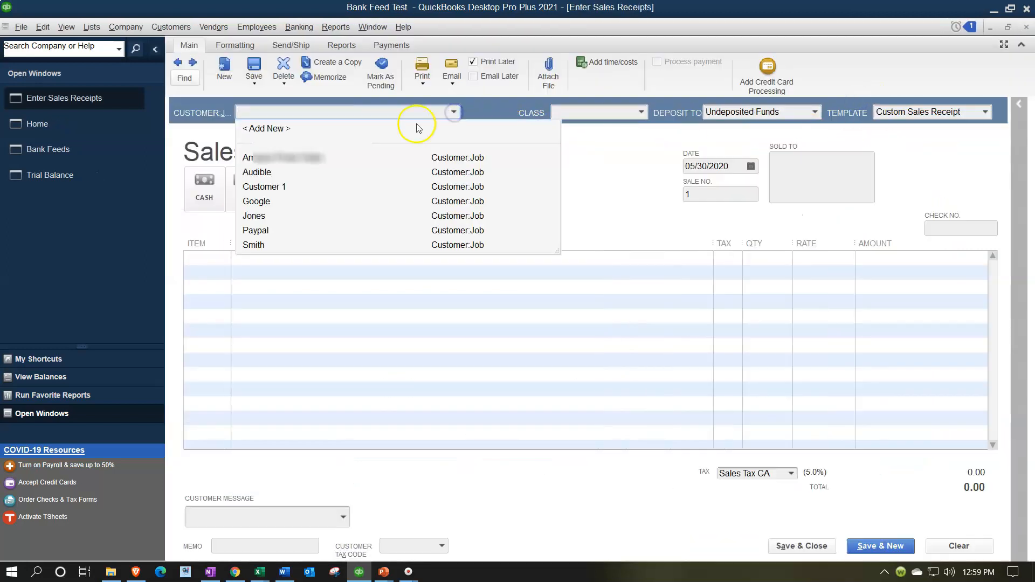
pyautogui.click(271, 186)
pyautogui.click(208, 200)
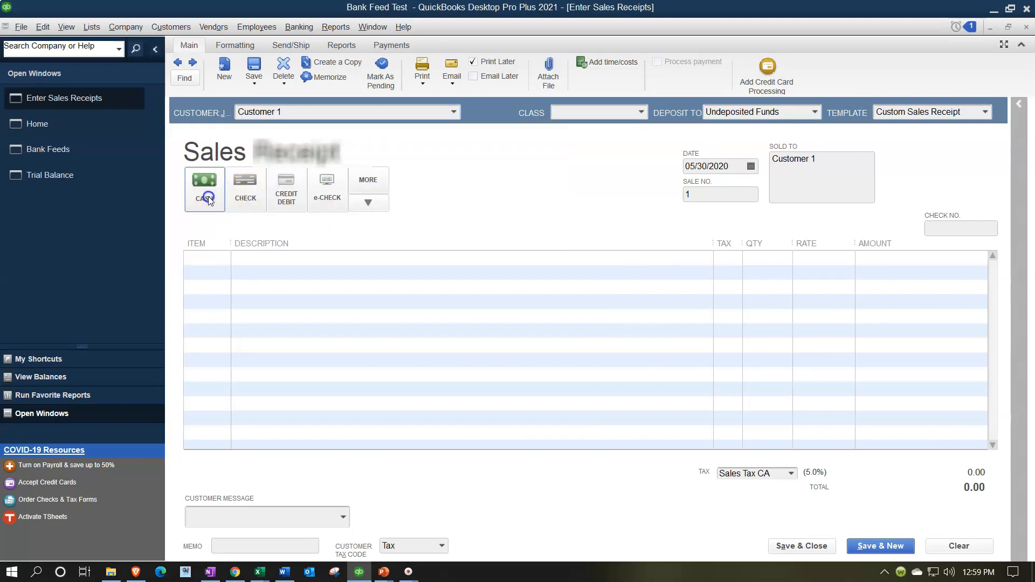
# - Add a Sales tax Item line with quantity 2 to the sales receipt
pyautogui.click(207, 260)
pyautogui.click(224, 258)
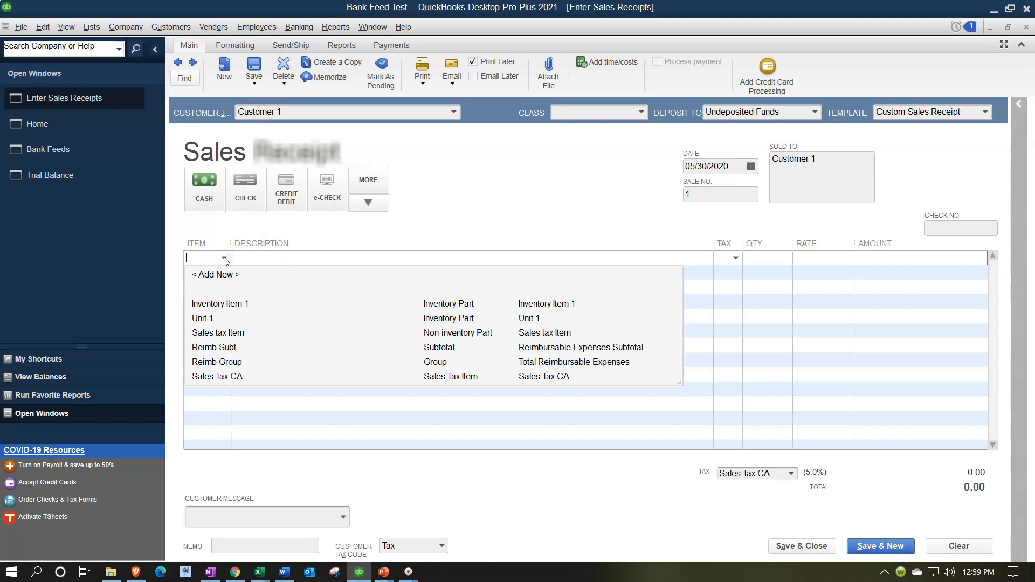
pyautogui.click(248, 334)
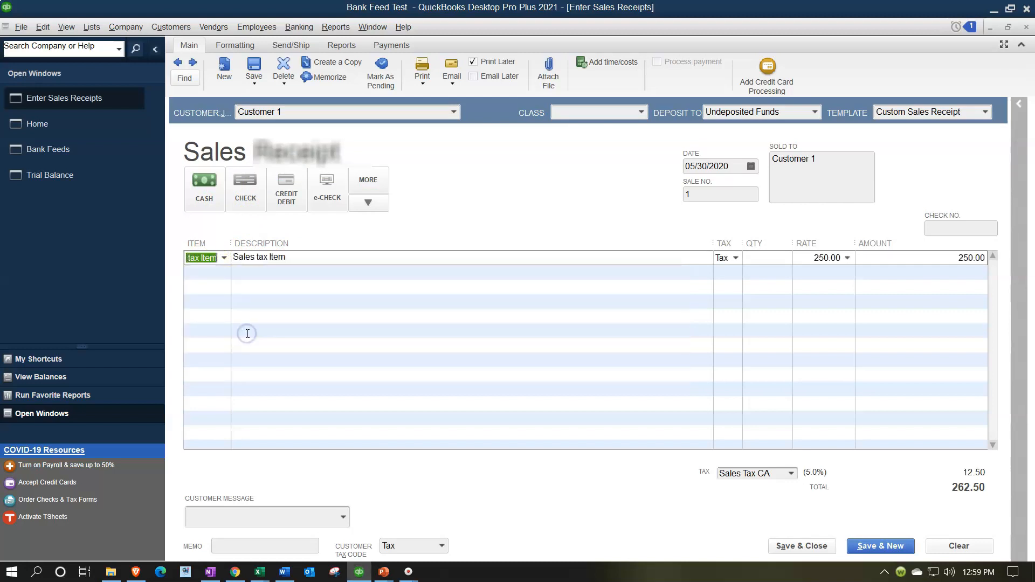
pyautogui.press('Tab')
pyautogui.press('Tab')
pyautogui.write('1')
pyautogui.press('Tab')
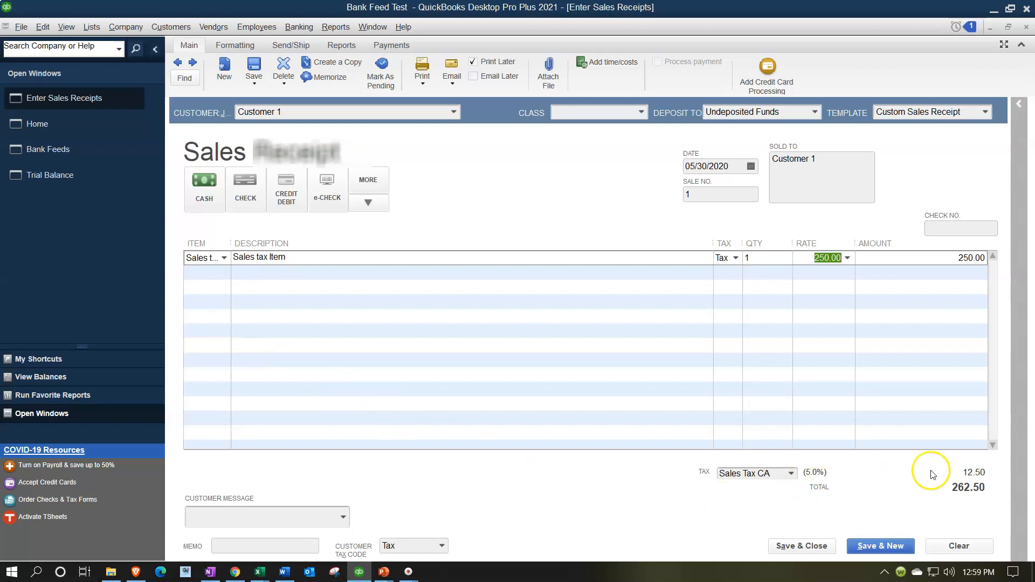
pyautogui.click(764, 257)
pyautogui.moveTo(764, 258); pyautogui.dragTo(673, 254)
pyautogui.write('2')
pyautogui.press('Tab')
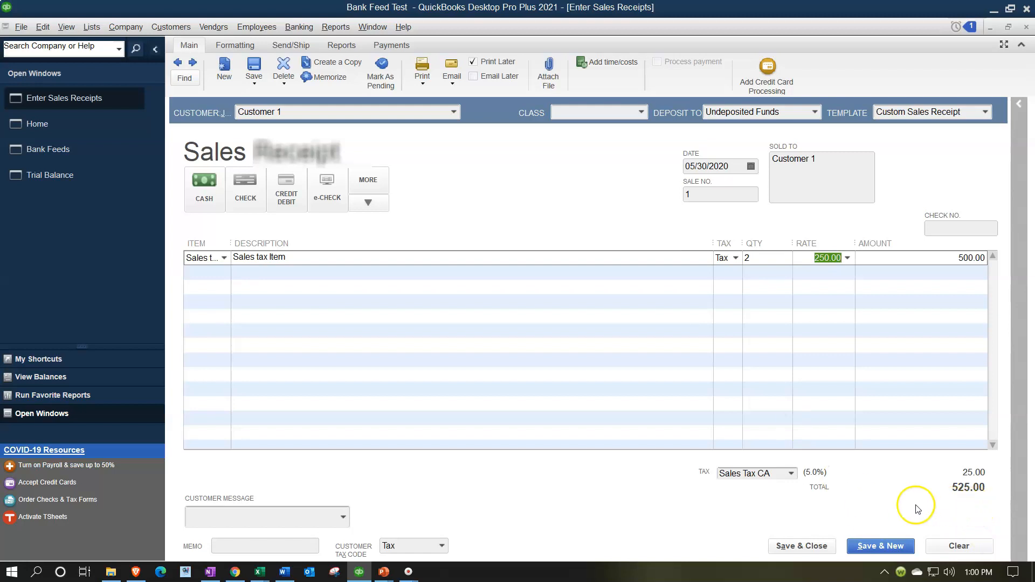
# - Save and close the sales receipt, accepting the past-transaction and unassigned-class warnings
pyautogui.click(811, 547)
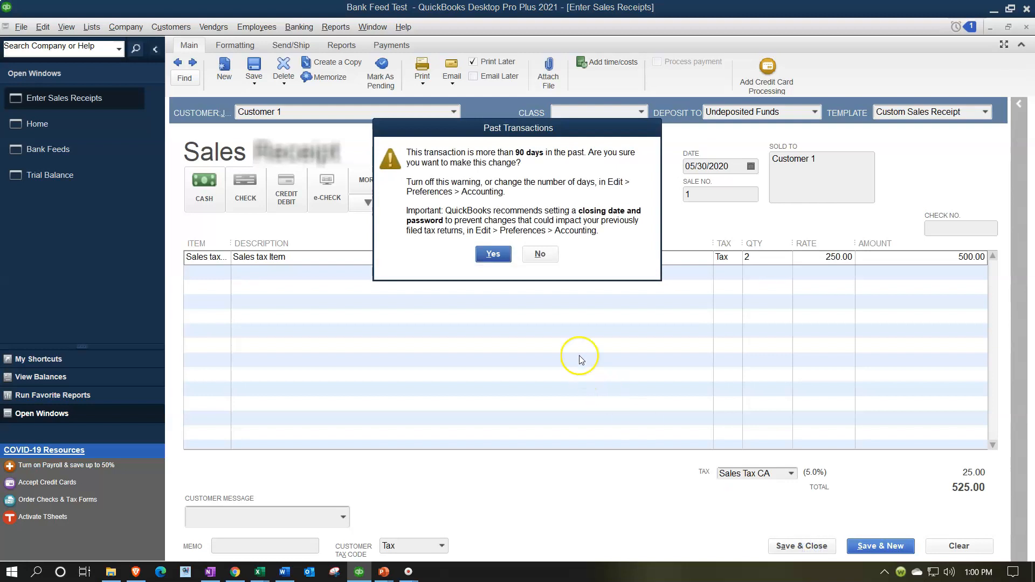
pyautogui.click(495, 256)
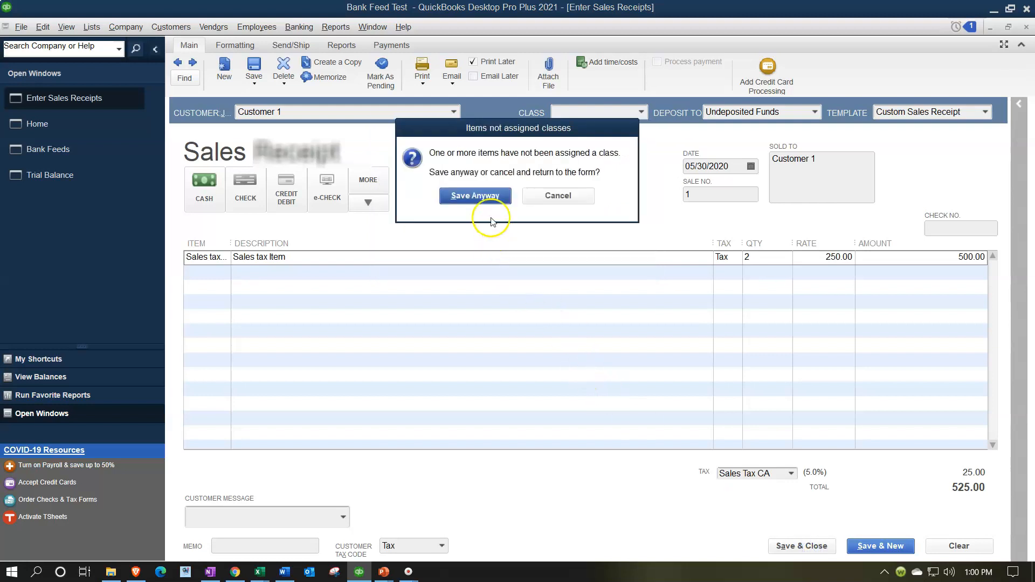
pyautogui.click(477, 195)
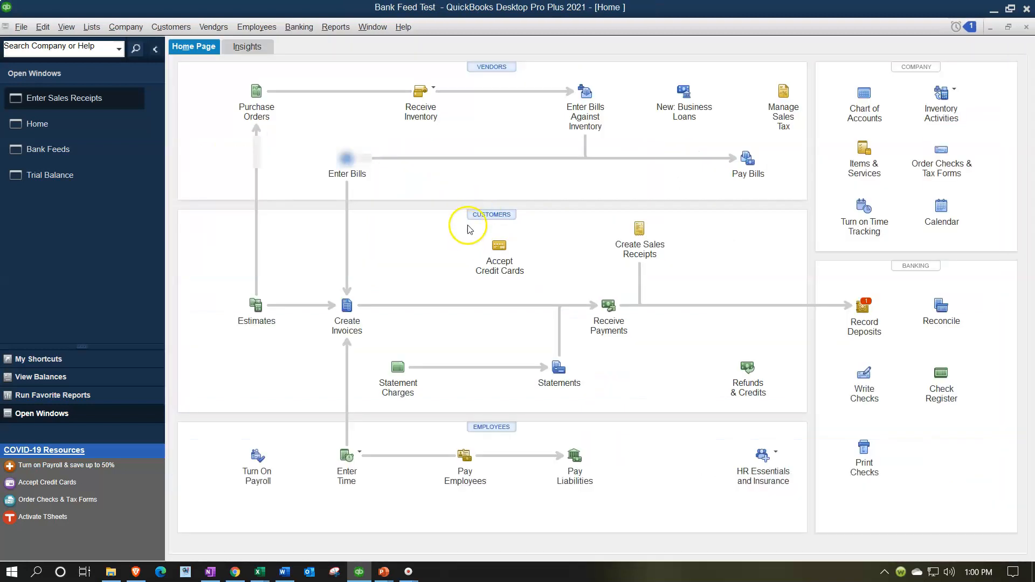
# - Review the Trial Balance's Undeposited Funds and Sales amounts, drilling into the Sales transactions, then close that report
pyautogui.click(98, 148)
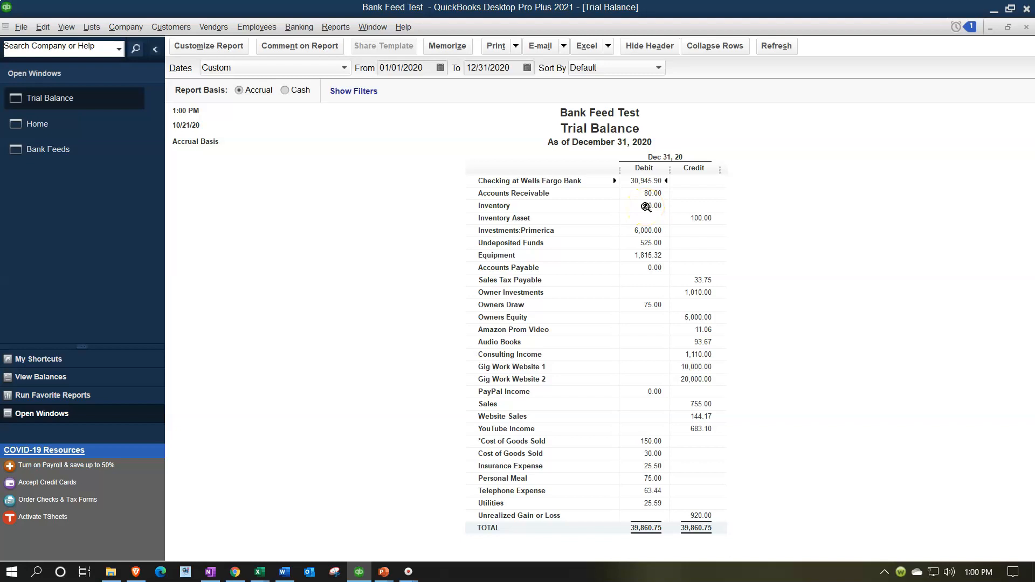
pyautogui.click(650, 244)
pyautogui.click(647, 246)
pyautogui.doubleClick(699, 405)
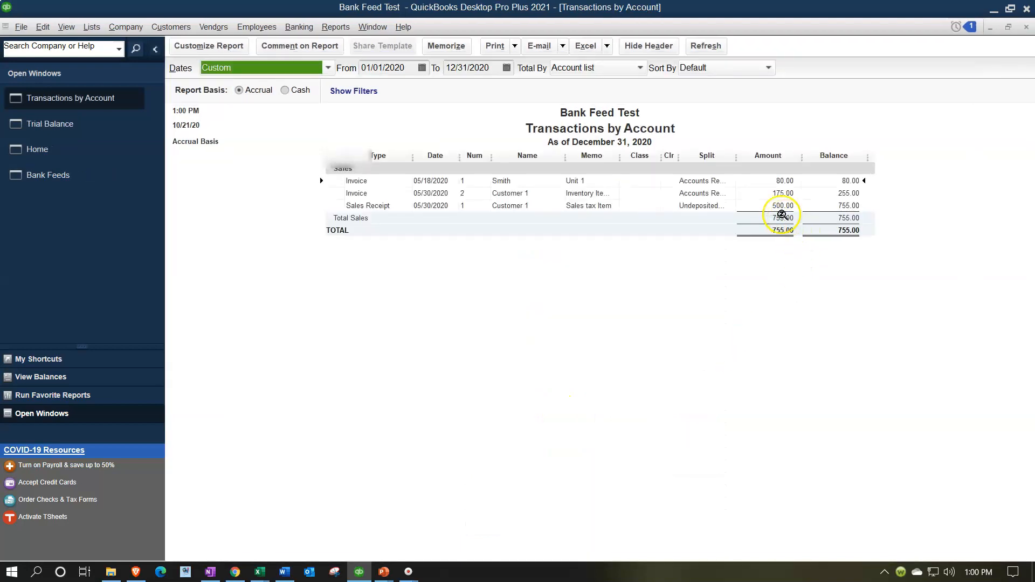
pyautogui.click(1025, 27)
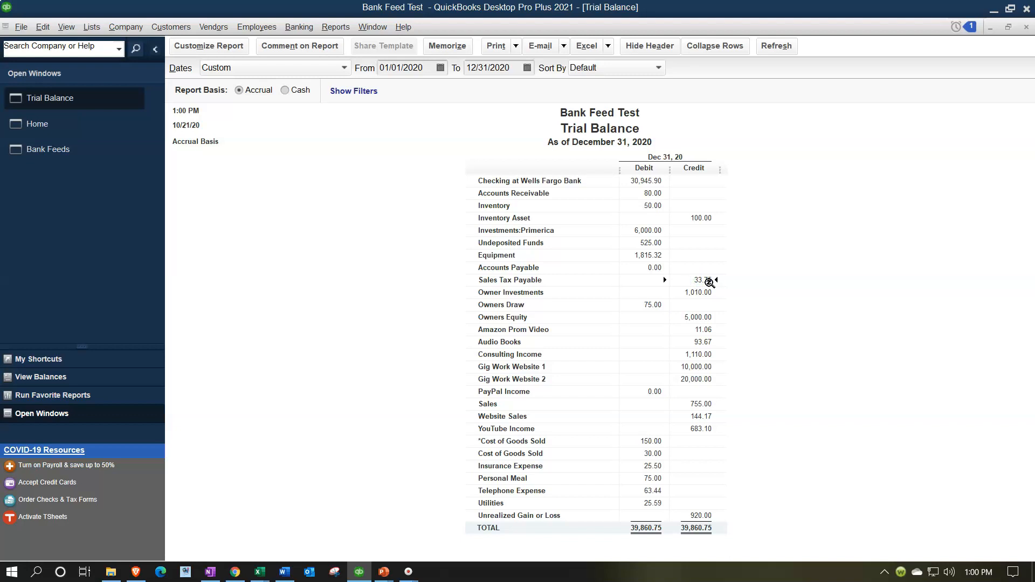
# - Review existing-transaction matches again for the 7/31/2020 interest payment in the bank feed, showing all transactions
pyautogui.click(81, 125)
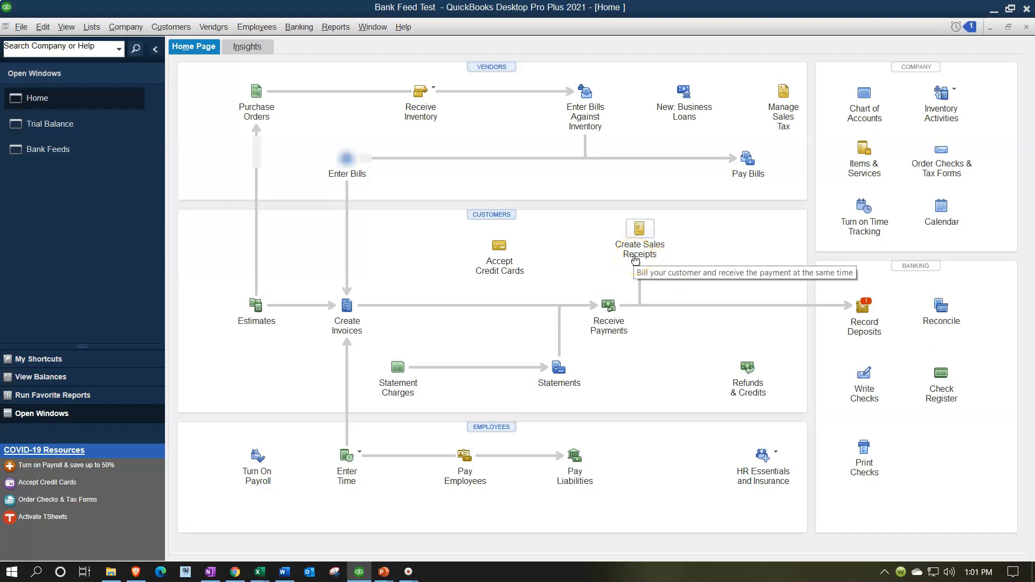
pyautogui.click(86, 155)
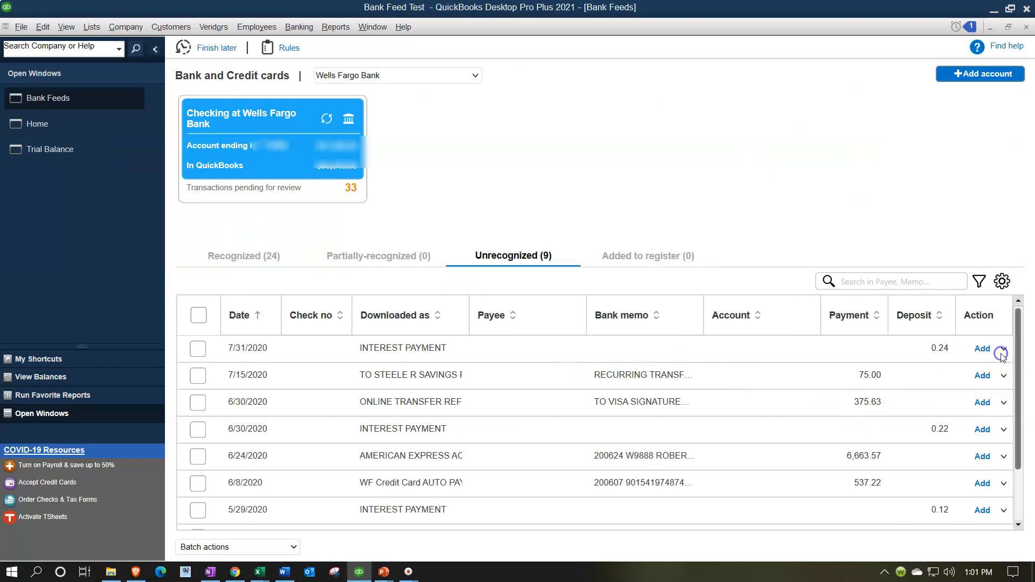
pyautogui.click(1003, 351)
pyautogui.click(951, 362)
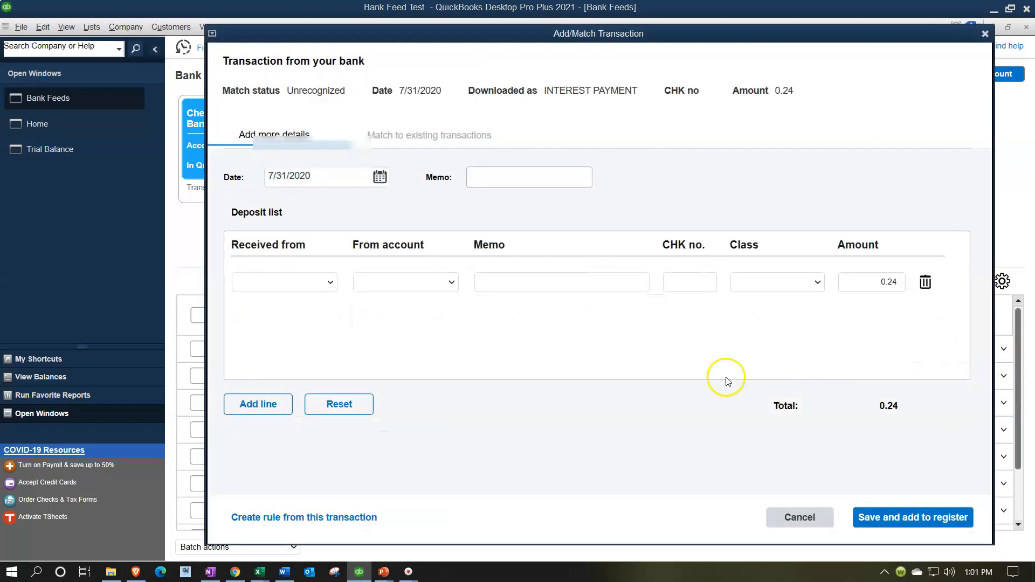
pyautogui.click(436, 138)
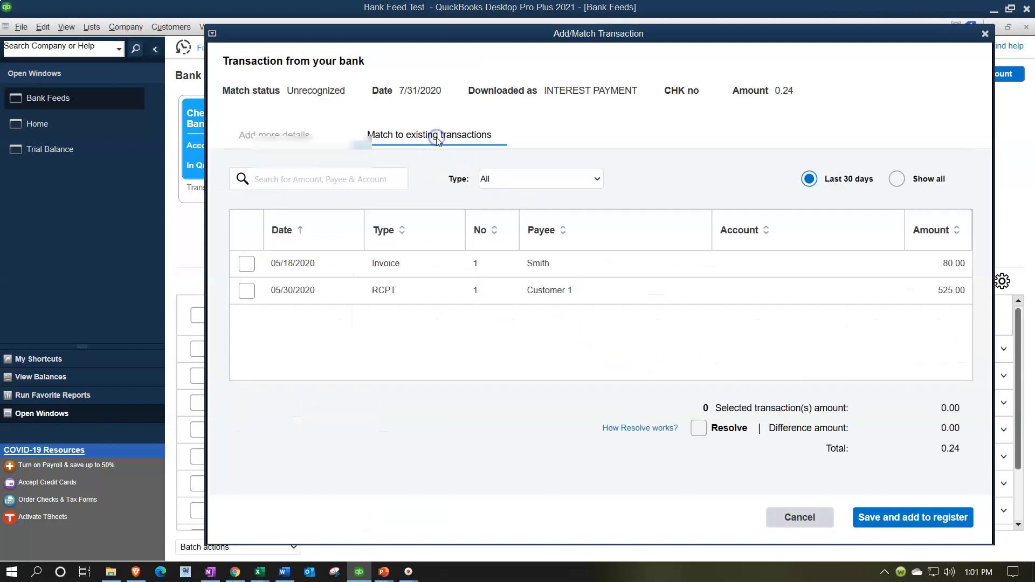
pyautogui.click(896, 179)
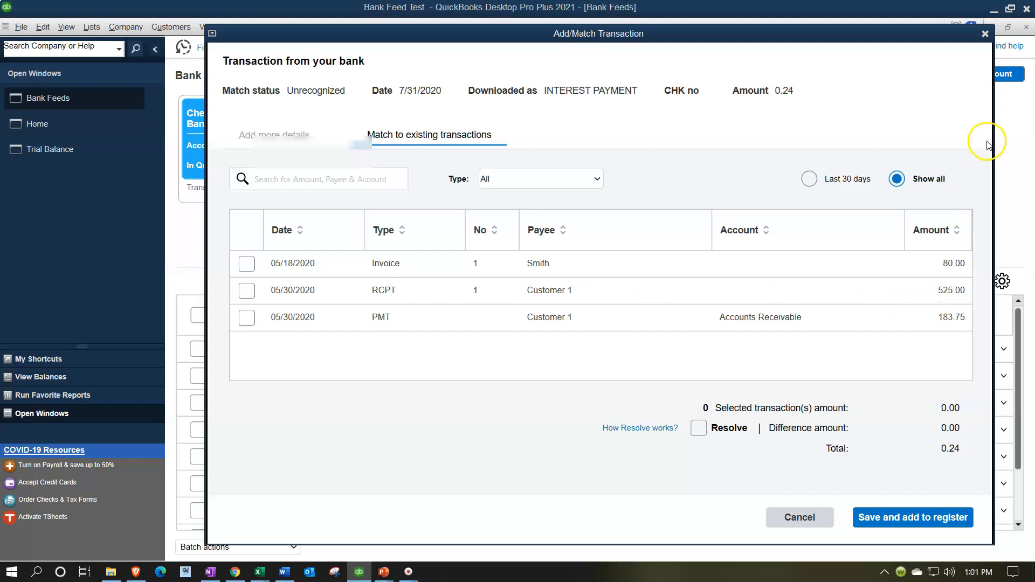
pyautogui.click(984, 34)
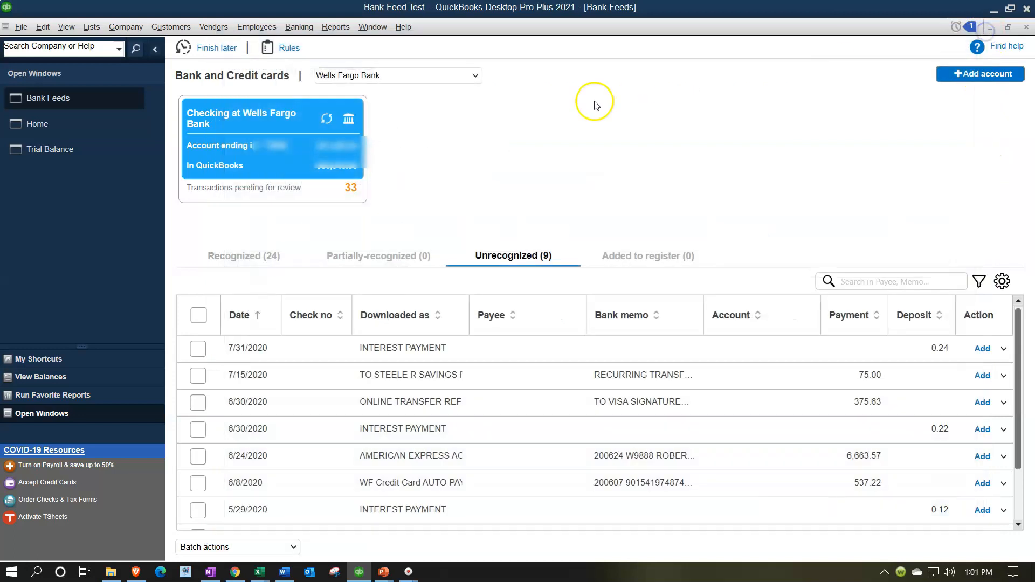
# - Reopen the Customer 1 sales receipt and inspect its deposit account choices, then close it
pyautogui.click(76, 132)
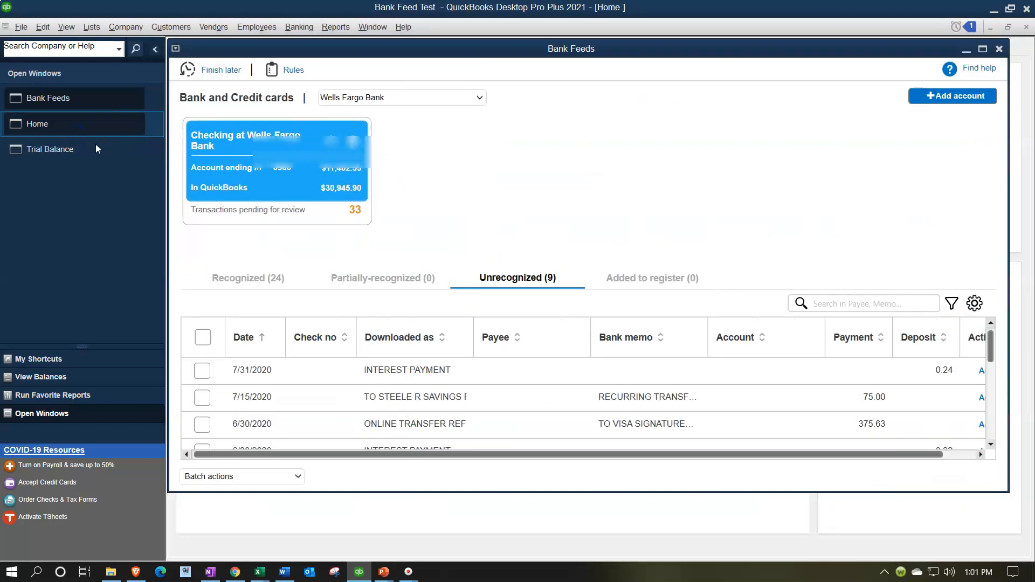
pyautogui.click(623, 248)
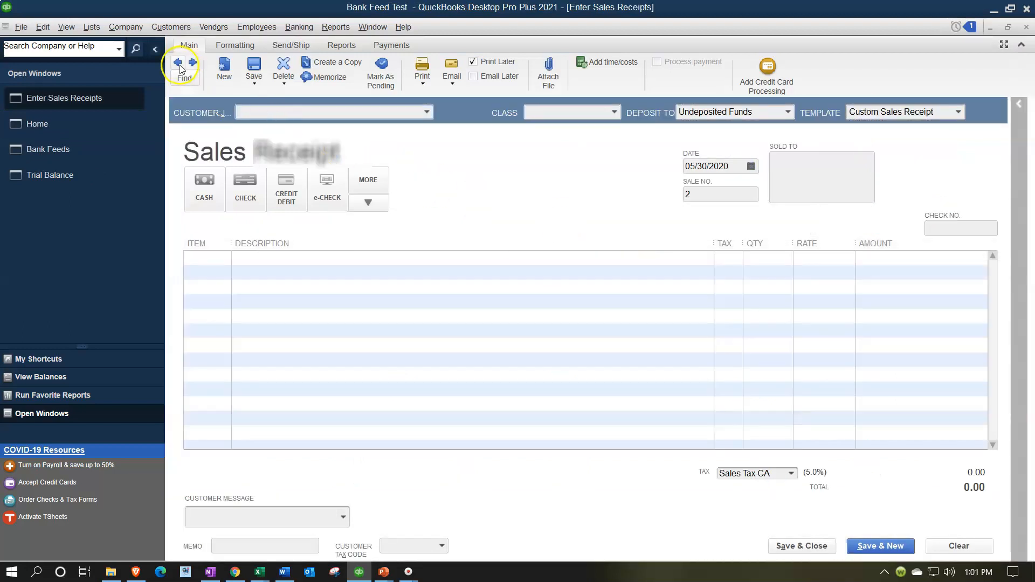
pyautogui.click(178, 63)
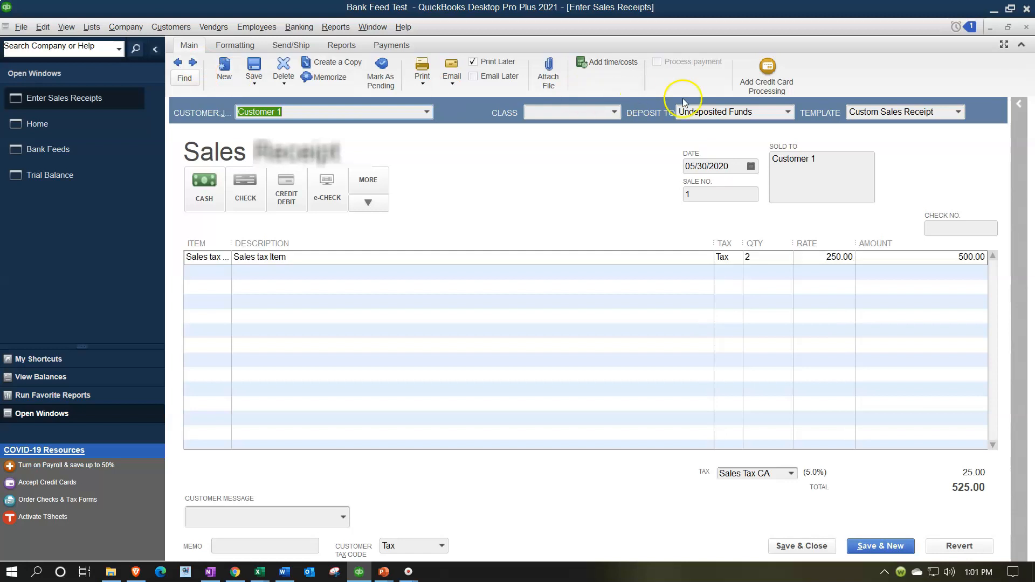
pyautogui.click(788, 112)
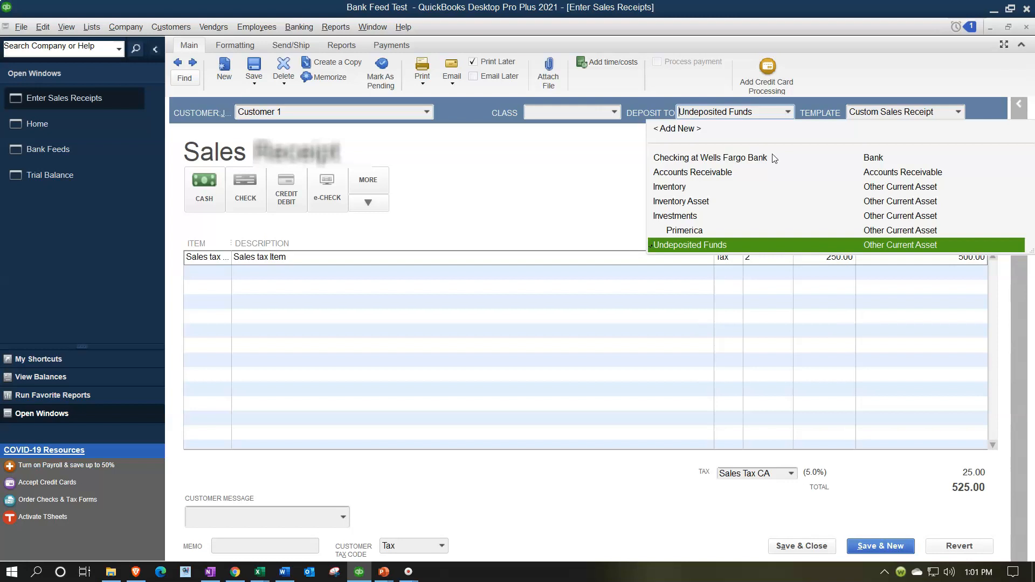
pyautogui.click(561, 189)
pyautogui.click(1025, 29)
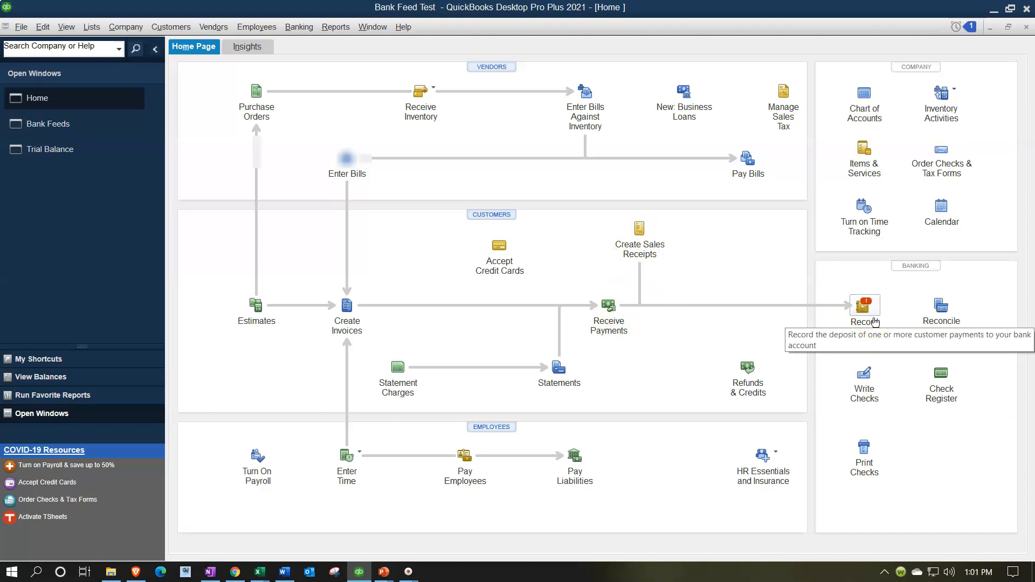
# - Record a deposit of the Customer 1 cash payment into Checking at Wells Fargo Bank, saving it and accepting the past-transaction warning
pyautogui.click(863, 307)
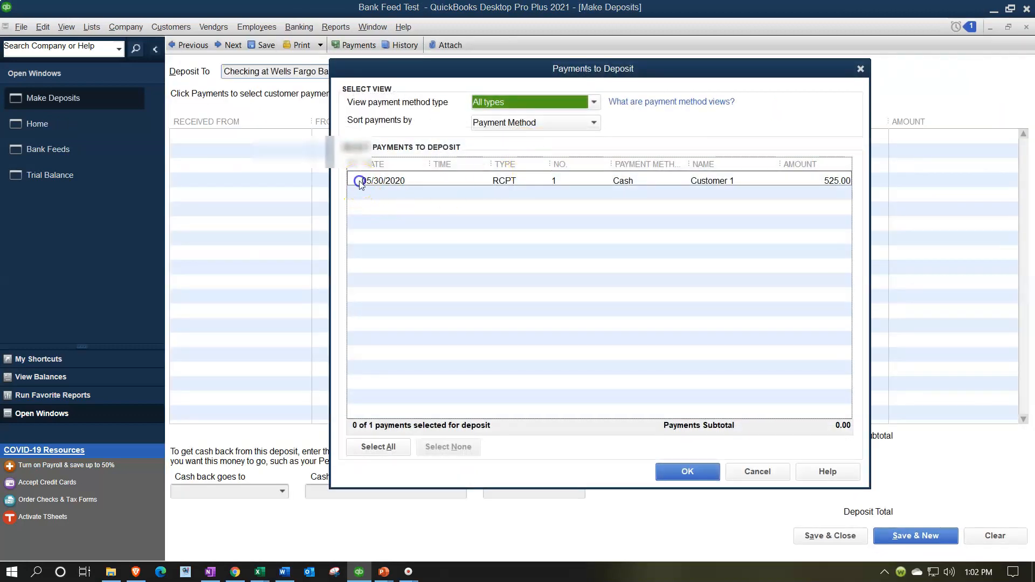
pyautogui.click(358, 181)
pyautogui.click(683, 472)
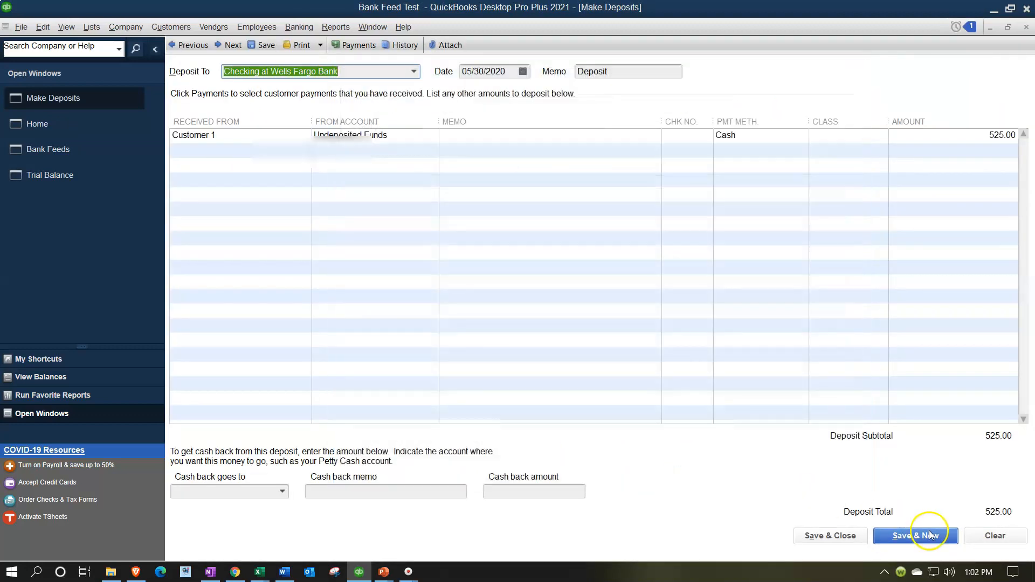
pyautogui.click(830, 535)
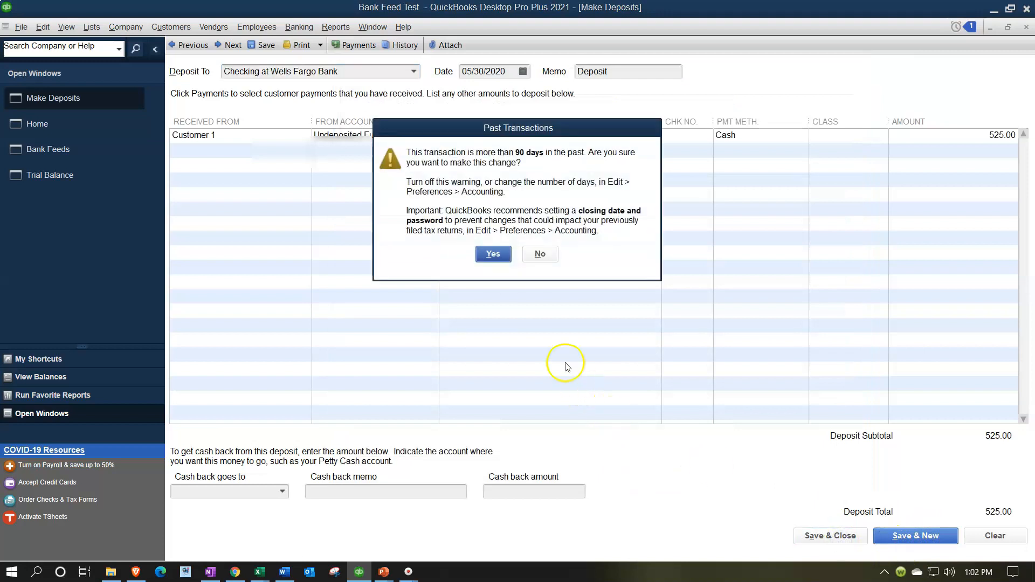
pyautogui.click(493, 254)
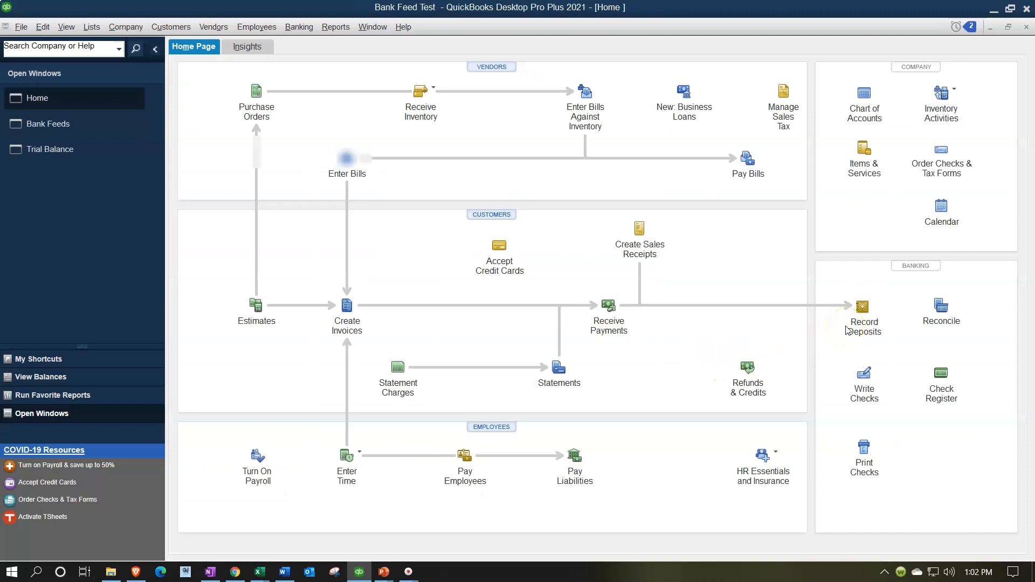
# - Review the Trial Balance's Checking at Wells Fargo Bank balance after the deposit
pyautogui.click(81, 149)
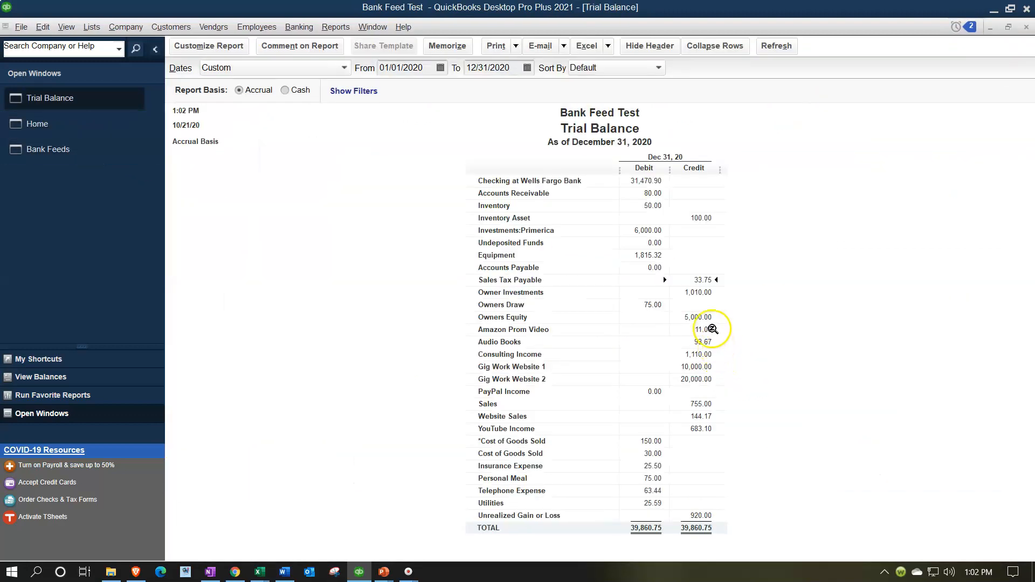
pyautogui.click(656, 182)
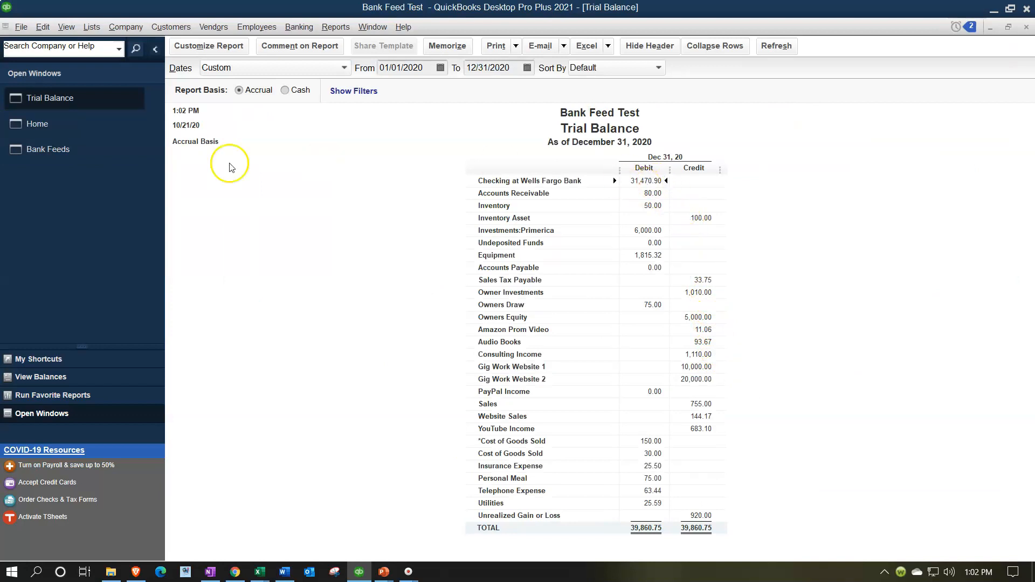
pyautogui.click(98, 148)
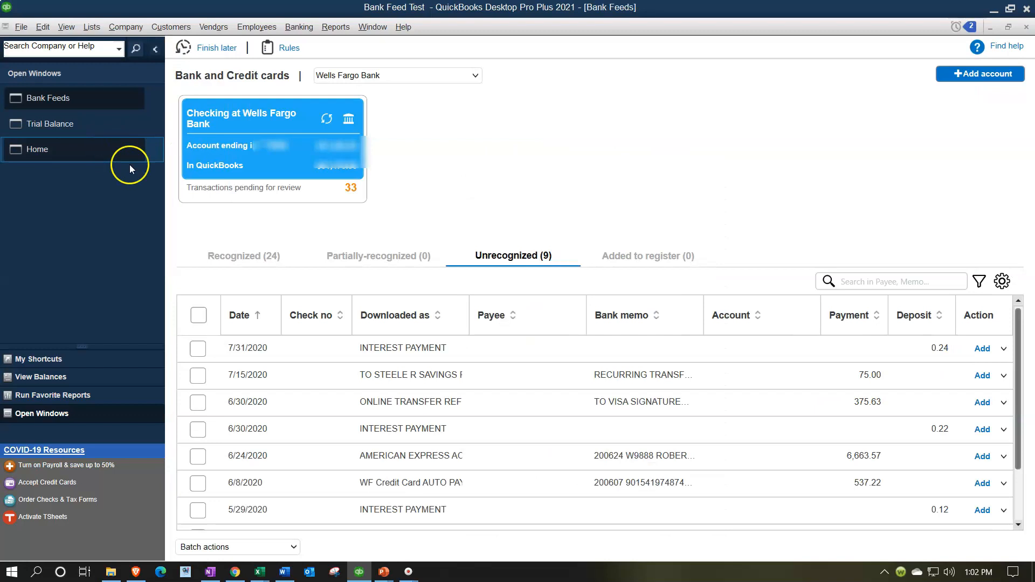
# - Check existing-transaction matches for the 7/31/2020 interest payment in the bank feed, showing all transactions, then close the dialog
pyautogui.click(983, 355)
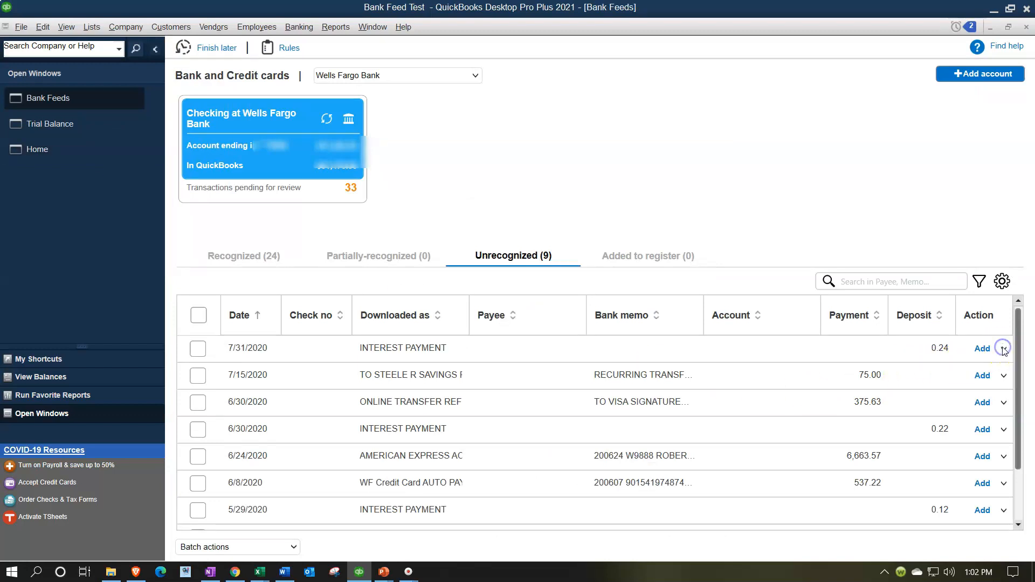
pyautogui.click(1004, 351)
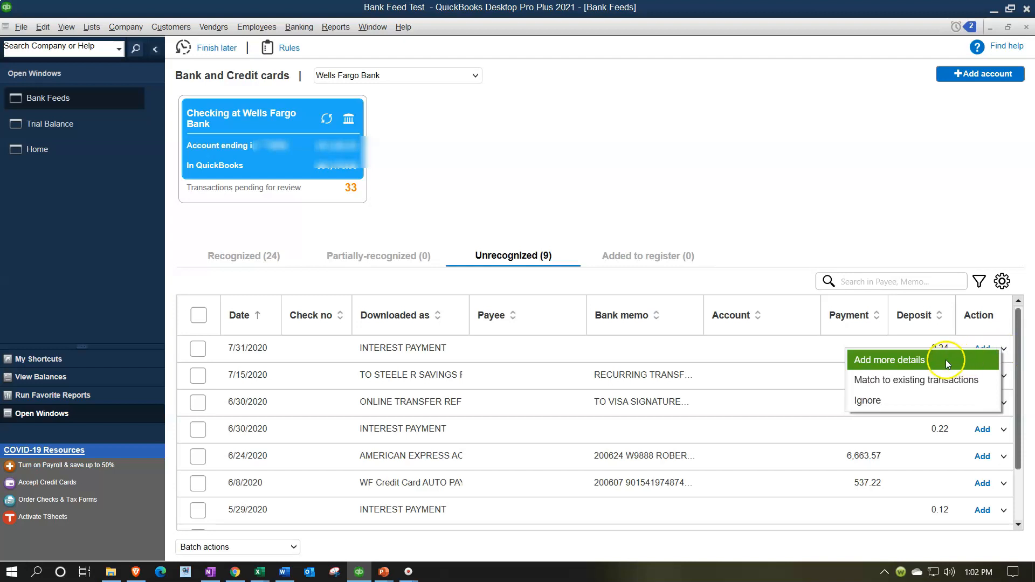
pyautogui.click(945, 360)
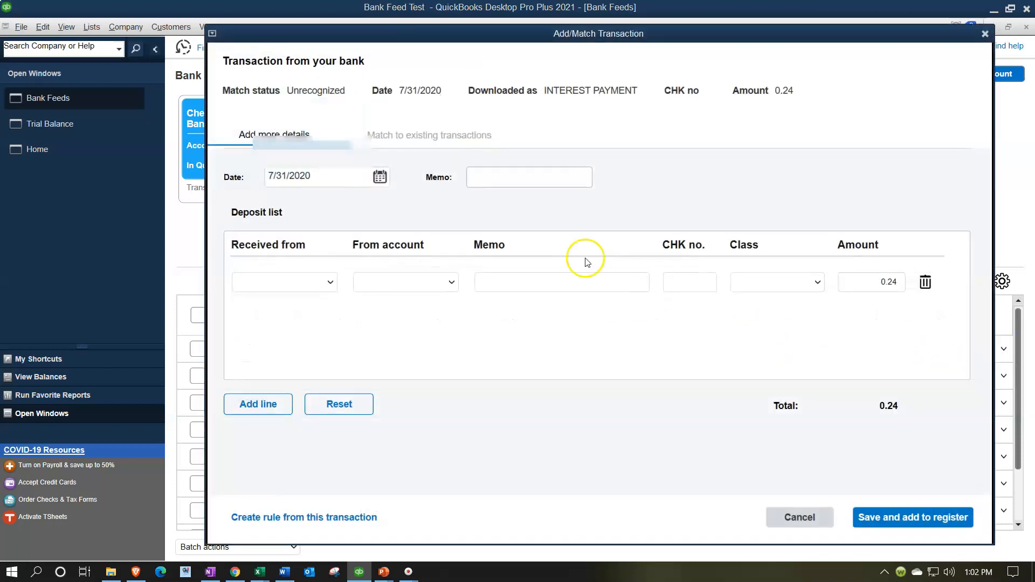
pyautogui.click(455, 139)
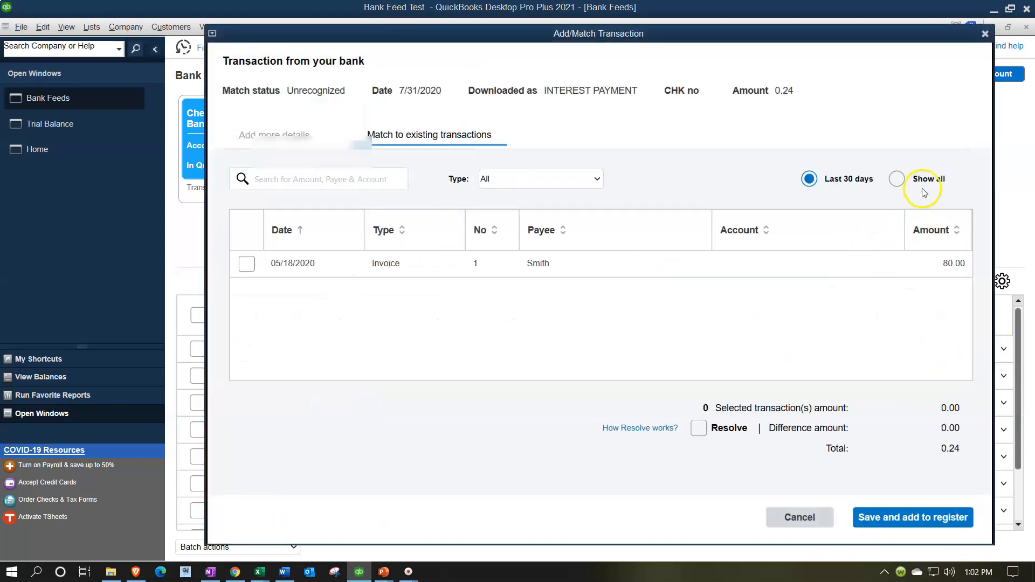
pyautogui.click(897, 180)
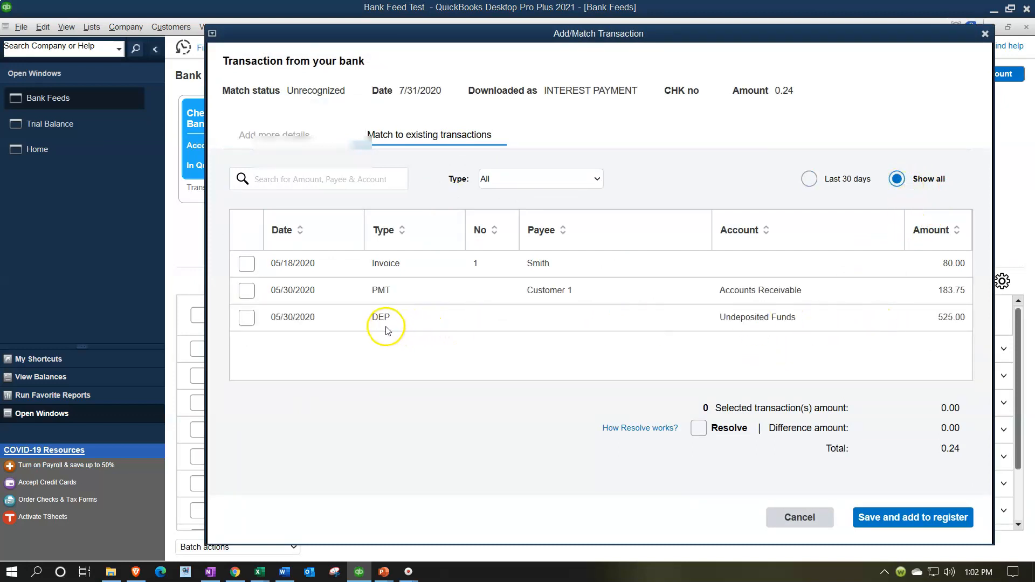
pyautogui.click(984, 34)
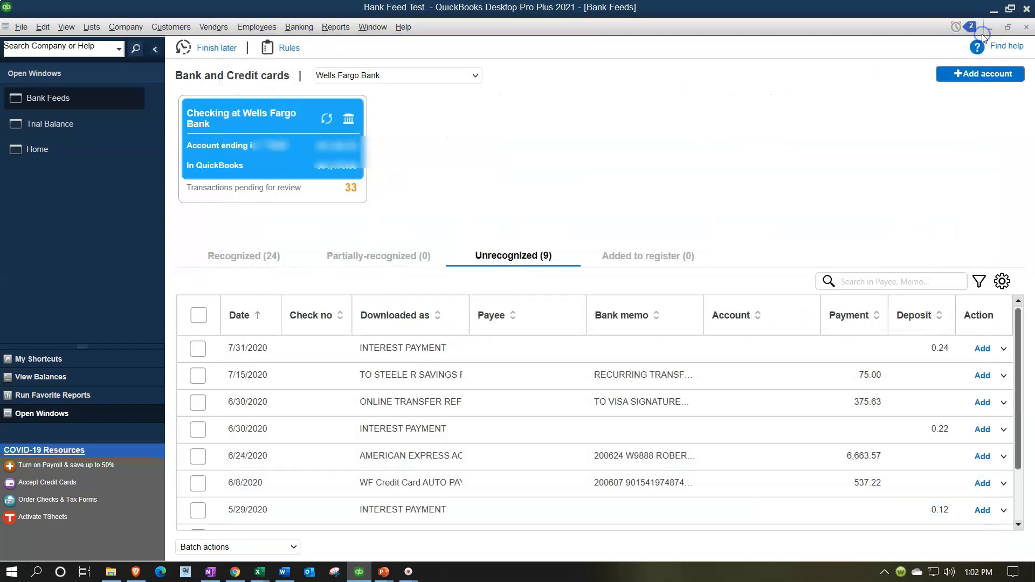
# - Review the Trial Balance's Sales Tax Payable, drill into the Sales transactions and open the Customer 1 invoice
pyautogui.click(58, 125)
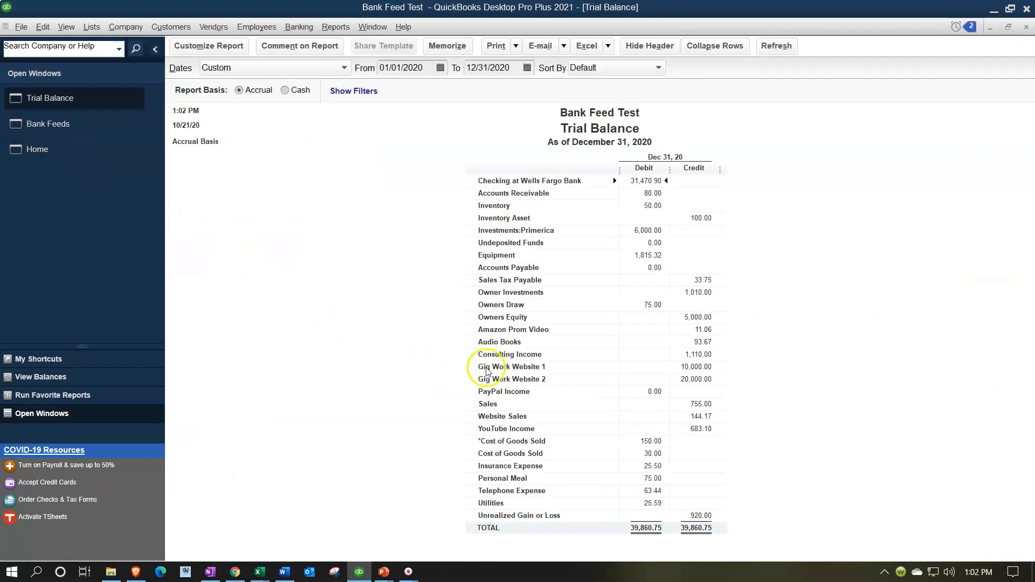
pyautogui.click(695, 280)
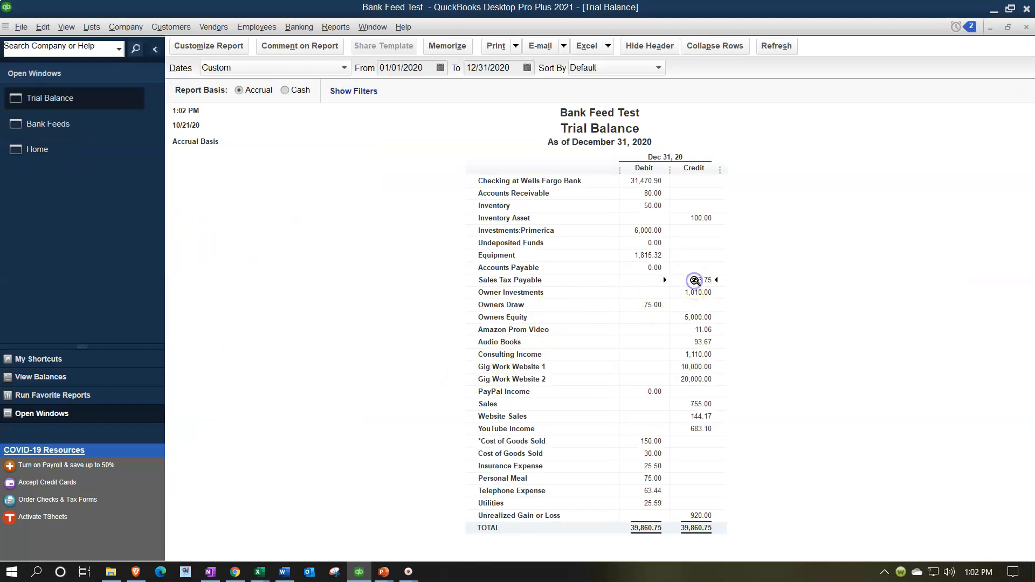
pyautogui.click(65, 152)
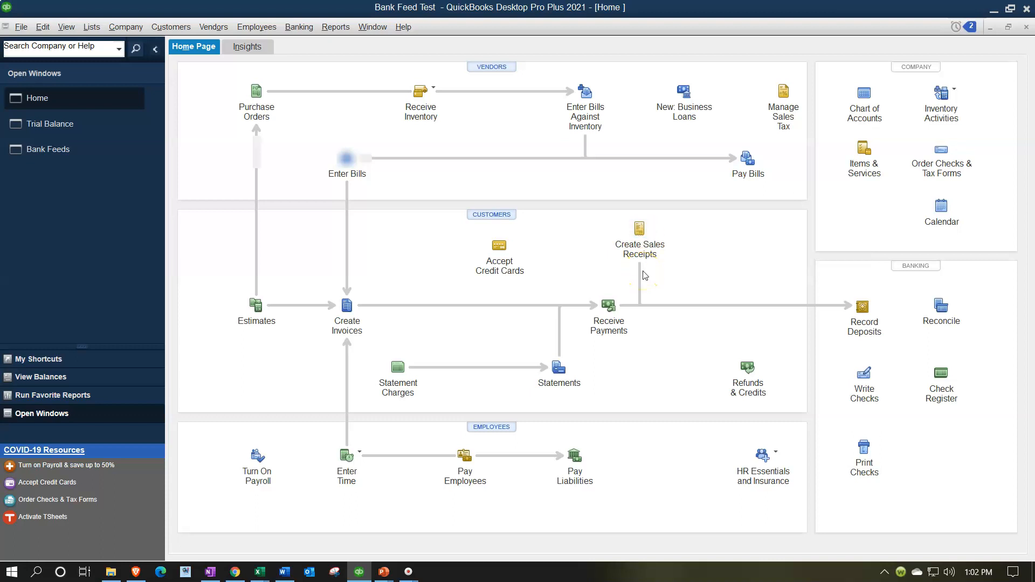
pyautogui.click(65, 153)
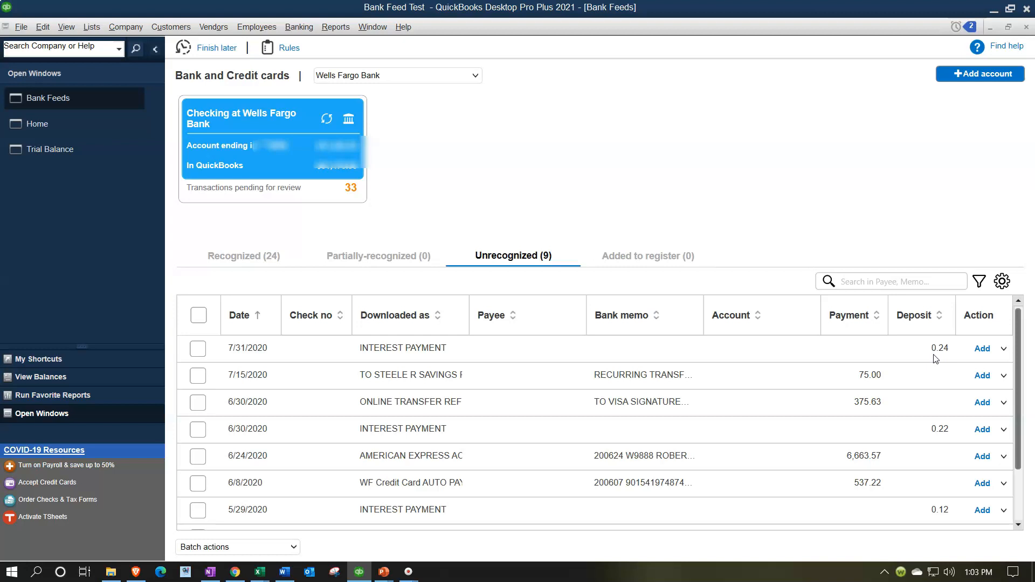
pyautogui.click(96, 150)
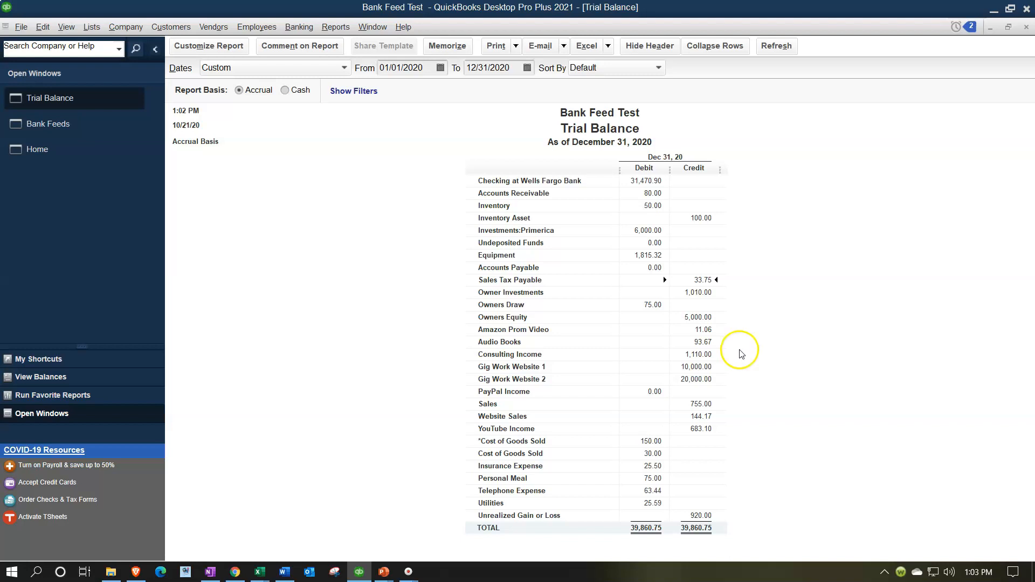
pyautogui.doubleClick(697, 404)
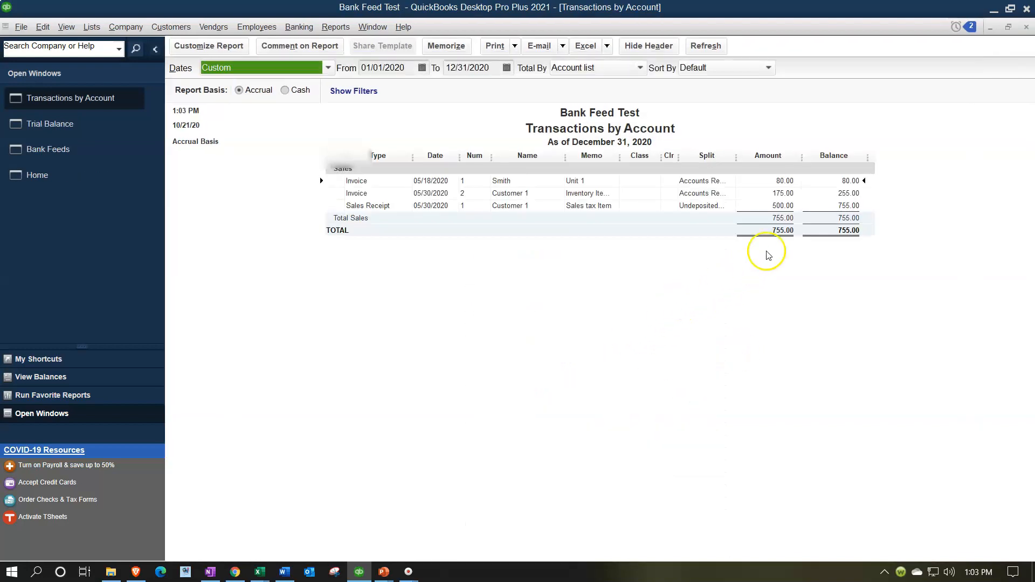
pyautogui.doubleClick(777, 193)
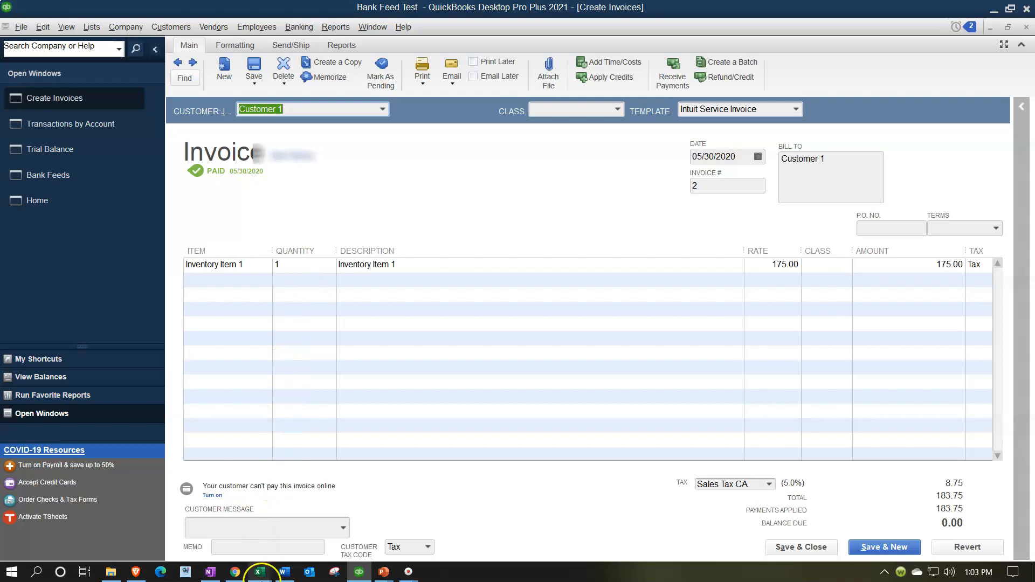
# - Switch to Excel and enter labels Sales and Sales tax with values 175 and 0.05 in a blank workbook
pyautogui.click(260, 572)
pyautogui.click(253, 532)
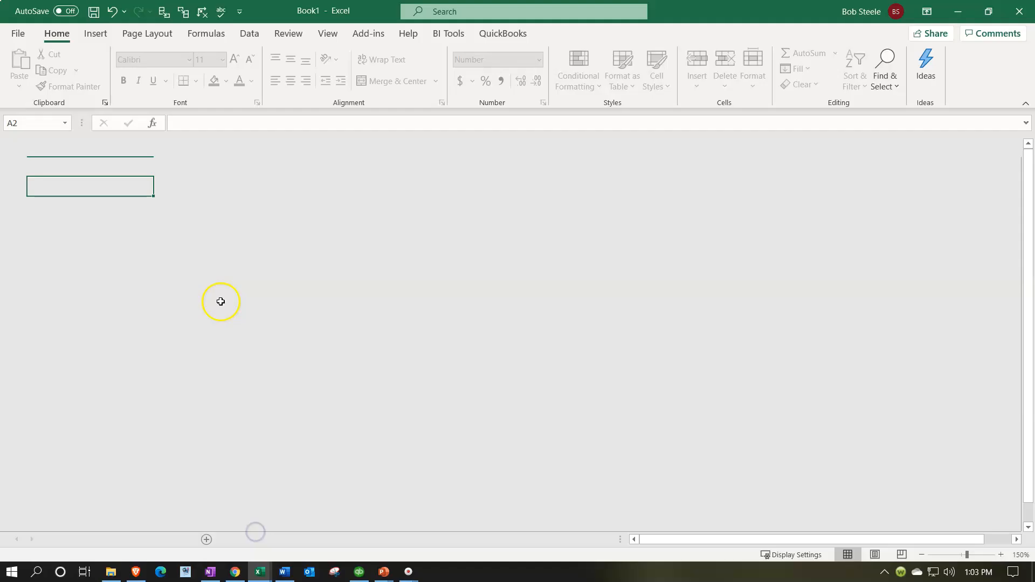
pyautogui.click(110, 168)
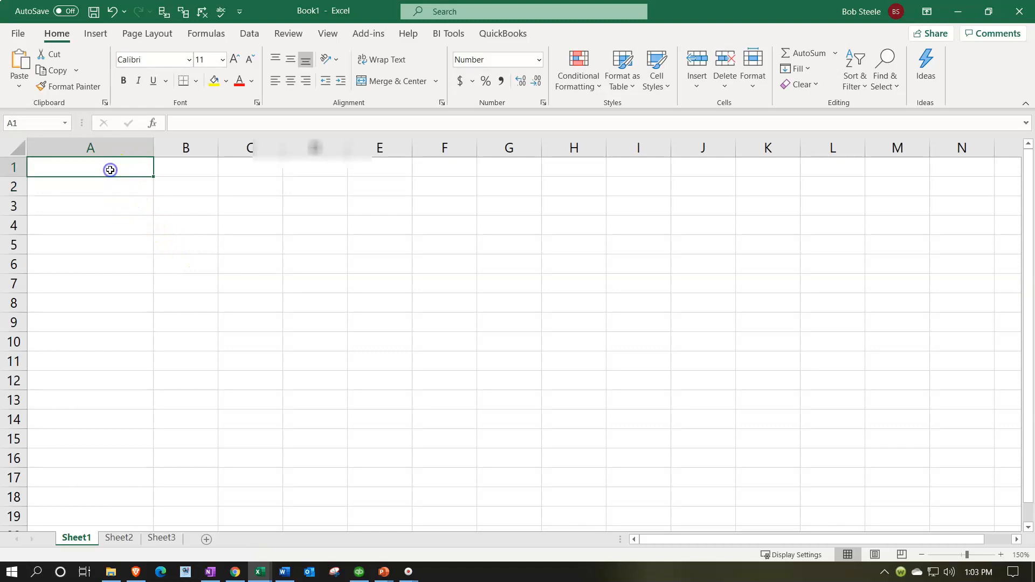
pyautogui.write('Sales')
pyautogui.press('Tab')
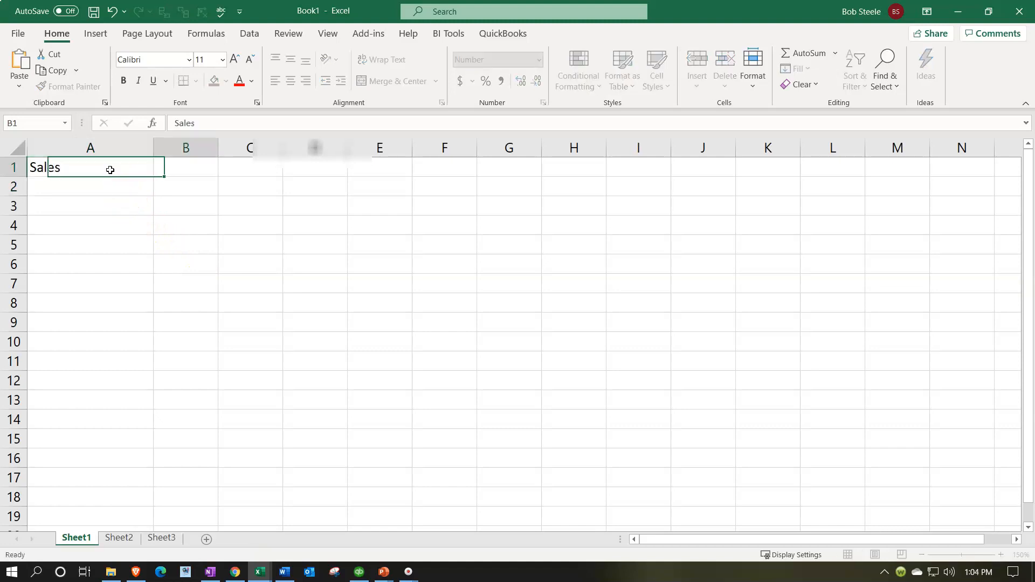
pyautogui.write('175')
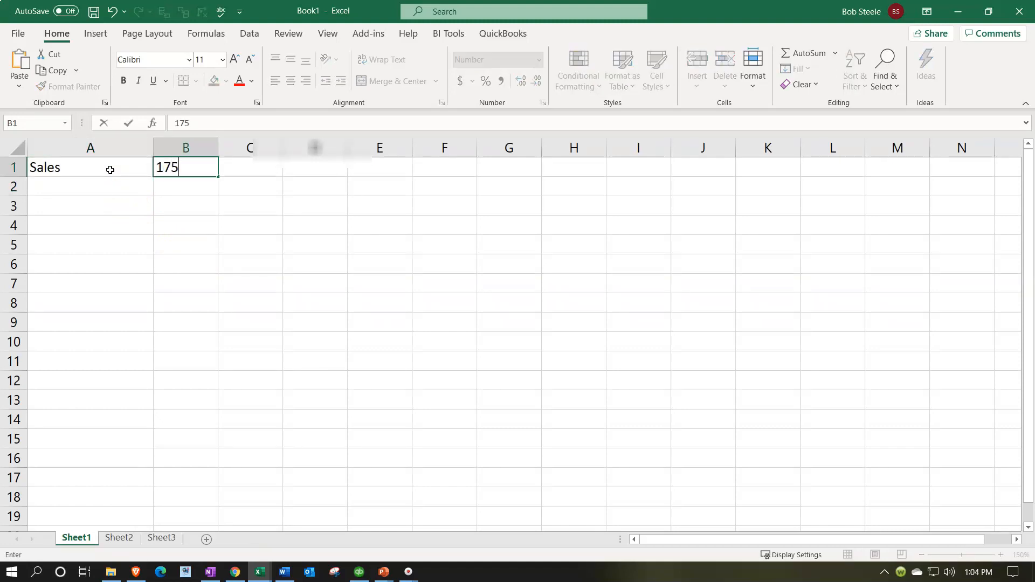
pyautogui.press('Return')
pyautogui.write('Sales')
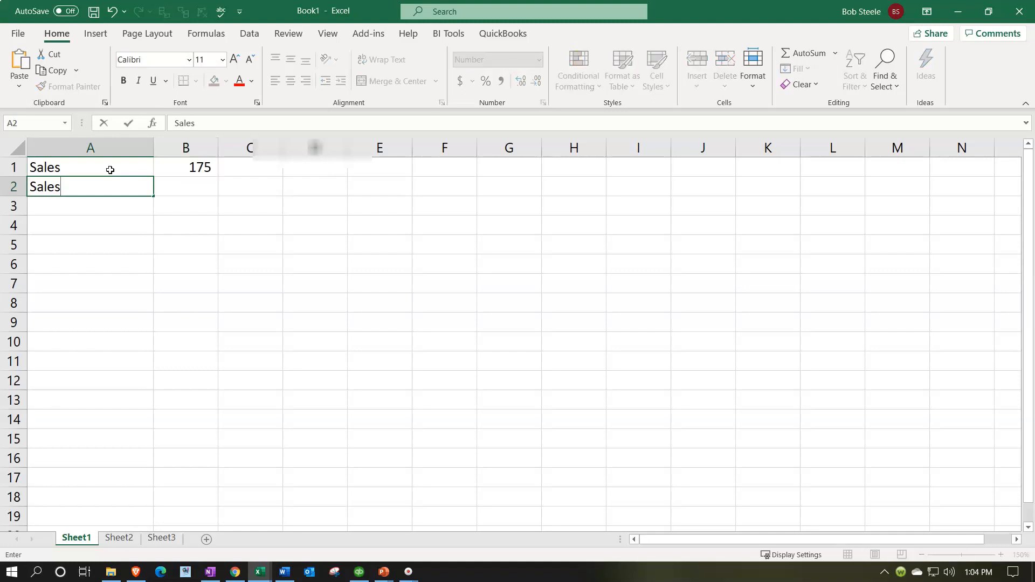
pyautogui.write(' tax')
pyautogui.press('Tab')
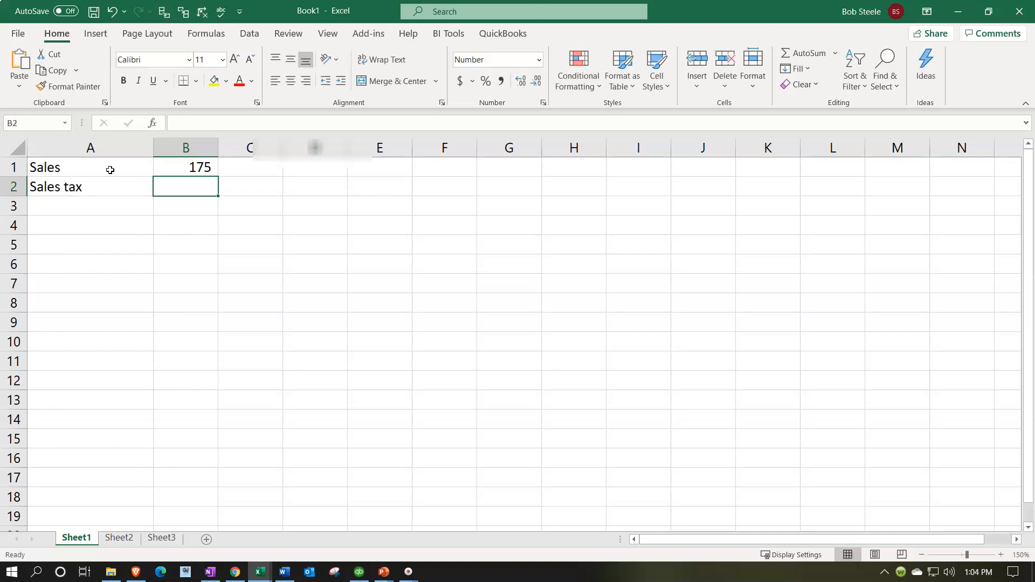
pyautogui.write('0')
pyautogui.press('Return')
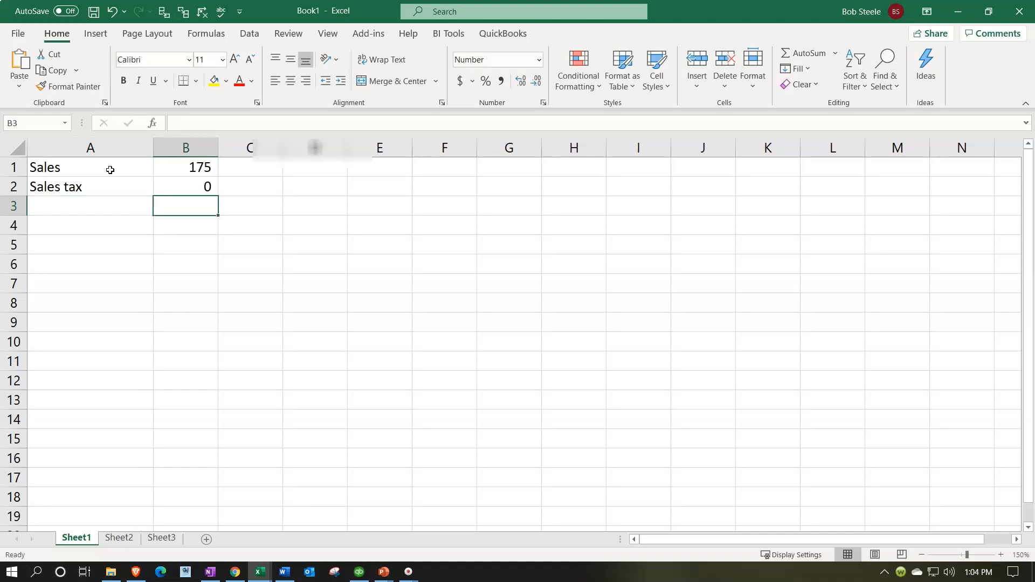
# - Format the sales tax rate cell as a percentage
pyautogui.click(204, 184)
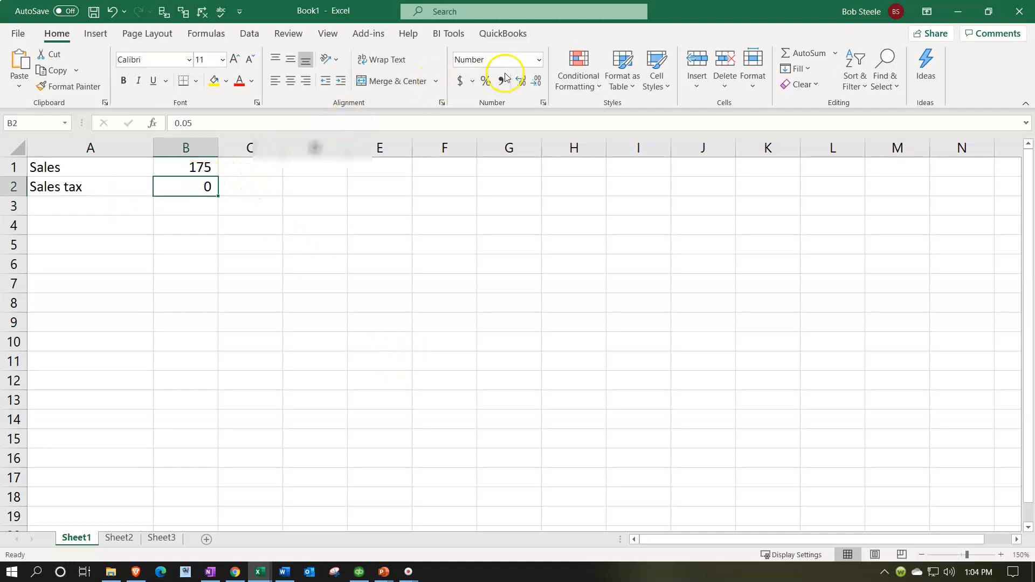
pyautogui.click(485, 81)
pyautogui.press('Return')
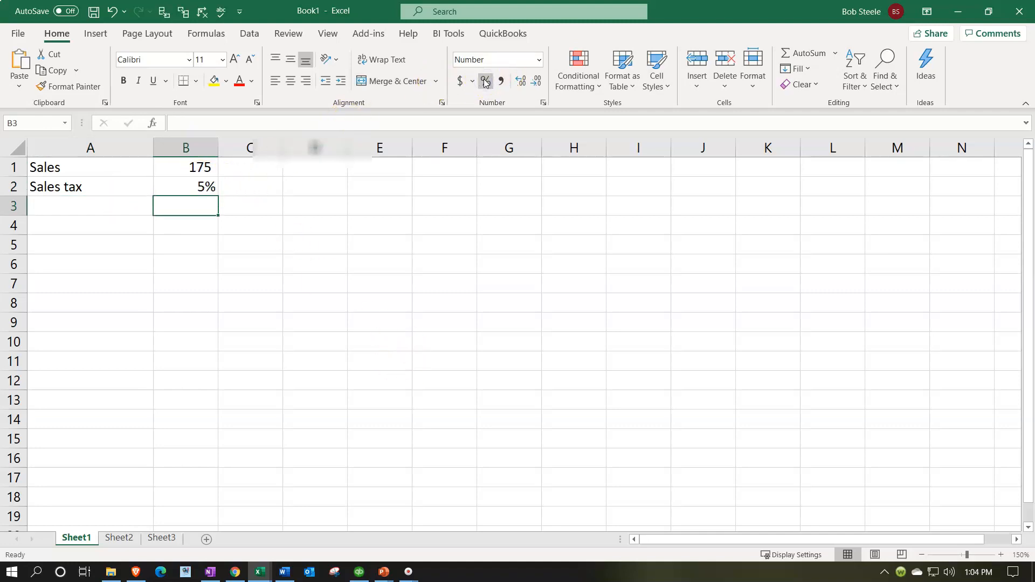
# - Calculate the sales tax amount in B3 with the formula =B1*B2 and adjust its decimal places
pyautogui.write('=')
pyautogui.press('Up')
pyautogui.press('Up')
pyautogui.write('*')
pyautogui.press('Up')
pyautogui.press('Return')
pyautogui.press('Up')
pyautogui.click(521, 80)
pyautogui.click(520, 81)
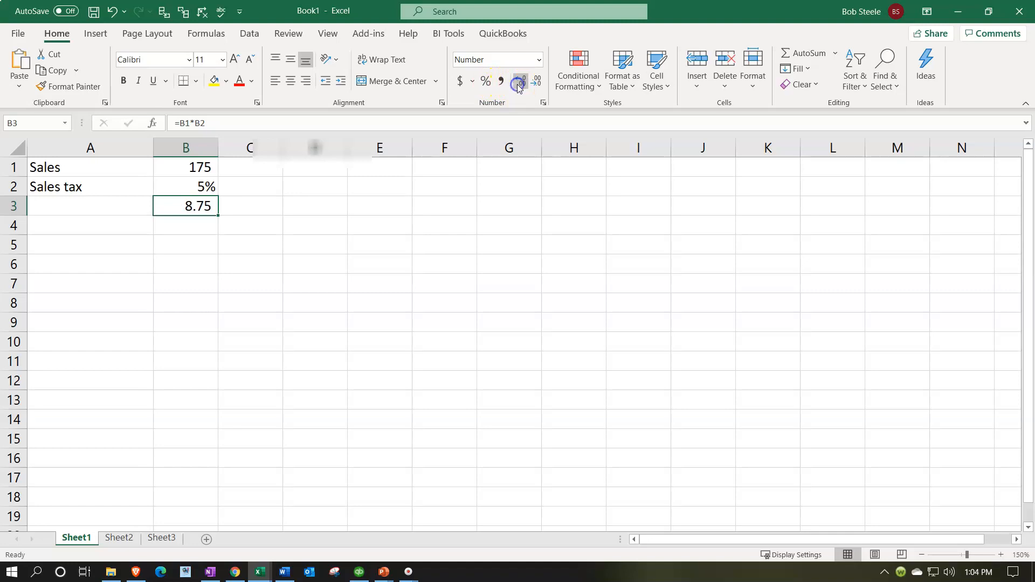
# - Label row 3 as Sales tax and add a Price row computing +B1+B3
pyautogui.click(75, 207)
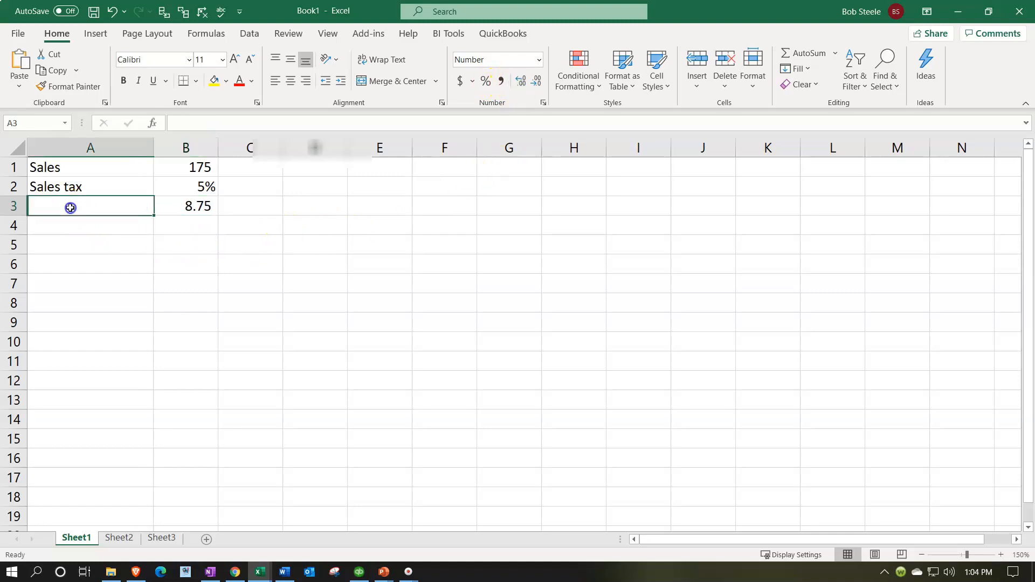
pyautogui.write('Sales tax')
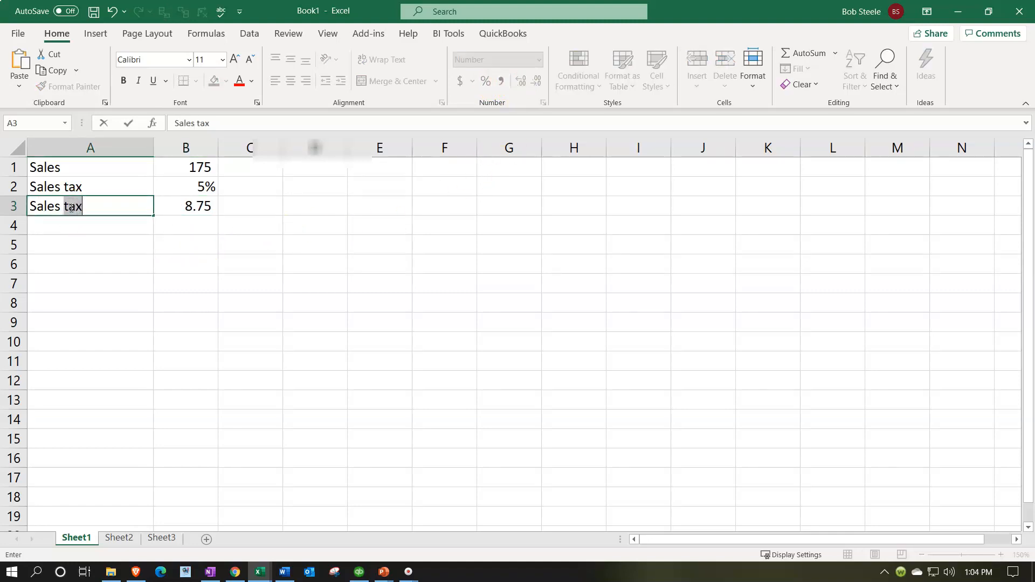
pyautogui.press('Return')
pyautogui.write('Price')
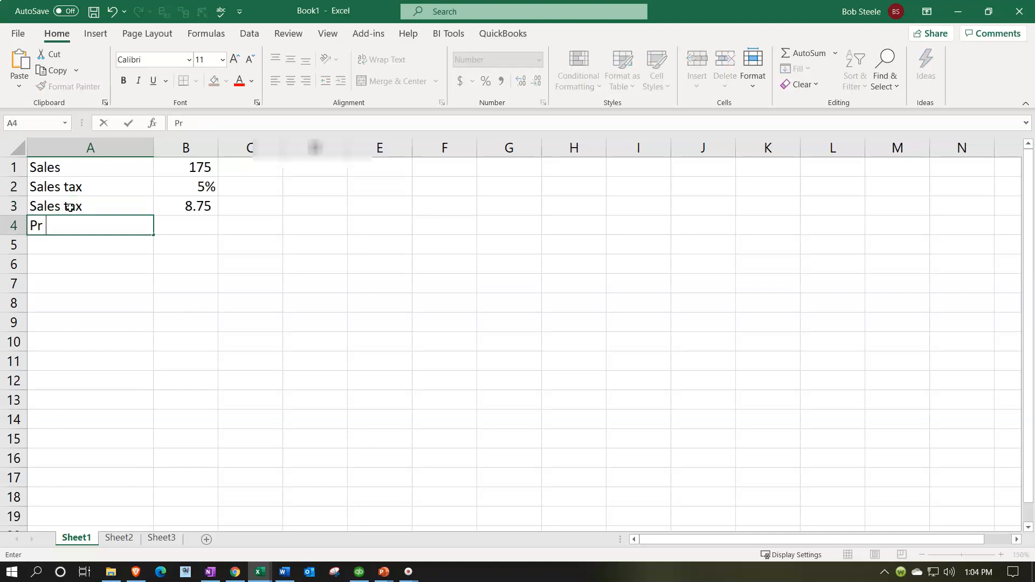
pyautogui.press('Tab')
pyautogui.write('+')
pyautogui.press('Up')
pyautogui.press('Up')
pyautogui.press('Up')
pyautogui.write('+')
pyautogui.press('Up')
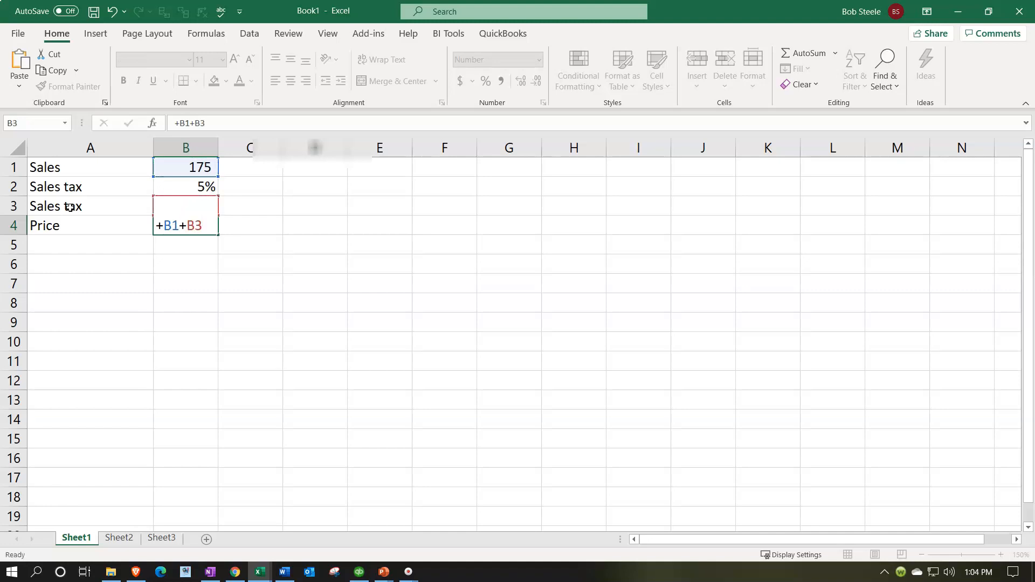
pyautogui.press('Return')
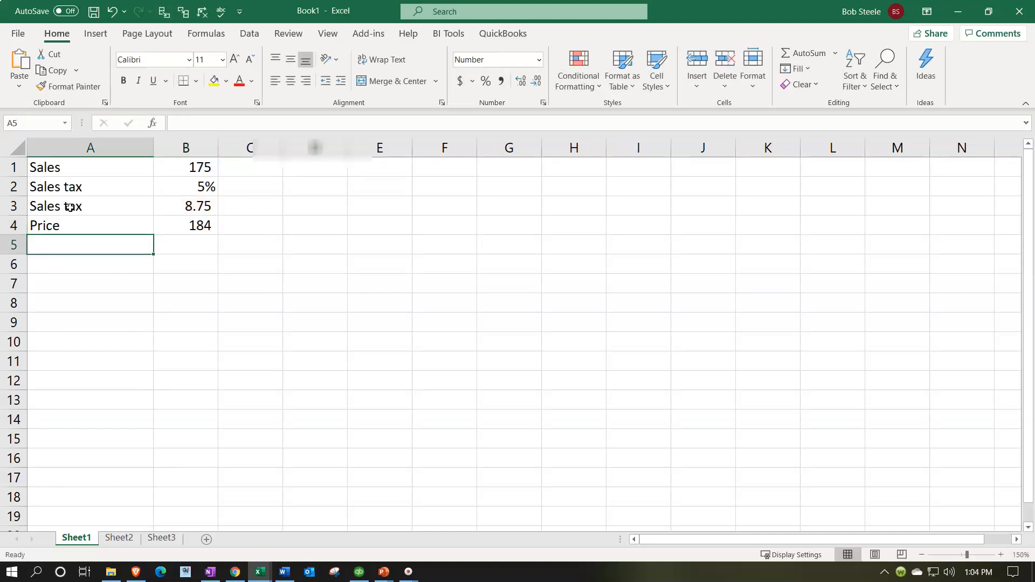
pyautogui.press('Down')
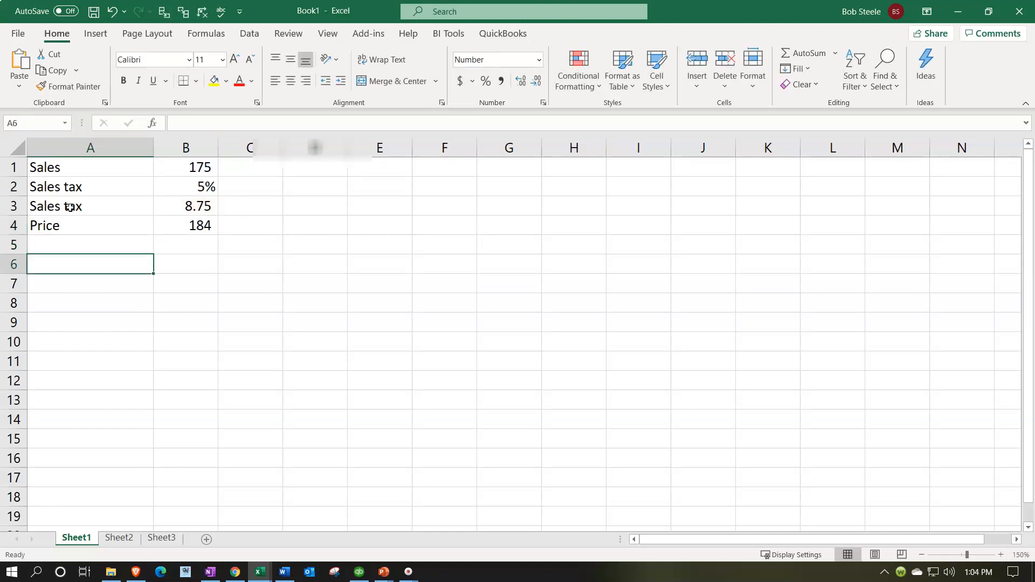
# - Add a Sales label in D1 and a formula in E1 referencing the sales amount in B1
pyautogui.press('Right')
pyautogui.press('Right')
pyautogui.press('Right')
pyautogui.press('Right')
pyautogui.press('Up')
pyautogui.press('Up')
pyautogui.press('Up')
pyautogui.press('Up')
pyautogui.press('Up')
pyautogui.press('Left')
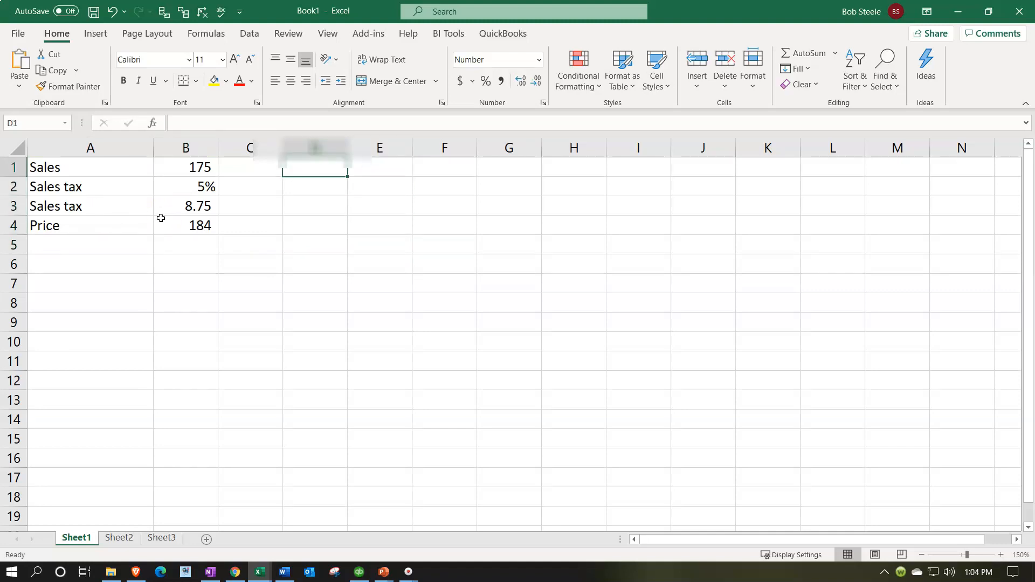
pyautogui.write('Sales')
pyautogui.press('Right')
pyautogui.write('+')
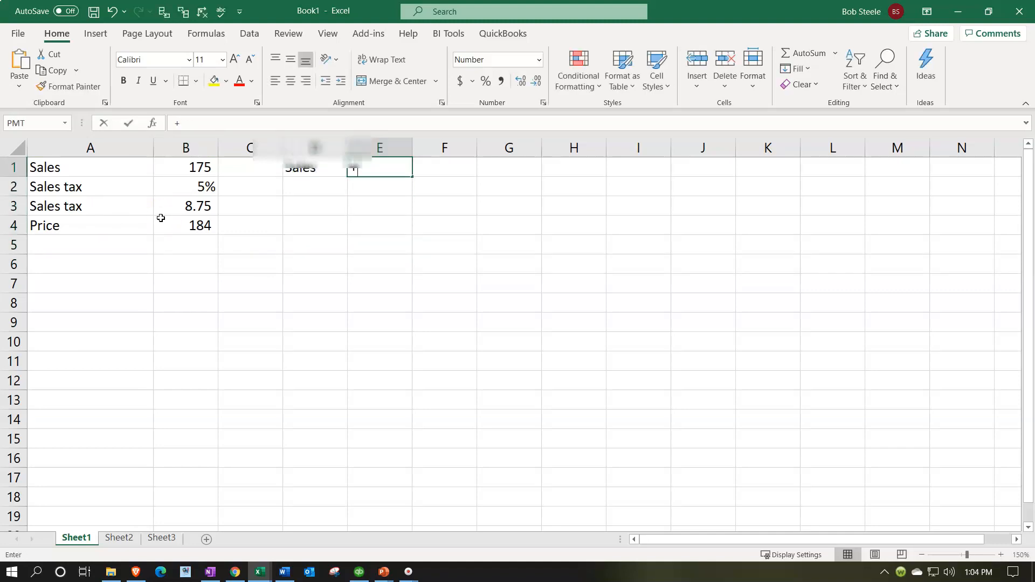
pyautogui.press('Left')
pyautogui.press('Left')
pyautogui.press('Left')
pyautogui.press('Return')
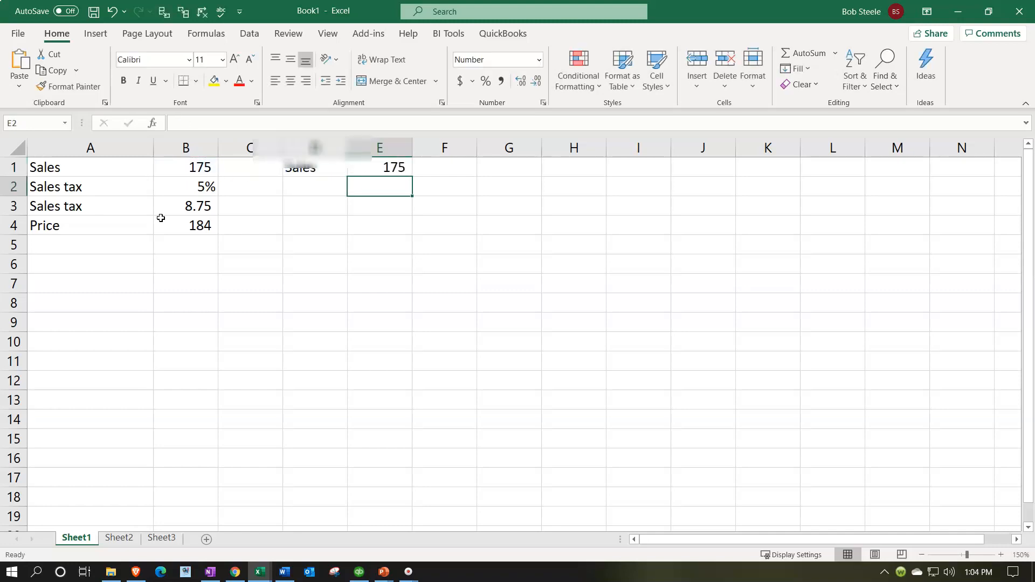
# - Enter 1.05 in E2 and format it as a percentage
pyautogui.write('1.05')
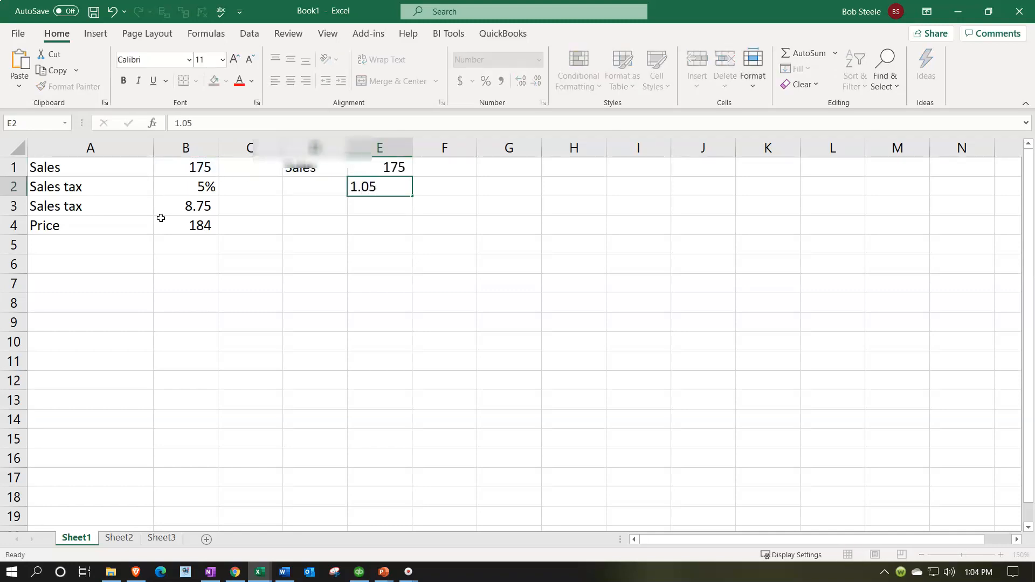
pyautogui.hotkey('ctrl', 'Return')
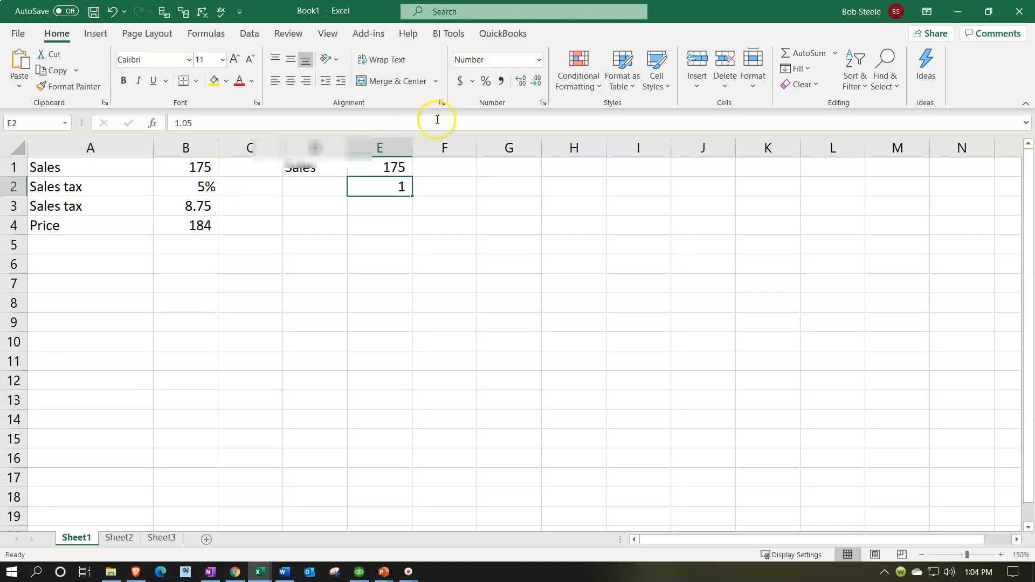
pyautogui.click(486, 80)
pyautogui.press('Left')
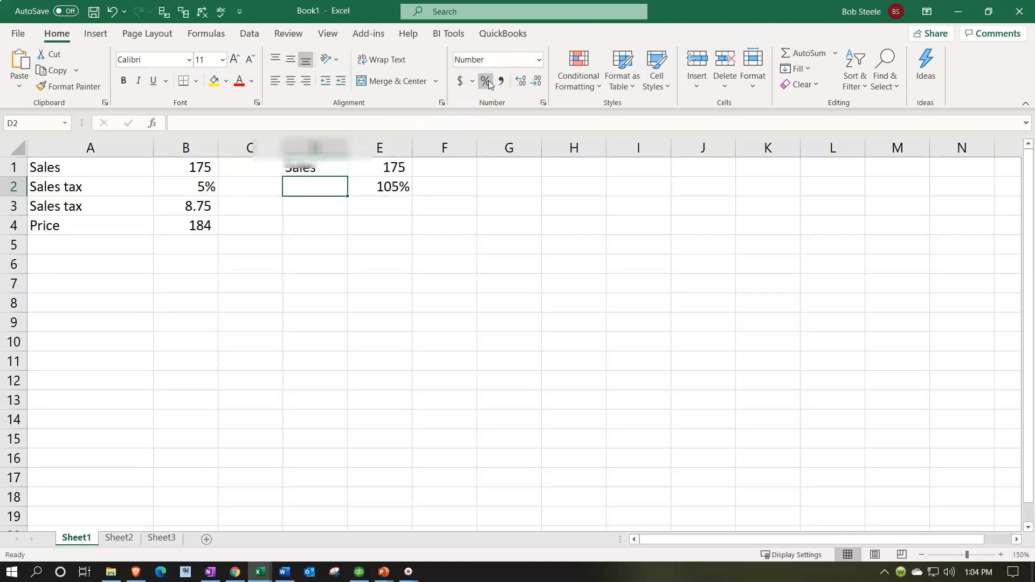
# - Label D3 as Price and compute E3 with the formula =+E1*E2
pyautogui.press('Down')
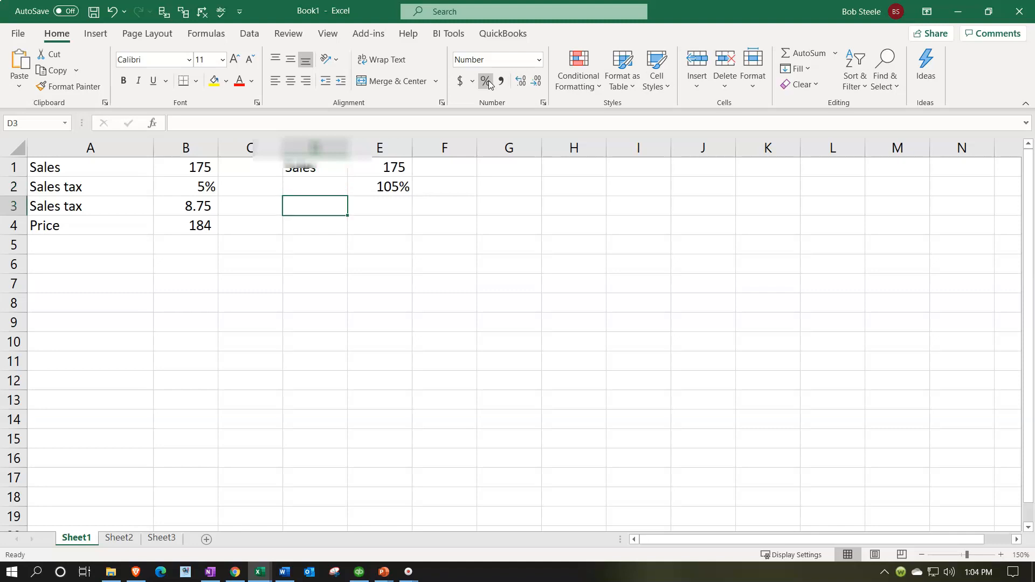
pyautogui.write('Price')
pyautogui.press('Tab')
pyautogui.write('+')
pyautogui.press('Up')
pyautogui.press('Up')
pyautogui.write('*')
pyautogui.press('Up')
pyautogui.press('Return')
pyautogui.press('Right')
pyautogui.press('Up')
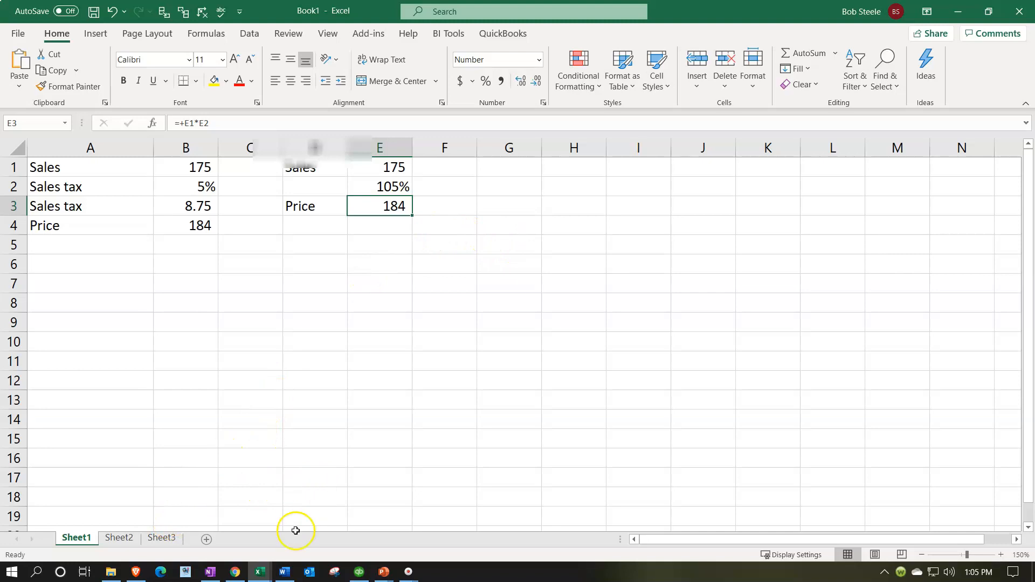
# - Switch back to QuickBooks and open the Bank Feeds window, then the Trial Balance window
pyautogui.click(358, 572)
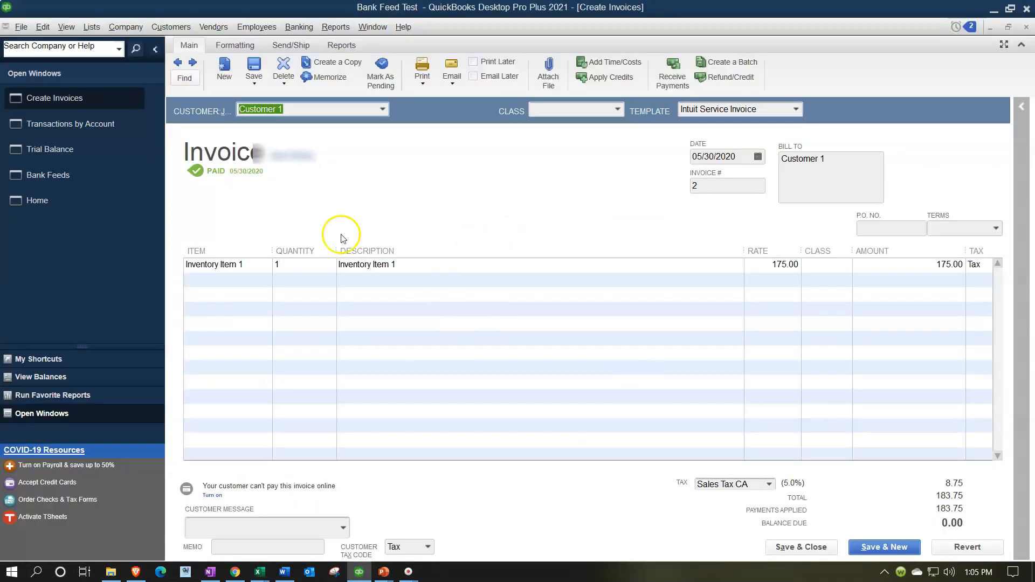
pyautogui.click(86, 175)
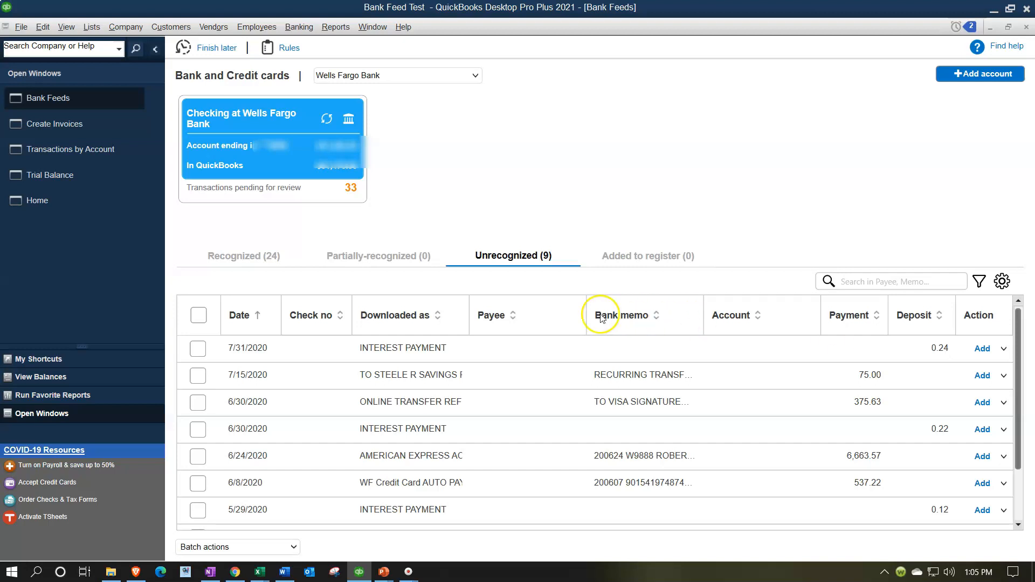
pyautogui.click(79, 181)
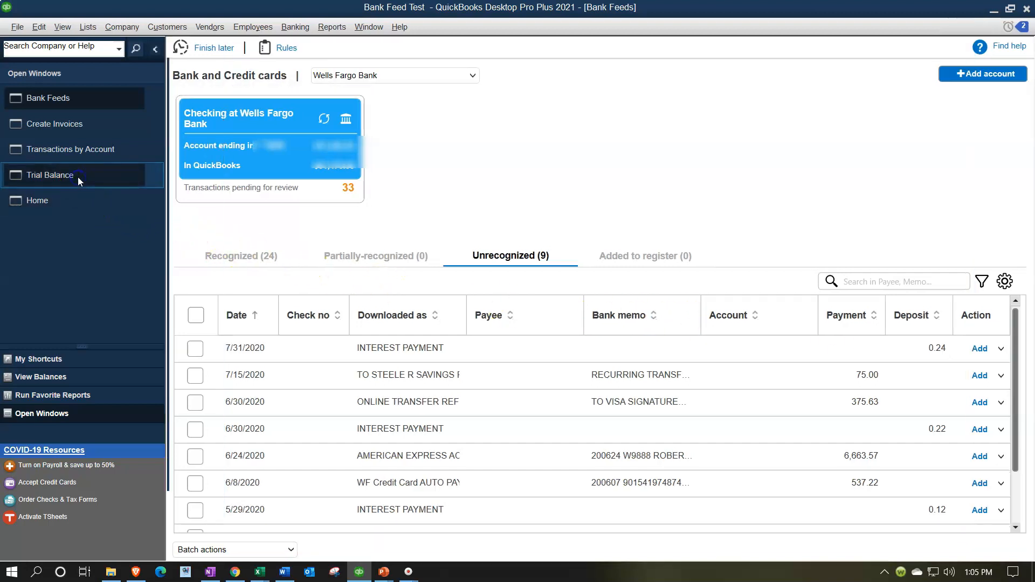
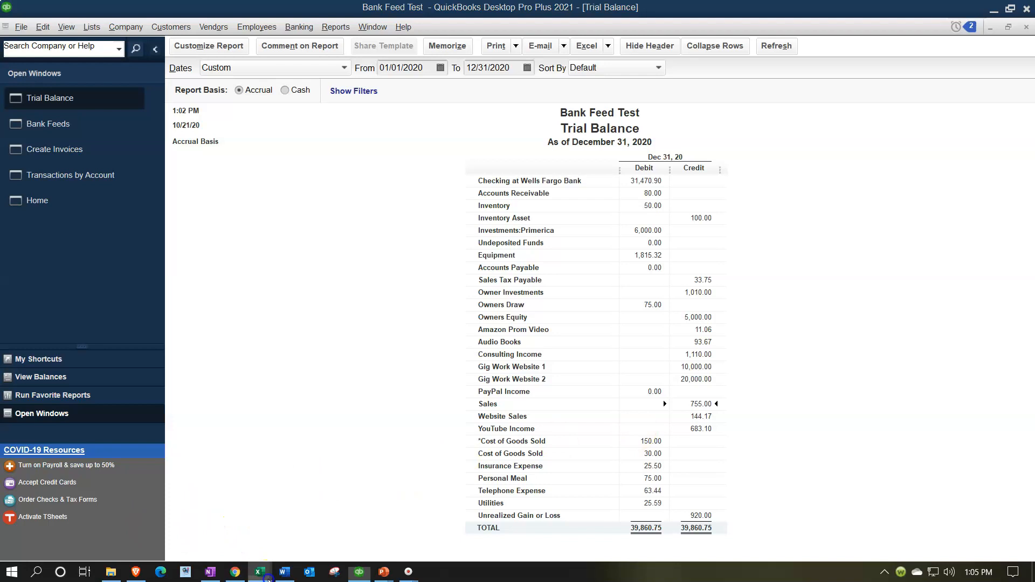
# - Switch to Excel and enter 755 in cell H1
pyautogui.moveTo(259, 571)
pyautogui.click(307, 520)
pyautogui.click(577, 171)
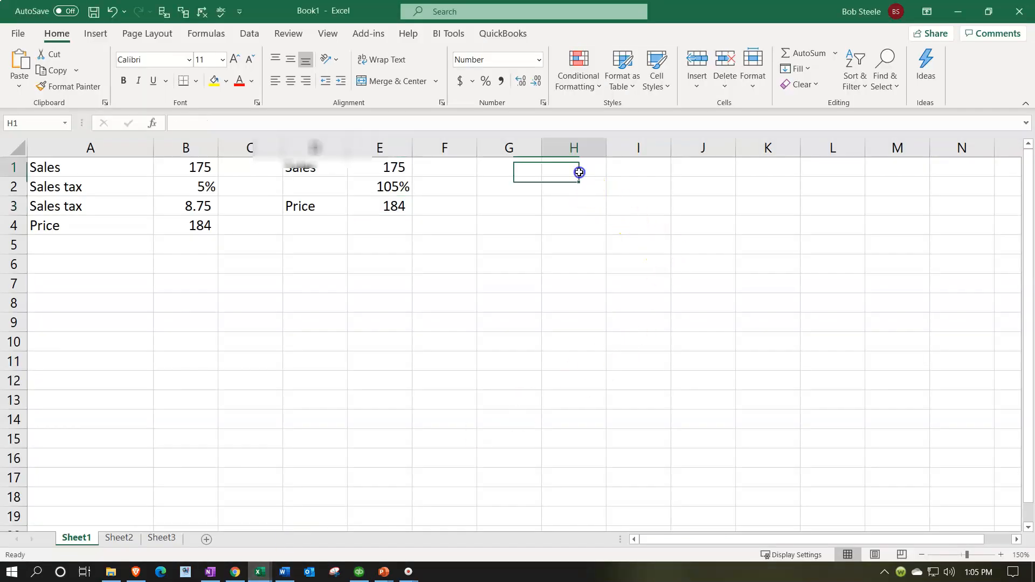
pyautogui.write('755')
pyautogui.press('Return')
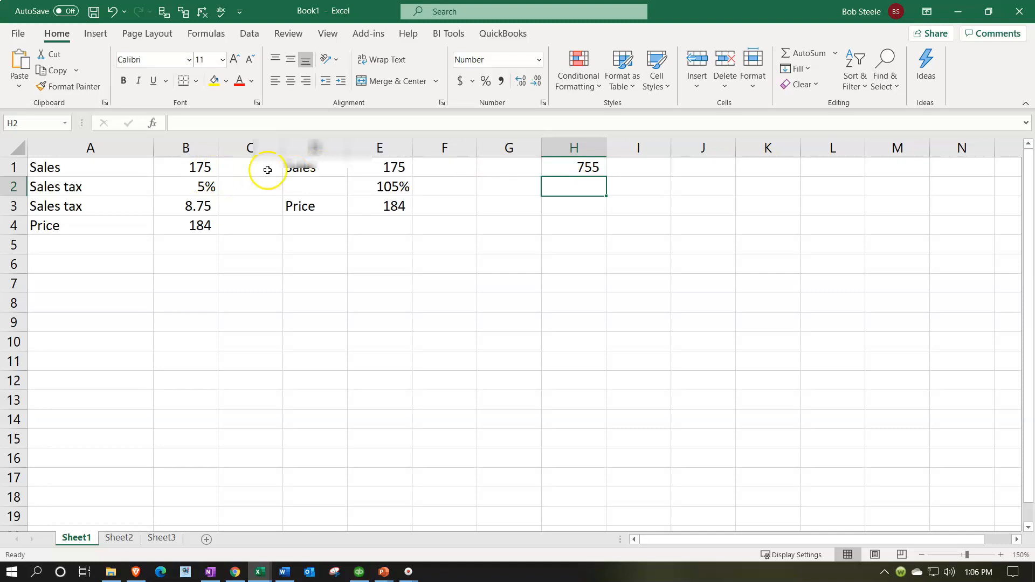
# - Move the 755 value from H1 down to H6
pyautogui.moveTo(362, 171); pyautogui.dragTo(370, 205)
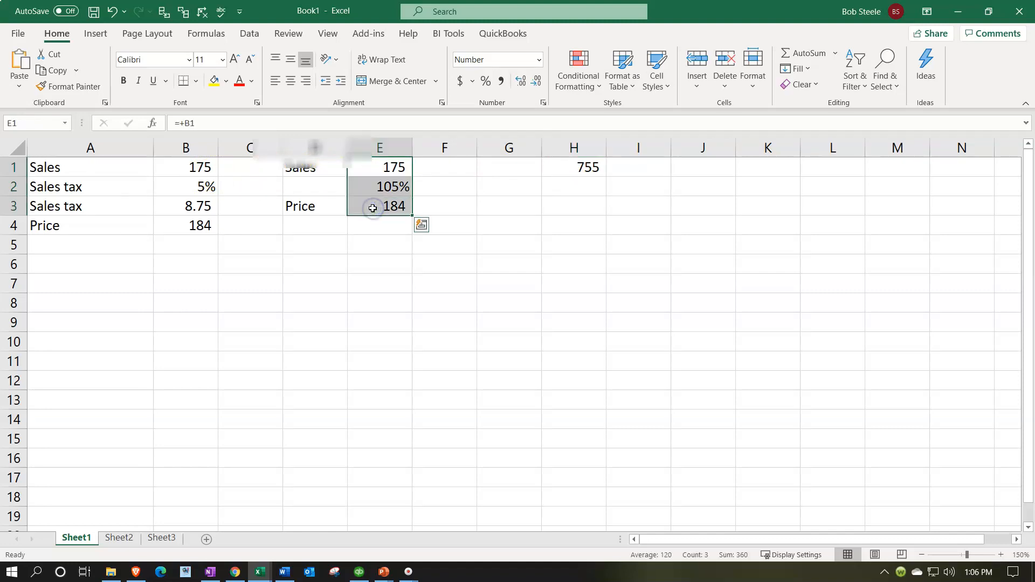
pyautogui.click(577, 167)
pyautogui.moveTo(577, 176); pyautogui.dragTo(584, 267)
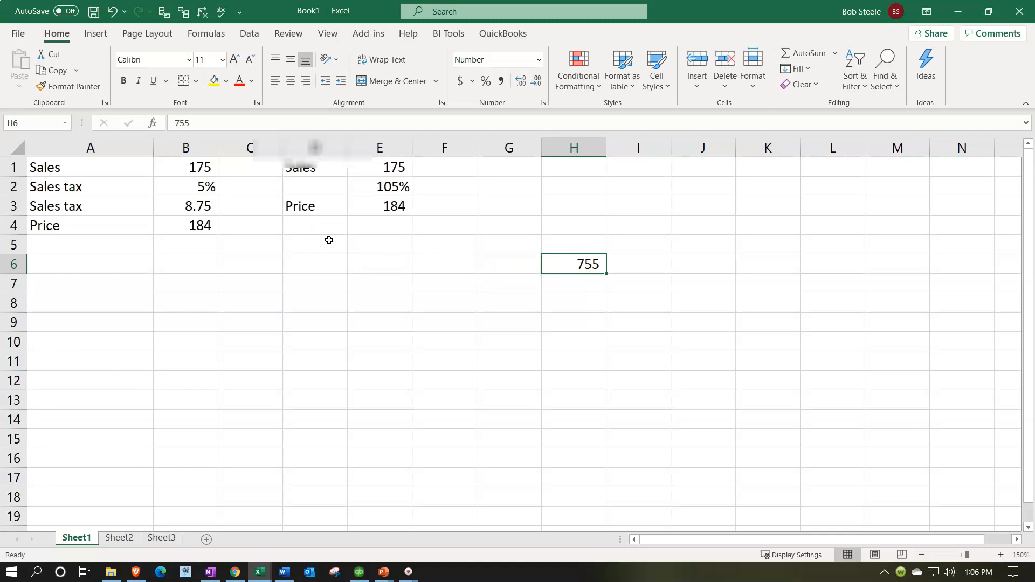
# - Widen column G and label G1 as Sales
pyautogui.moveTo(541, 148); pyautogui.dragTo(571, 148)
pyautogui.click(531, 166)
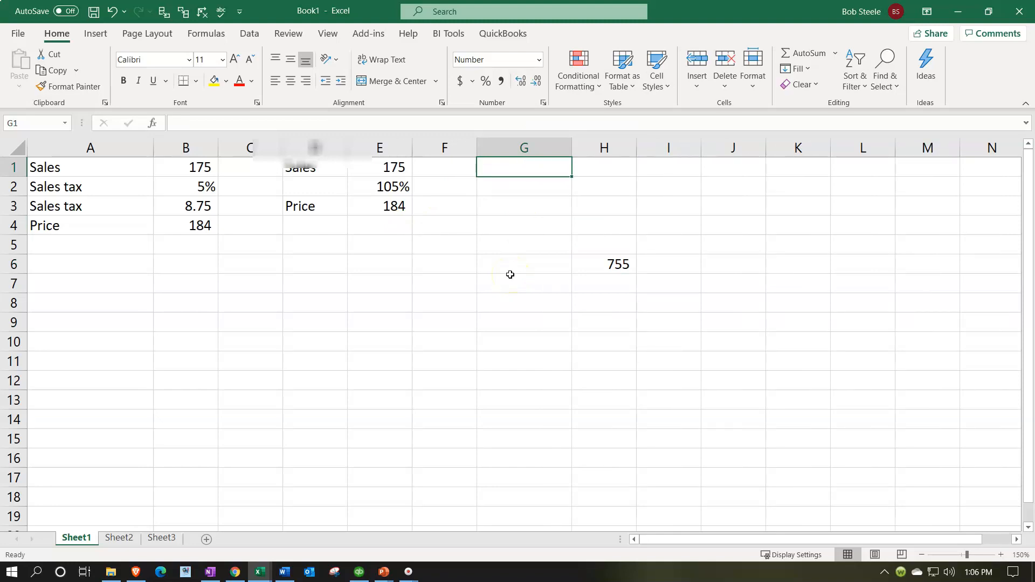
pyautogui.write('Sales')
pyautogui.press('Tab')
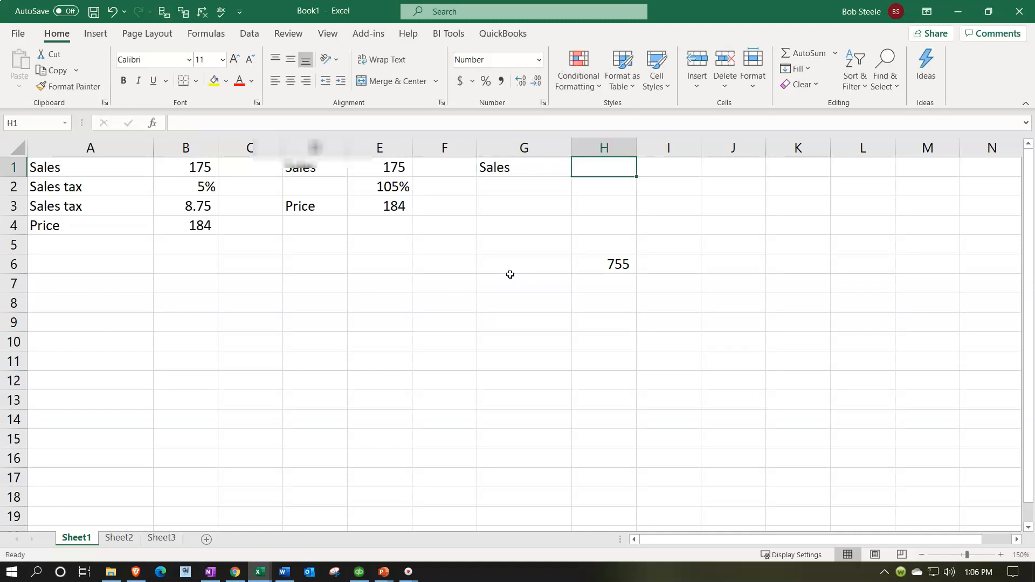
# - Fill cell H1 with yellow highlight
pyautogui.rightClick(602, 169)
pyautogui.click(657, 148)
pyautogui.click(511, 188)
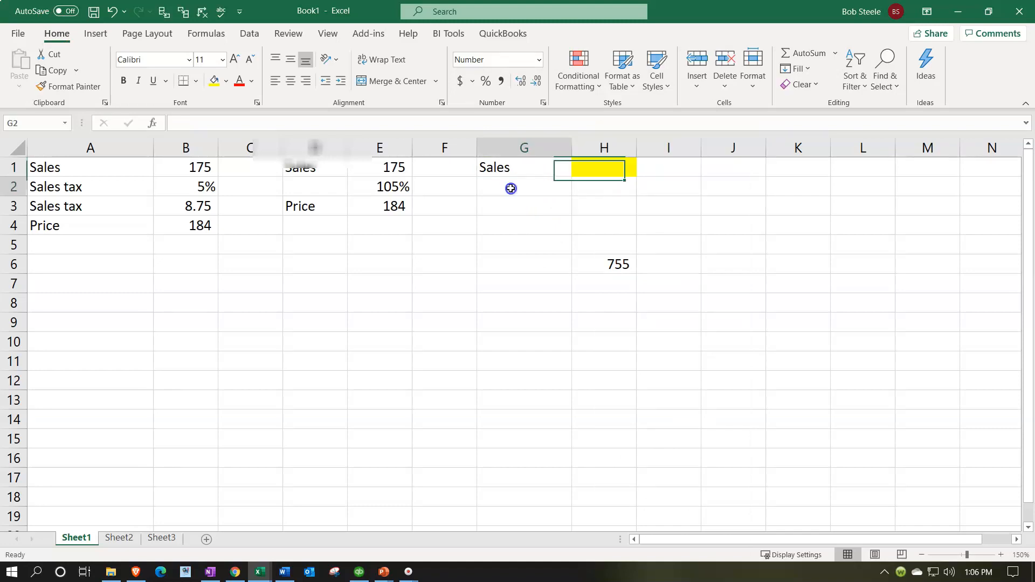
# - Label G2 as Rate and set H2 to =+E2, formatted as a percentage
pyautogui.write('Rate')
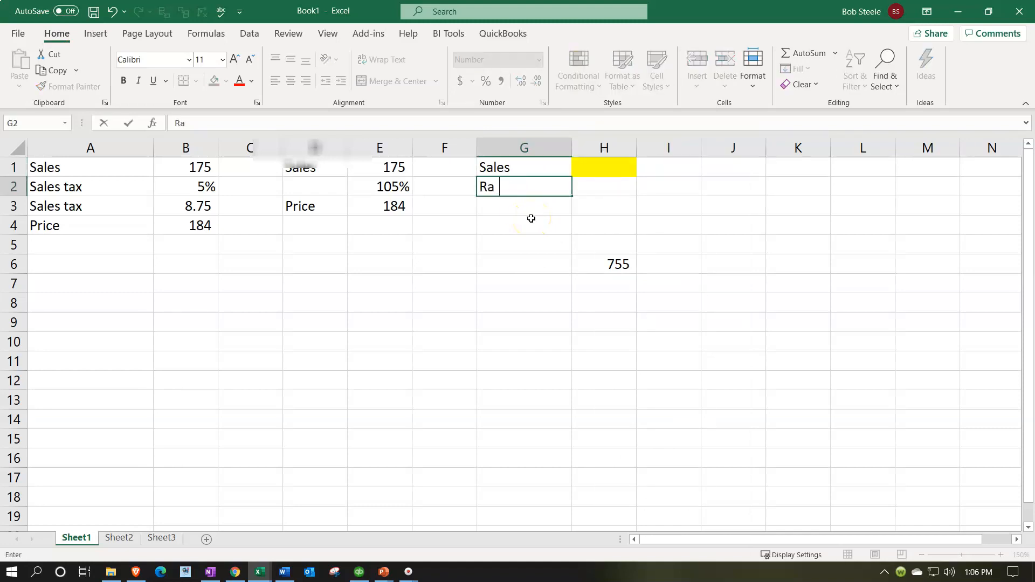
pyautogui.press('Return')
pyautogui.press('Right')
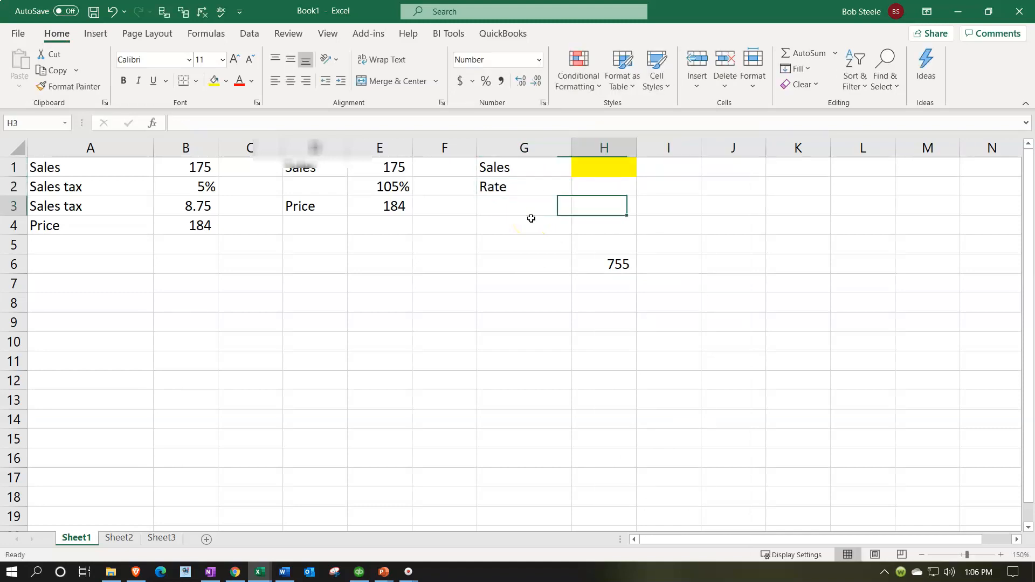
pyautogui.press('Right')
pyautogui.press('Up')
pyautogui.press('Left')
pyautogui.write('=+')
pyautogui.press('Left')
pyautogui.press('Left')
pyautogui.press('Left')
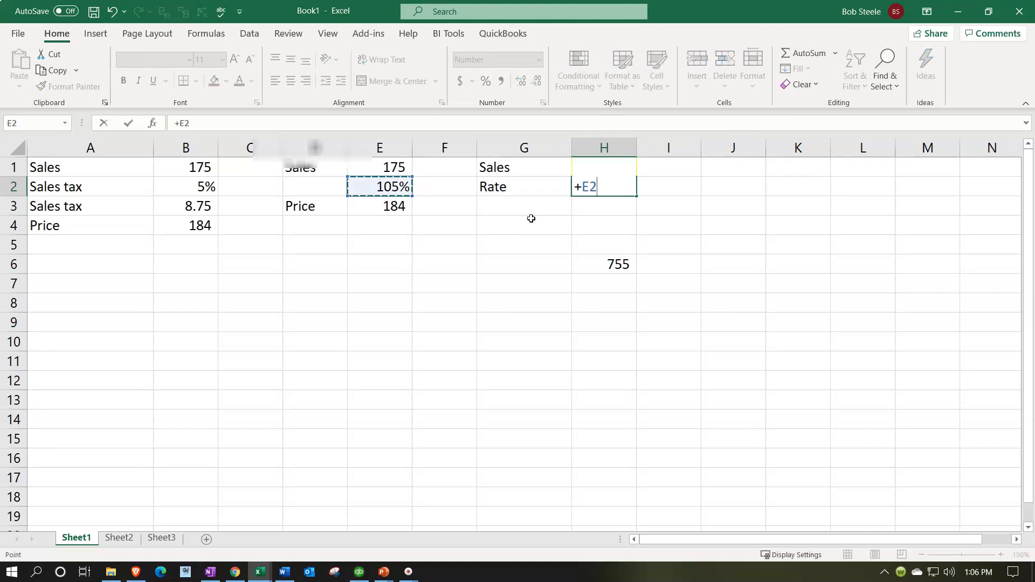
pyautogui.press('Return')
pyautogui.press('Up')
pyautogui.click(485, 81)
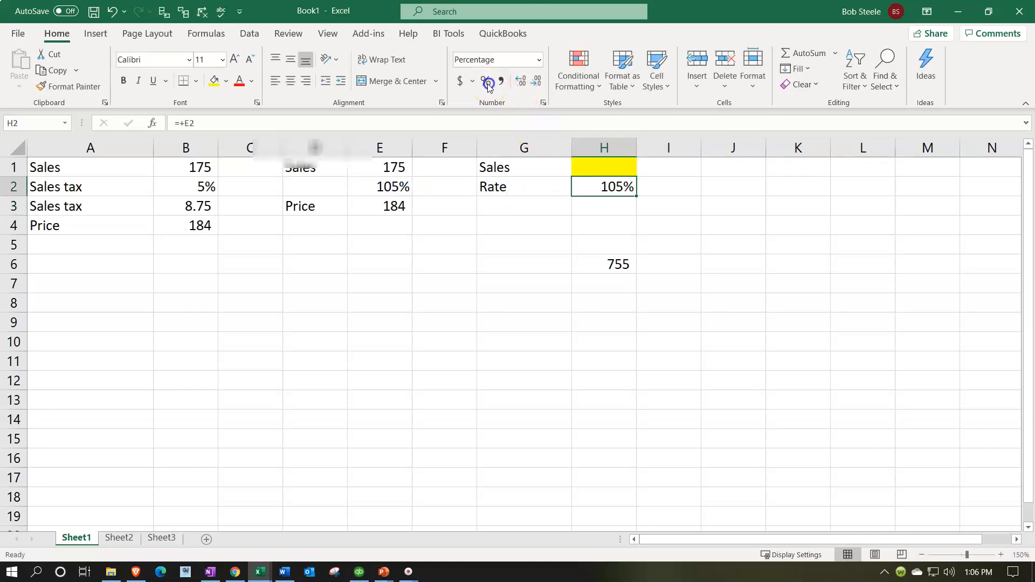
# - Label G3 as Price and enter the formula =H1*H2 in H3
pyautogui.click(501, 206)
pyautogui.write('Price')
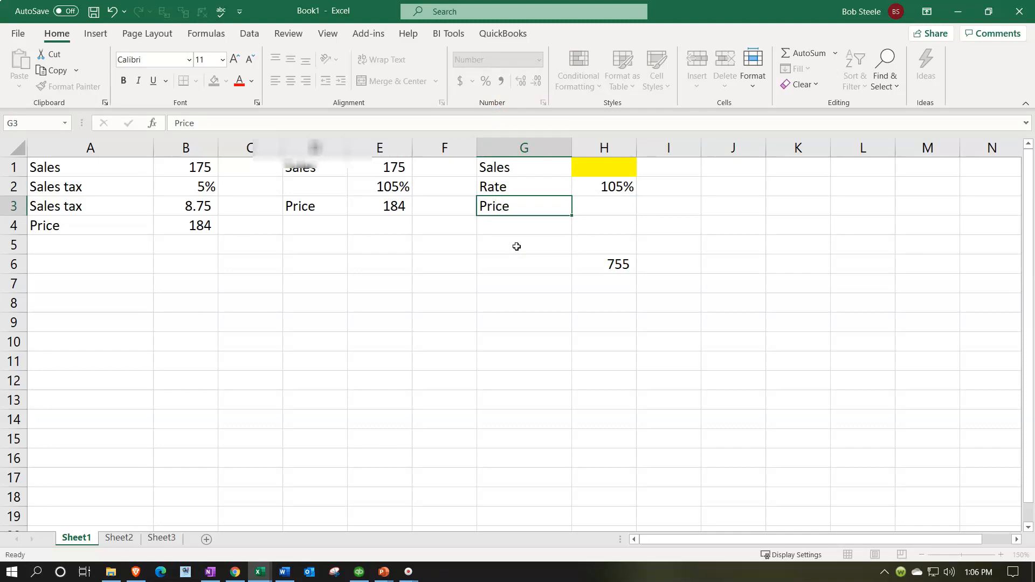
pyautogui.press('Tab')
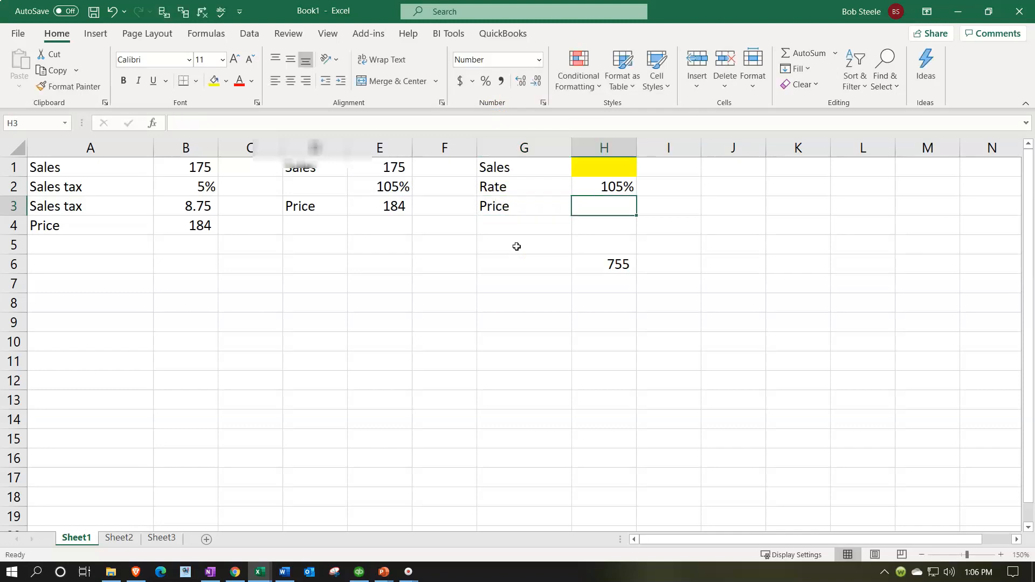
pyautogui.write('=H1')
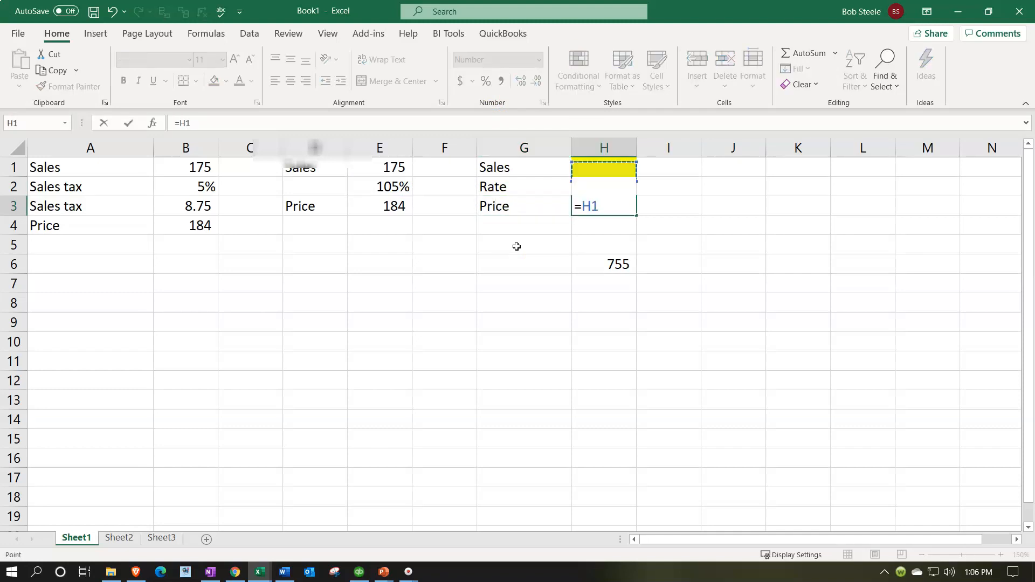
pyautogui.write('*H2')
pyautogui.press('Return')
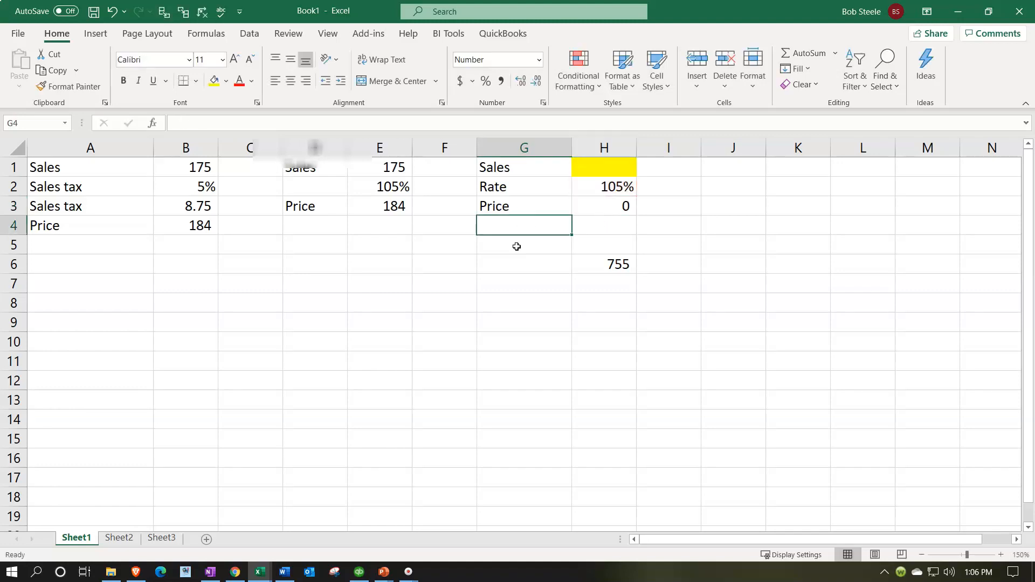
# - Move the 755 value from H6 up to H5
pyautogui.press('Right')
pyautogui.press('Down')
pyautogui.press('Down')
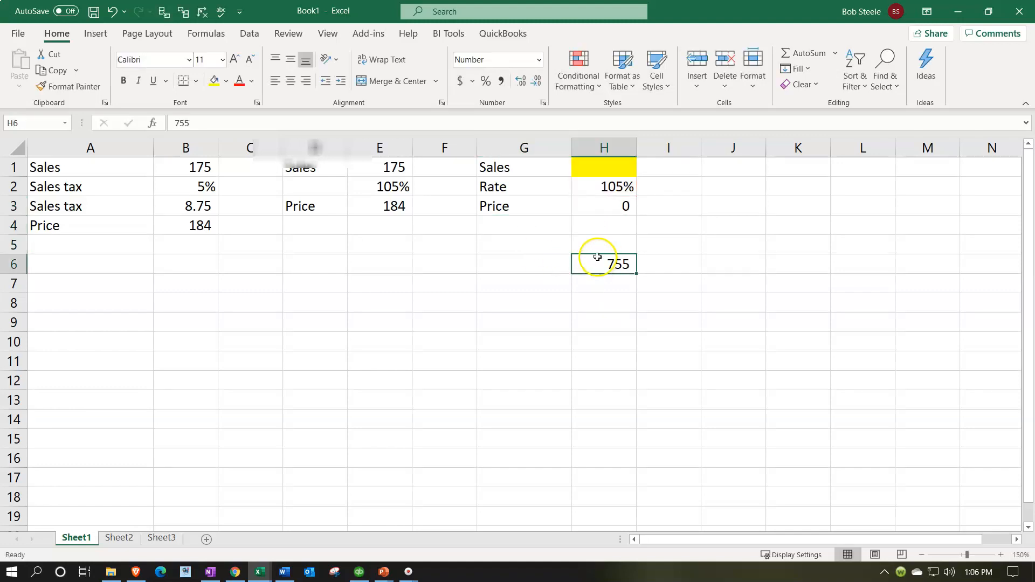
pyautogui.moveTo(598, 259)
pyautogui.mouseDown()
pyautogui.moveTo(596, 231)
pyautogui.moveTo(592, 256)
pyautogui.mouseUp()
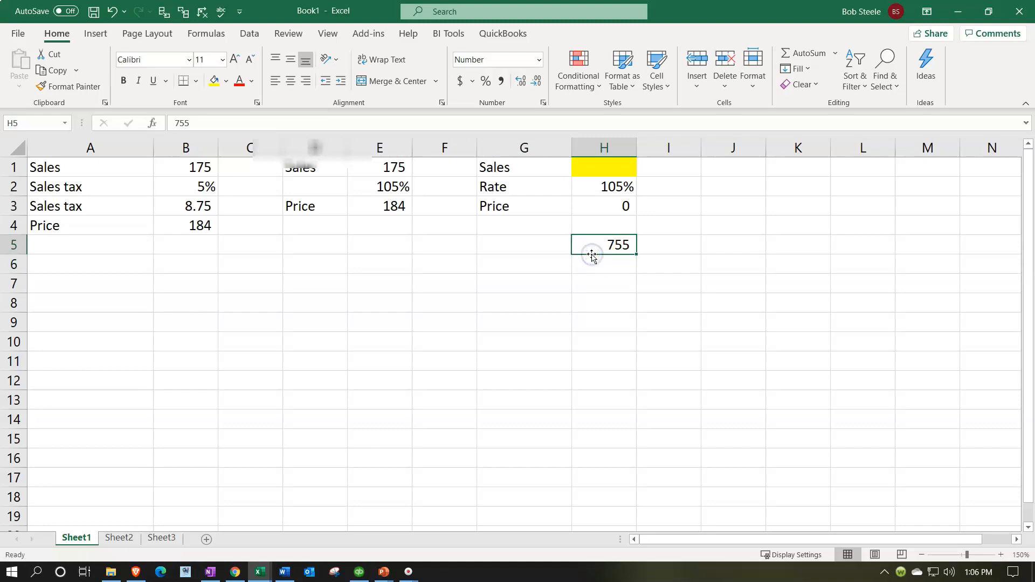
pyautogui.click(597, 167)
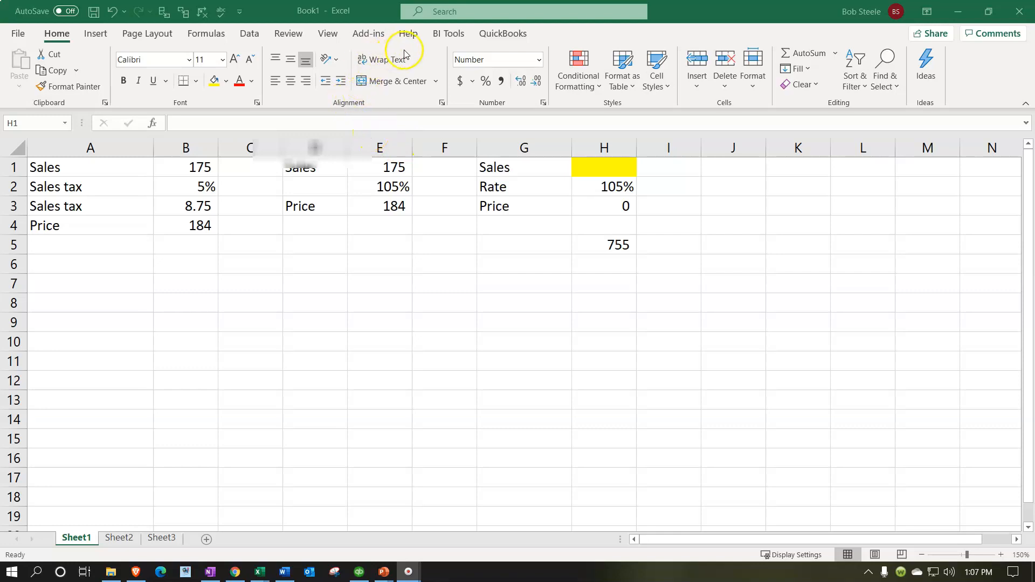
# - Use Goal Seek to set H3 to 755 by changing H1
pyautogui.click(729, 184)
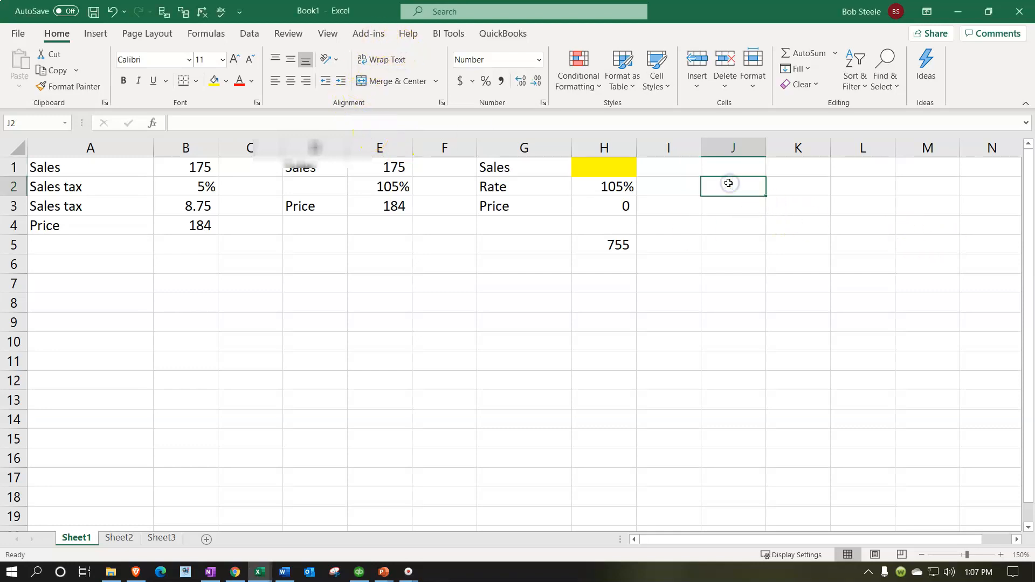
pyautogui.click(249, 34)
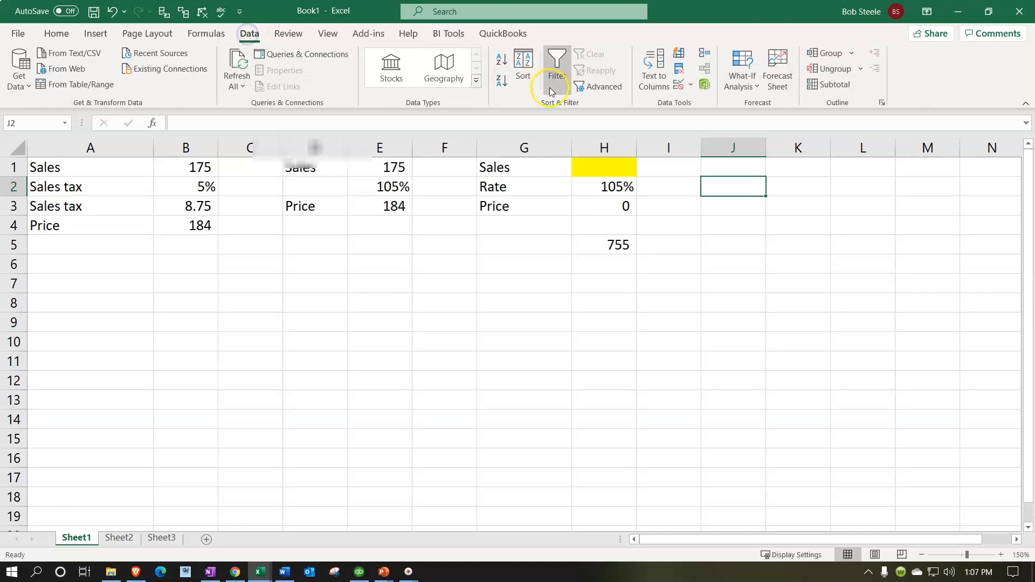
pyautogui.click(734, 87)
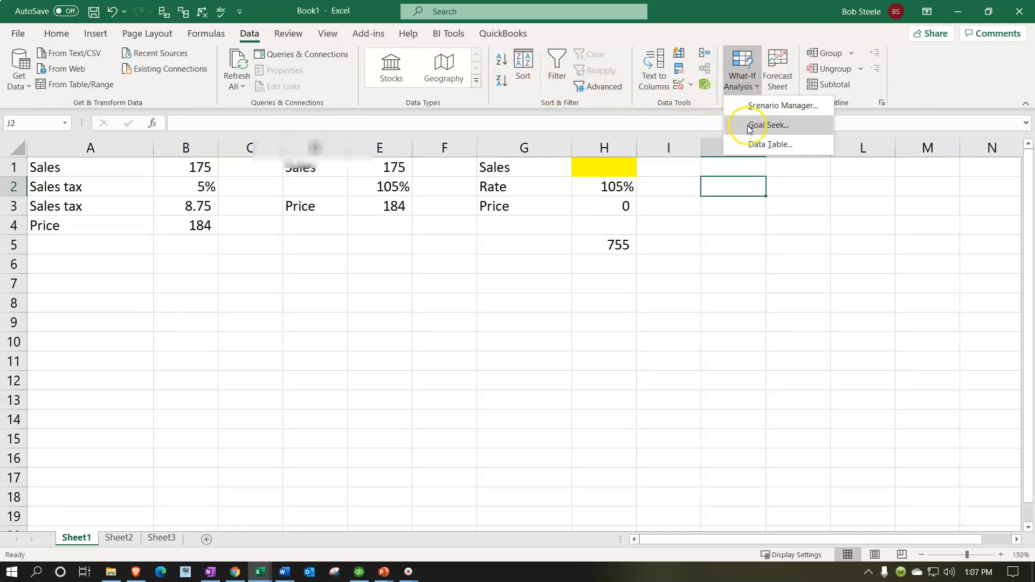
pyautogui.click(767, 125)
pyautogui.moveTo(626, 240); pyautogui.dragTo(739, 231)
pyautogui.click(620, 206)
pyautogui.click(757, 267)
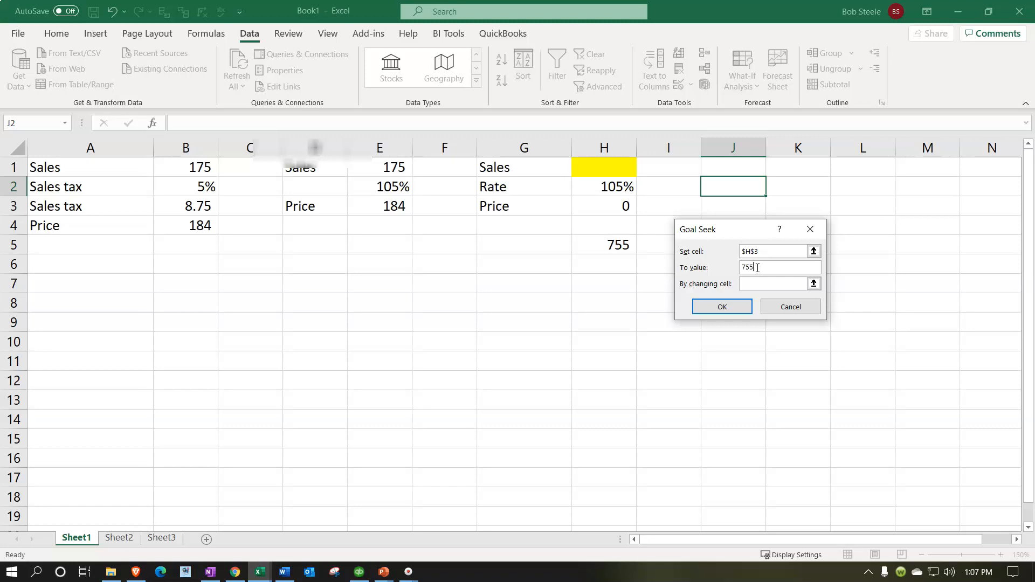
pyautogui.write('755')
pyautogui.click(755, 284)
pyautogui.click(618, 169)
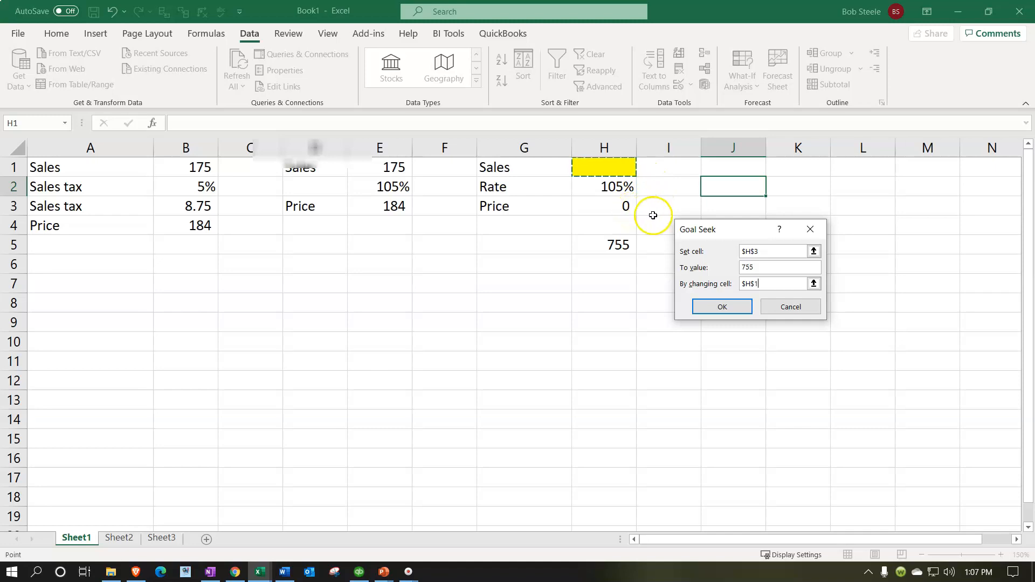
pyautogui.click(722, 307)
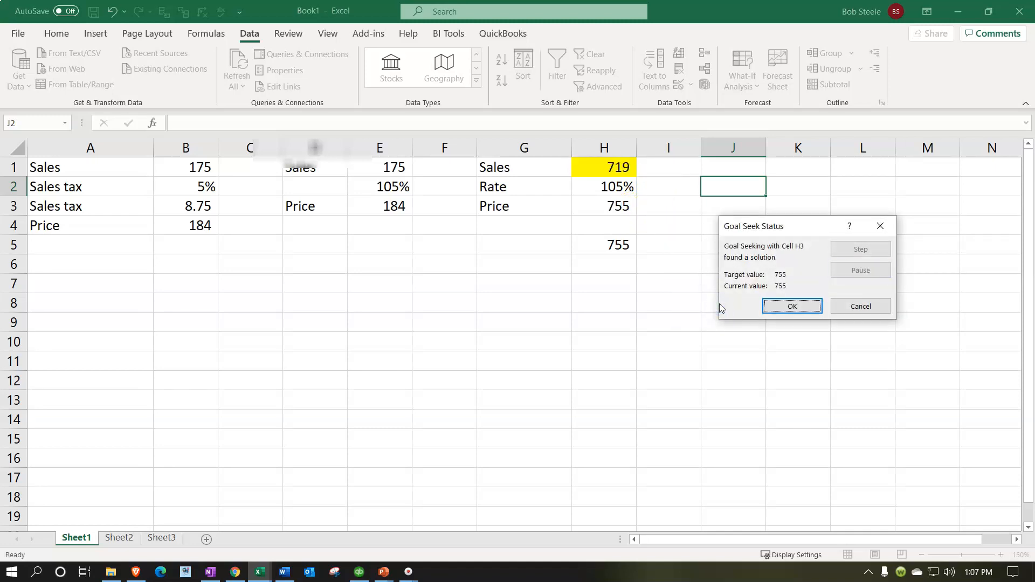
pyautogui.click(765, 305)
# - Enter 719 in cell J1
pyautogui.click(725, 169)
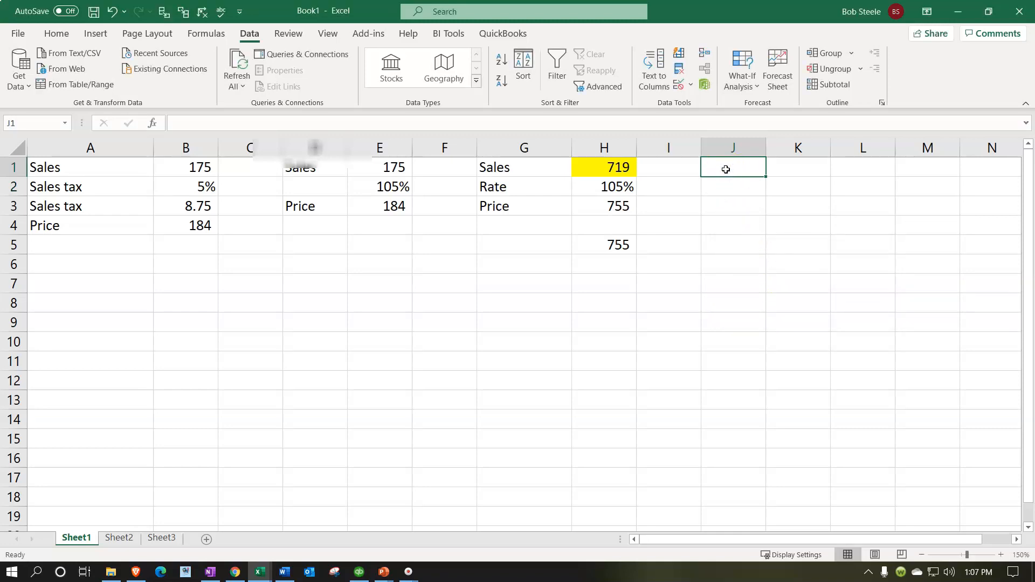
pyautogui.write('719')
pyautogui.press('Return')
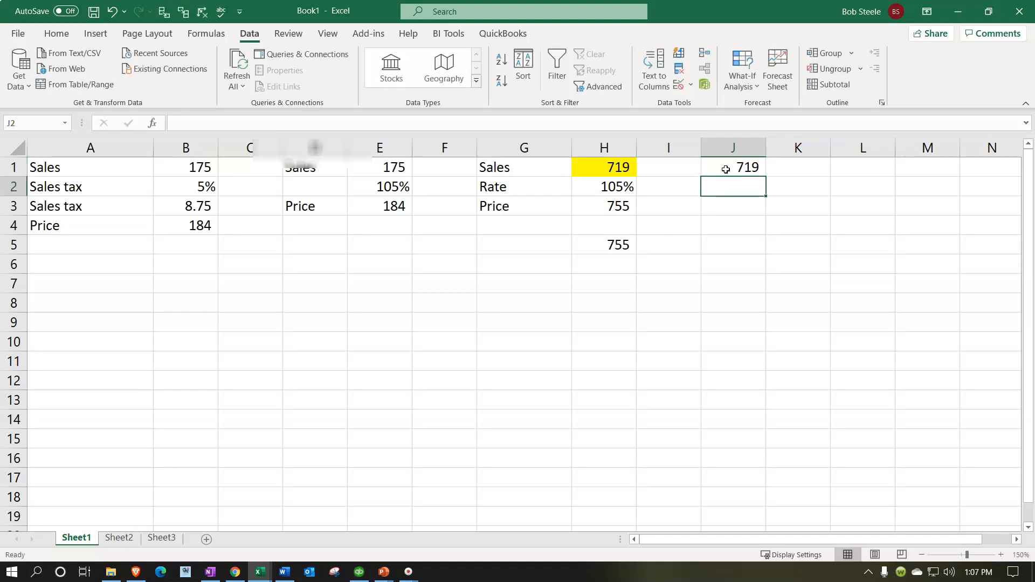
# - Set J2 to =+H2 and format it as a percentage
pyautogui.write('+')
pyautogui.press('Left')
pyautogui.press('Left')
pyautogui.press('Return')
pyautogui.press('Up')
pyautogui.click(60, 34)
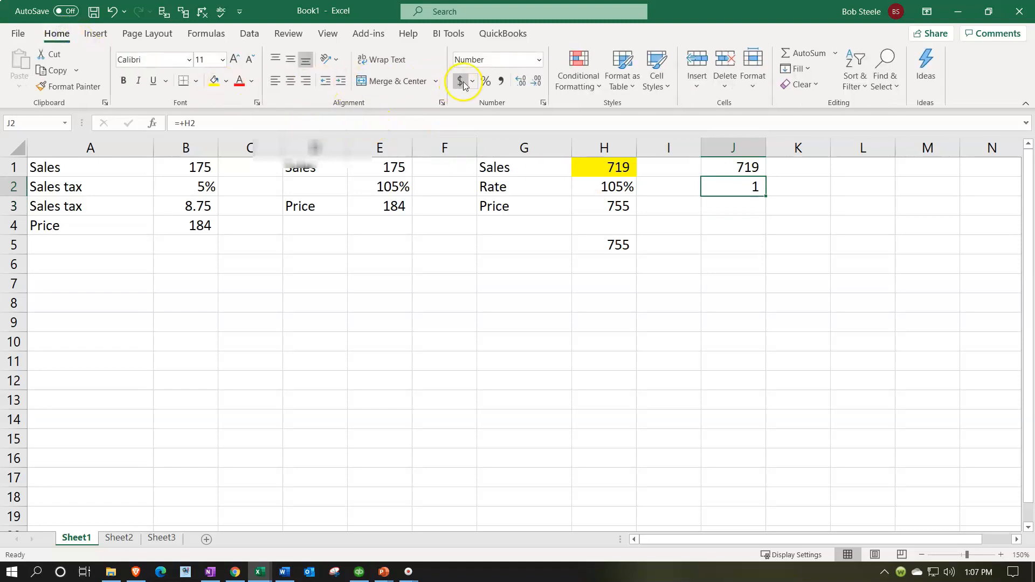
pyautogui.click(485, 81)
pyautogui.press('Return')
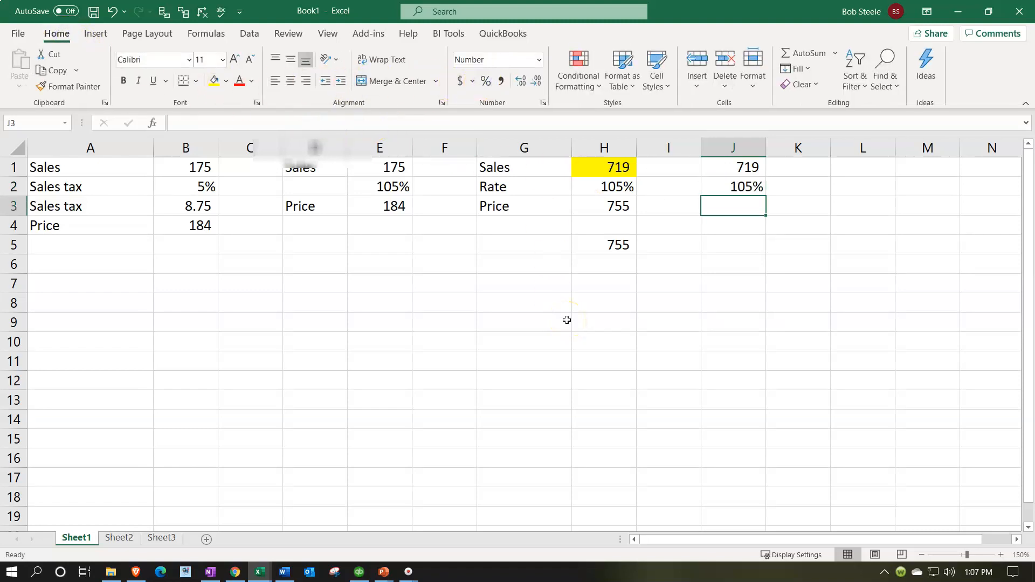
# - Enter the formula =J1*J2 in J3
pyautogui.write('=')
pyautogui.press('Up')
pyautogui.press('Up')
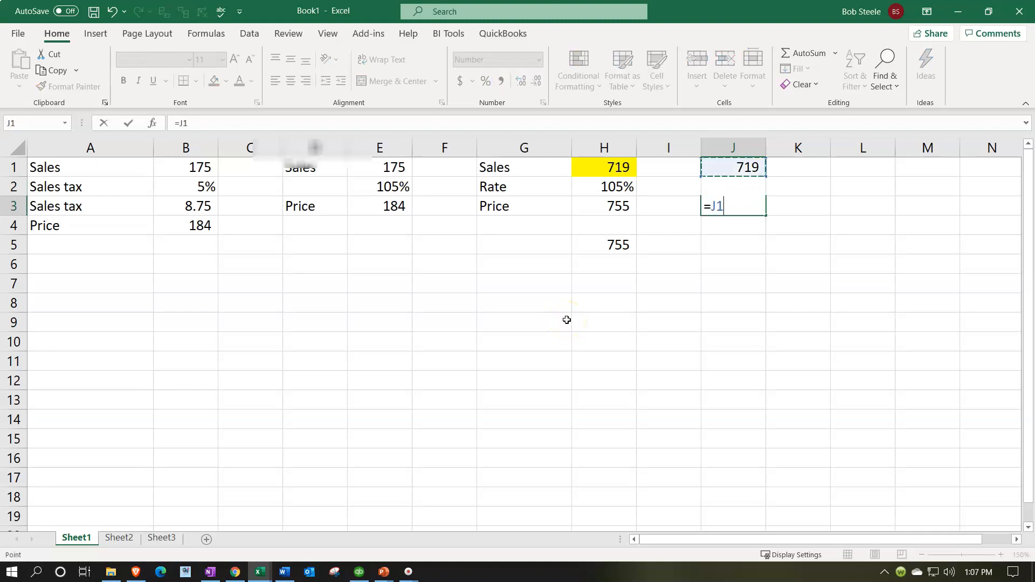
pyautogui.write('*')
pyautogui.press('Up')
pyautogui.press('Return')
pyautogui.press('Return')
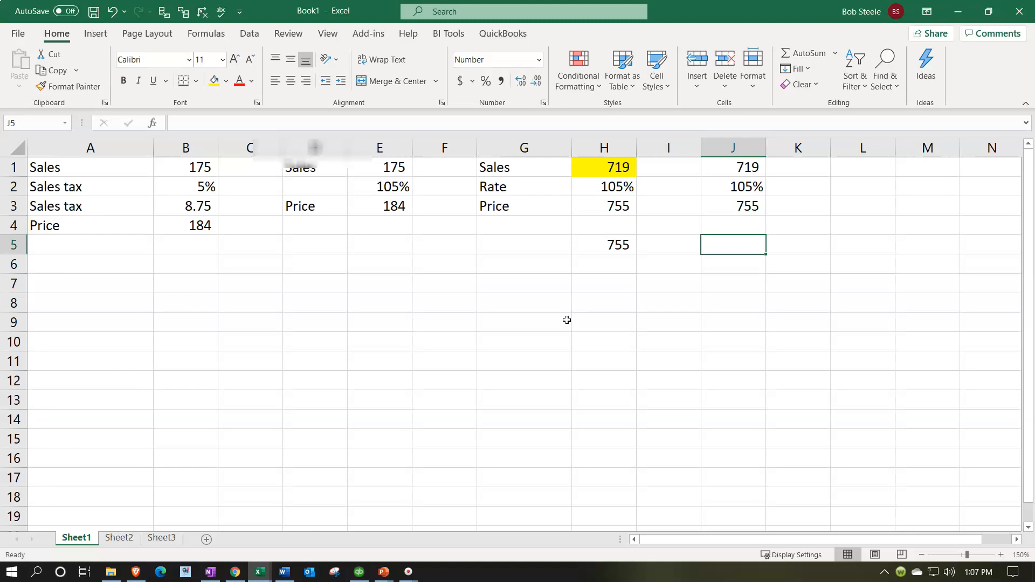
# - Enter the formula =J3-J1 in J5 to compute the sales tax
pyautogui.write('=')
pyautogui.press('Up')
pyautogui.press('Up')
pyautogui.write('-')
pyautogui.press('Up')
pyautogui.press('Up')
pyautogui.press('Up')
pyautogui.press('Up')
pyautogui.press('Return')
pyautogui.press('Up')
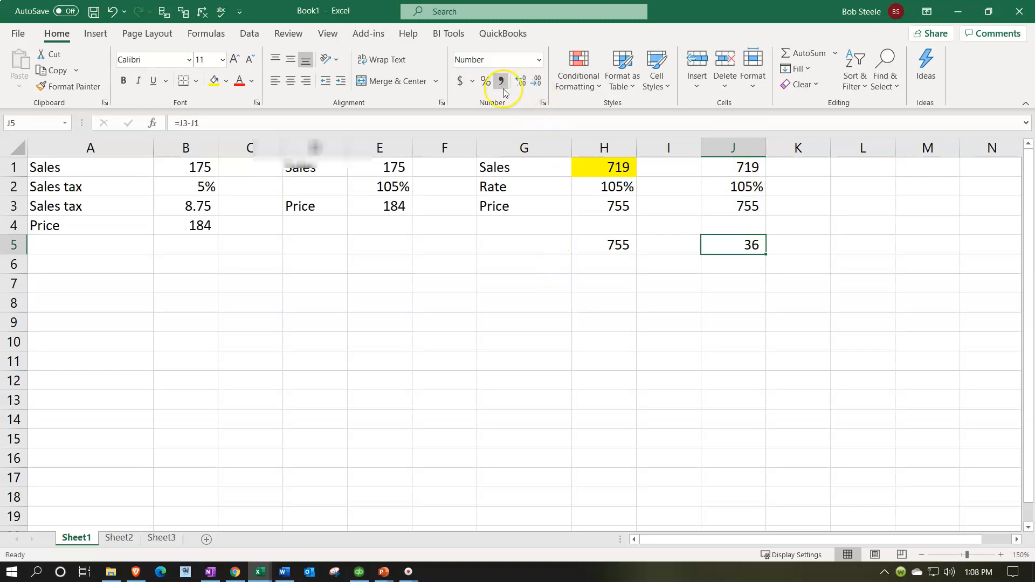
# - Format J5 to show two decimal places
pyautogui.click(485, 82)
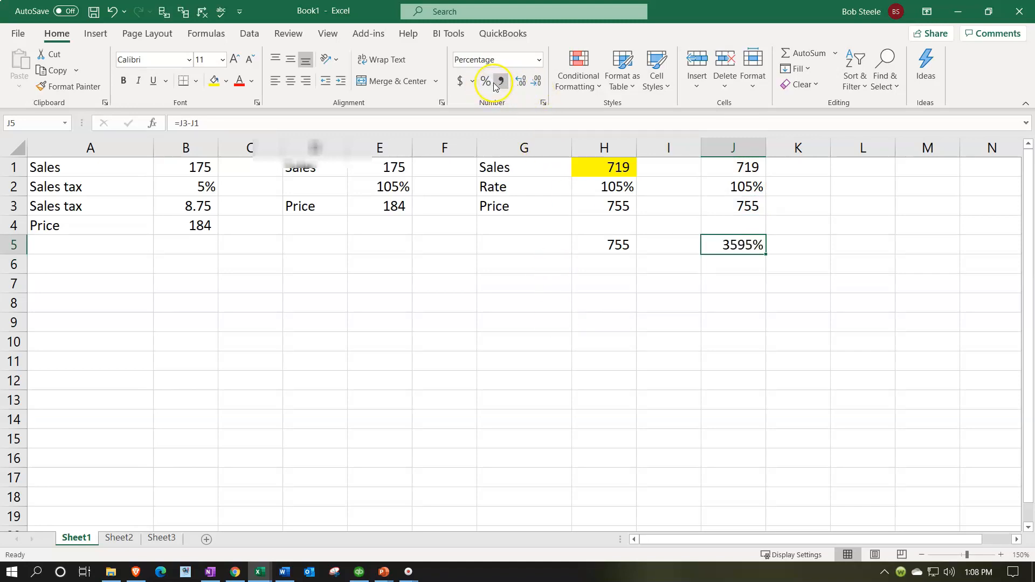
pyautogui.click(112, 12)
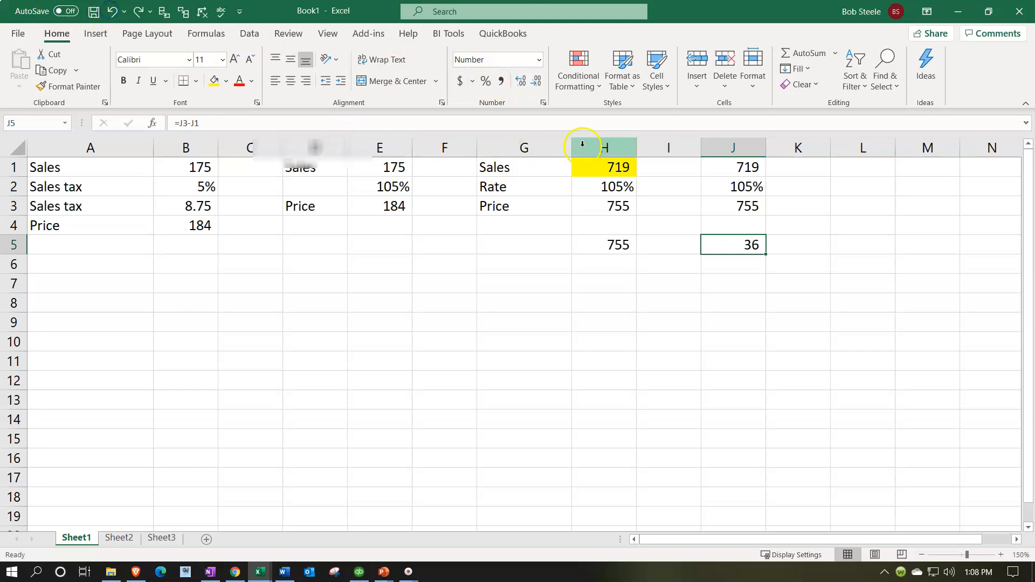
pyautogui.click(518, 81)
pyautogui.click(516, 82)
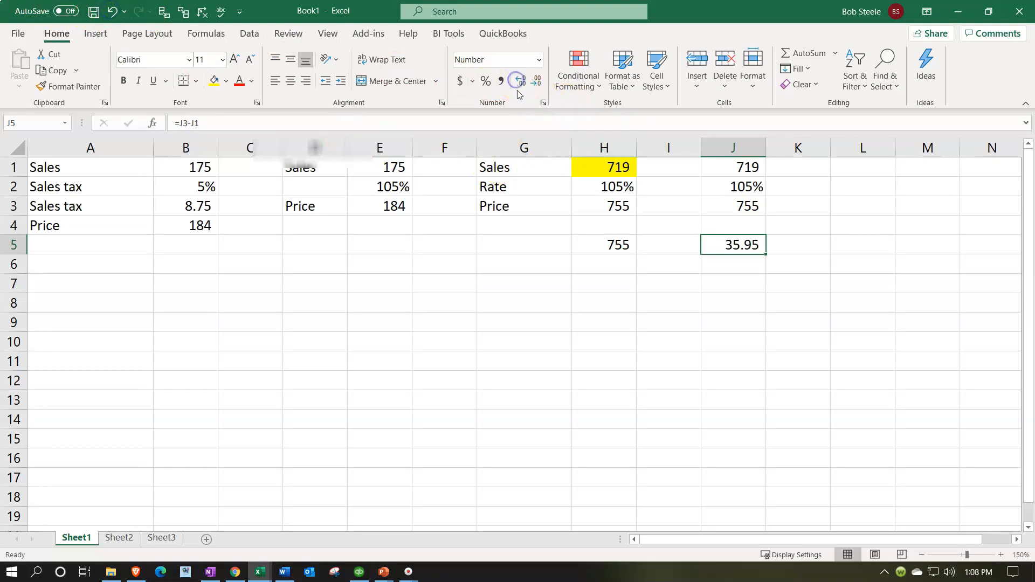
pyautogui.click(593, 271)
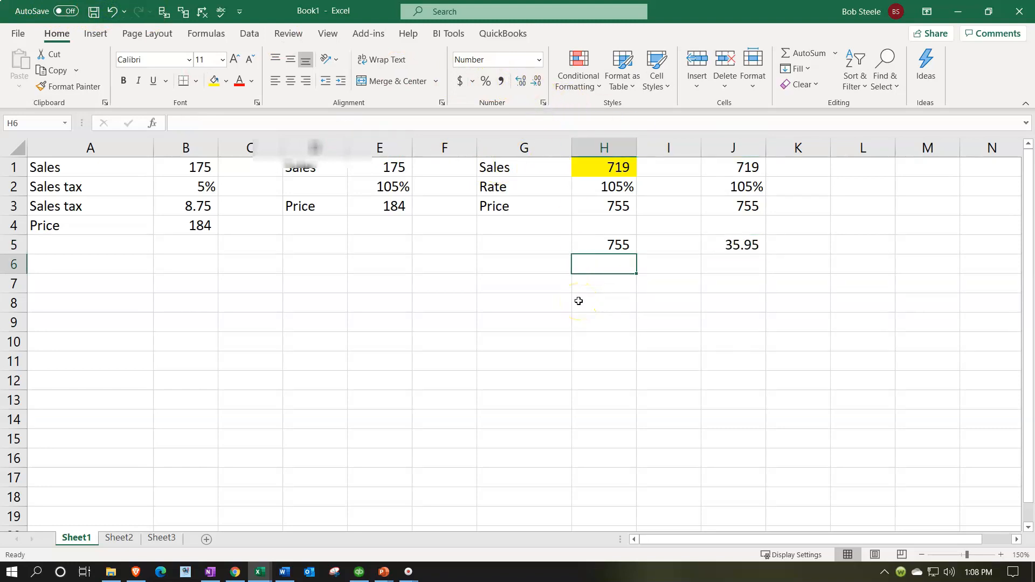
# - Enter the formula =H5*0.05 in H6 to compute 5% sales tax on the price
pyautogui.write('=')
pyautogui.press('Up')
pyautogui.write('*0.05')
pyautogui.press('Return')
pyautogui.press('Up')
# - Compare the spreadsheet results with the Sales and Sales Tax Payable amounts in the Trial Balance report
pyautogui.click(360, 571)
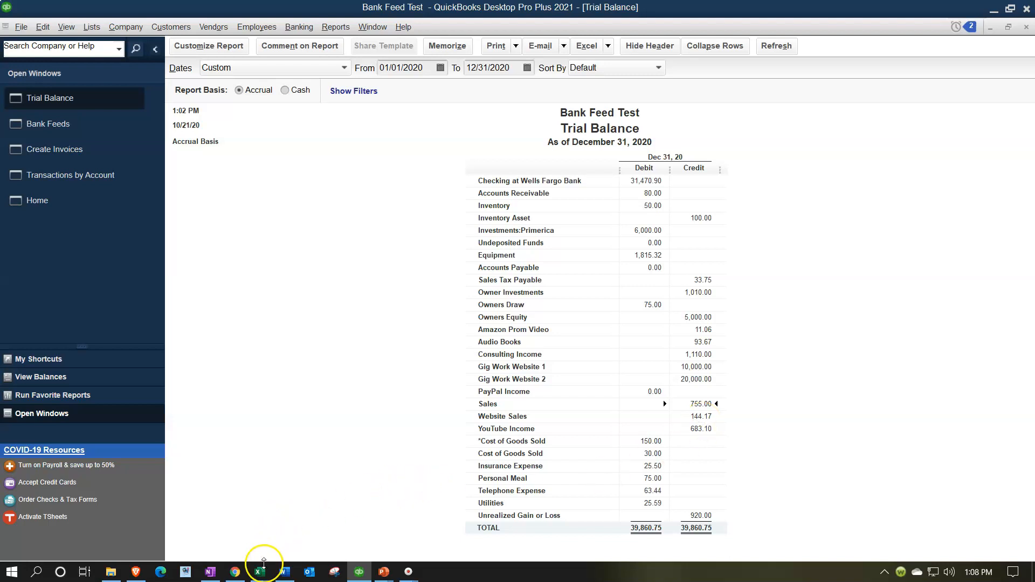
pyautogui.moveTo(265, 575)
pyautogui.click(261, 520)
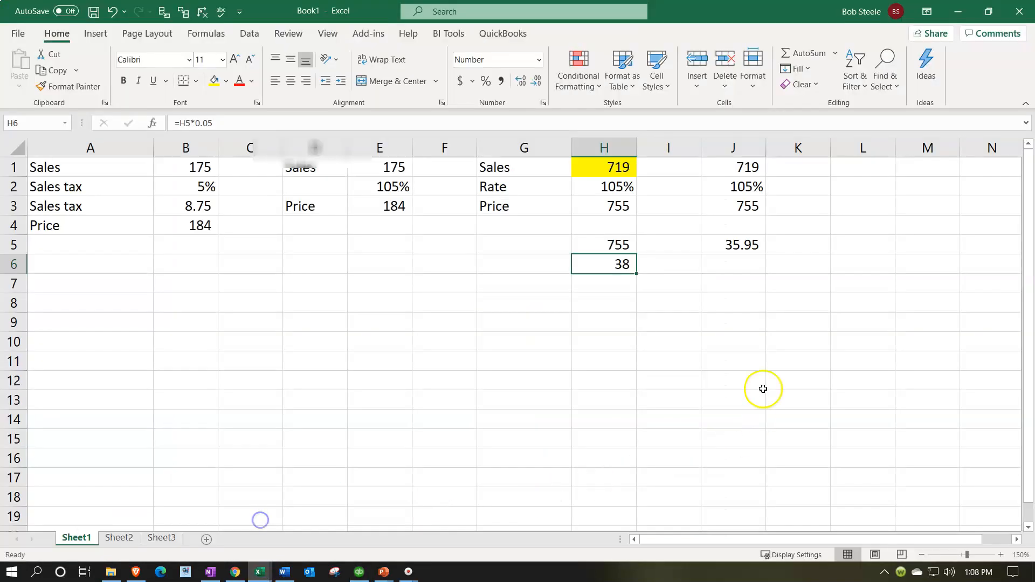
pyautogui.click(730, 249)
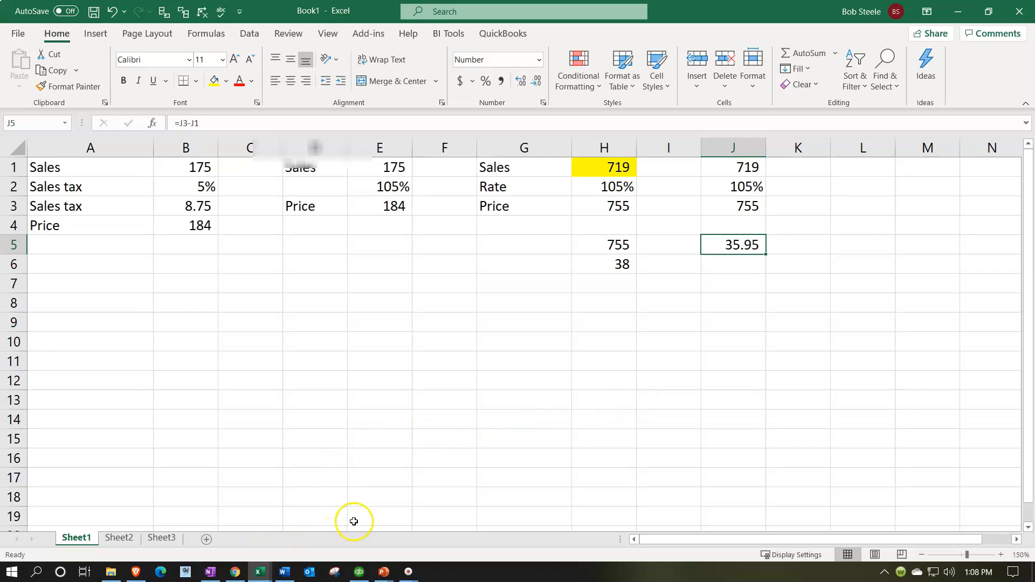
pyautogui.click(358, 571)
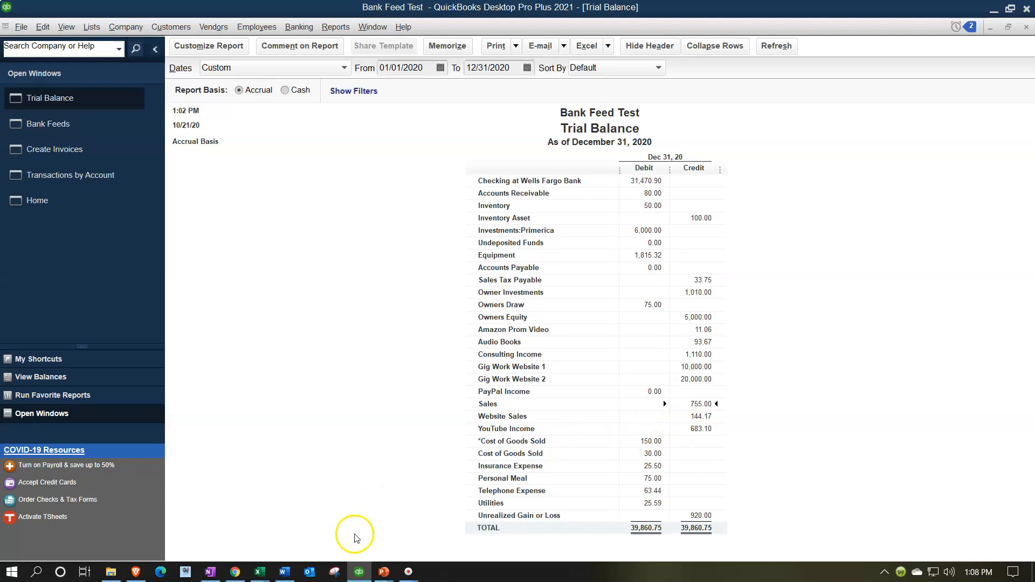
pyautogui.click(361, 577)
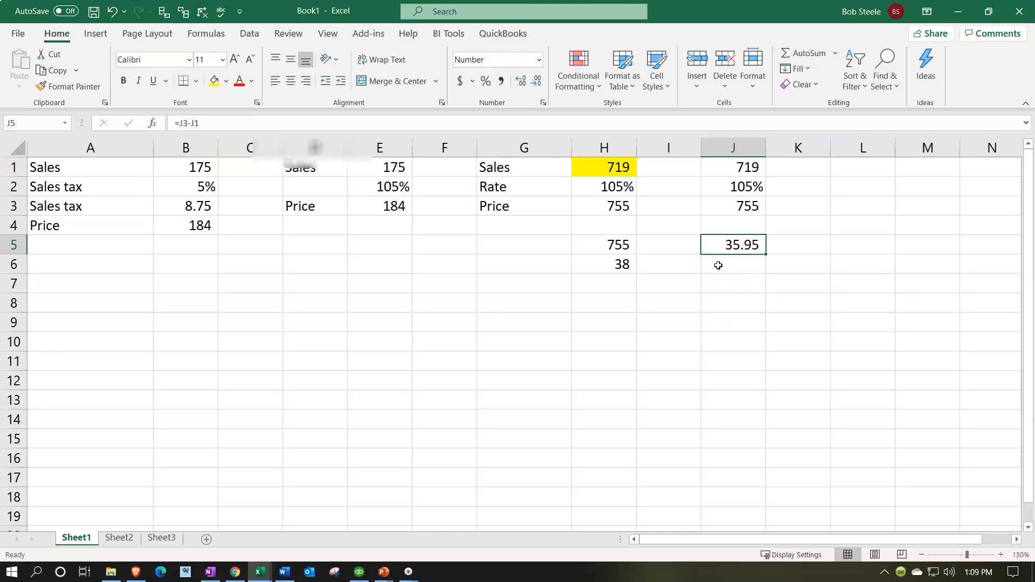
pyautogui.click(358, 572)
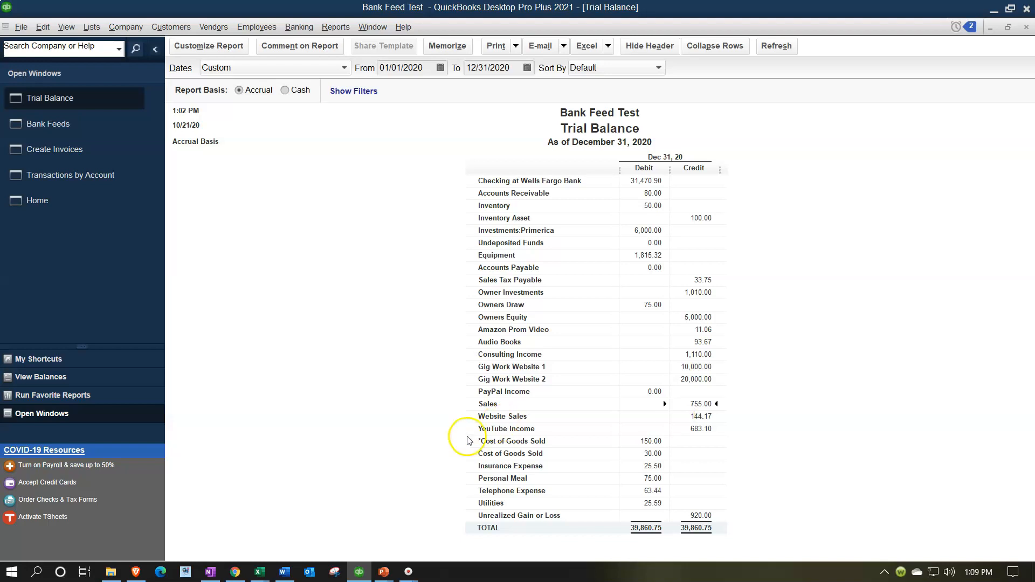
pyautogui.moveTo(259, 572)
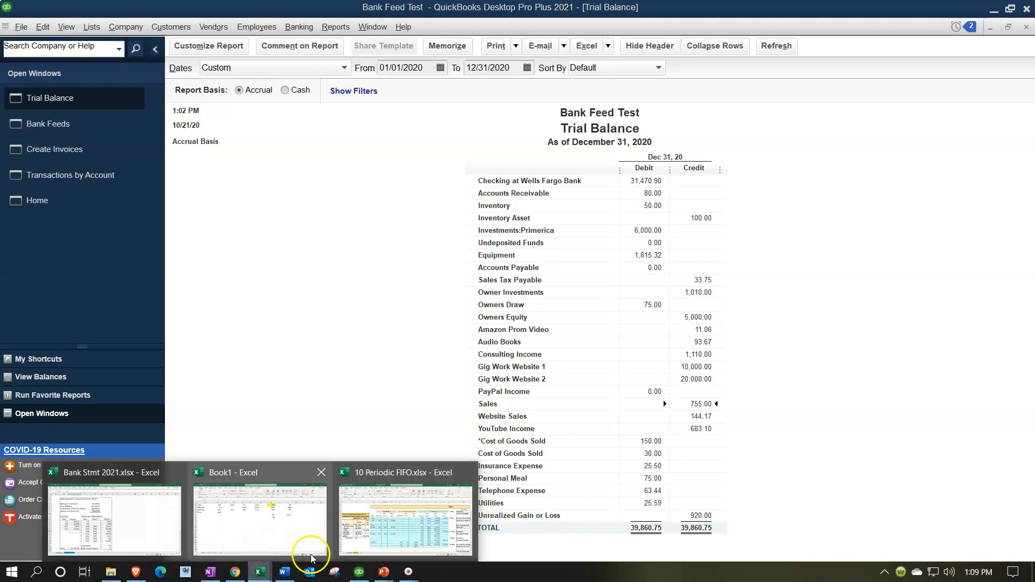
pyautogui.click(273, 537)
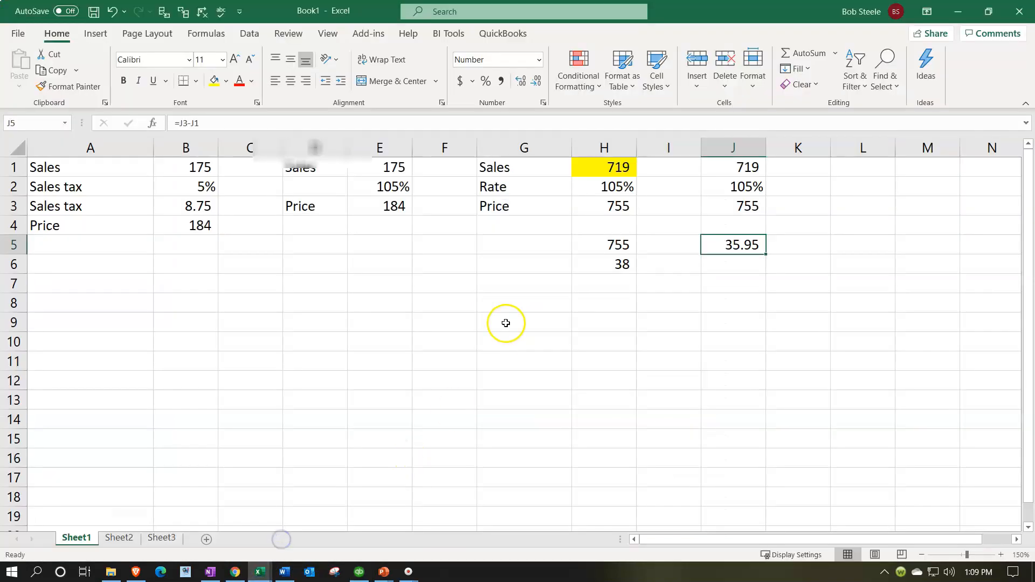
pyautogui.click(958, 12)
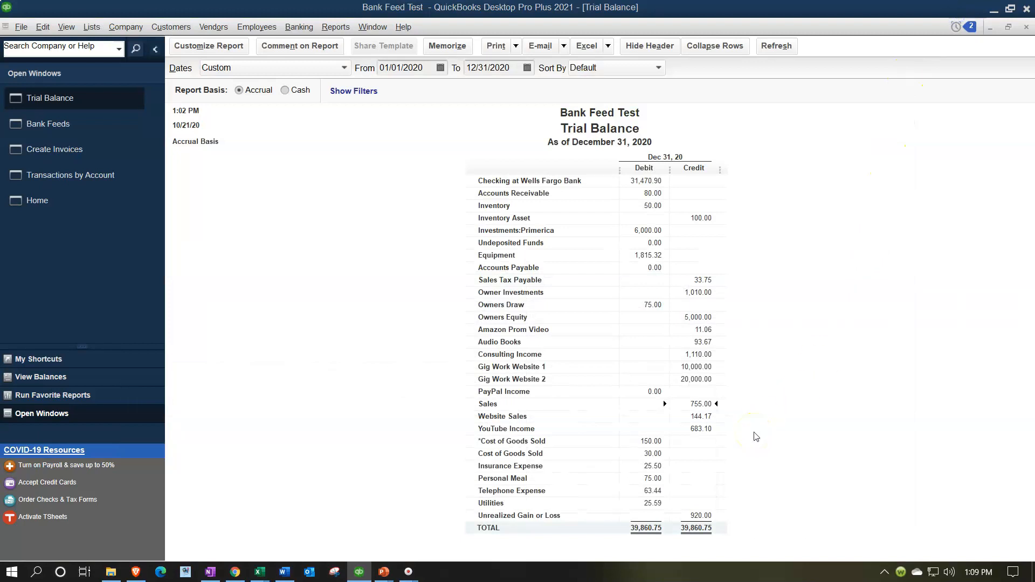
pyautogui.click(710, 420)
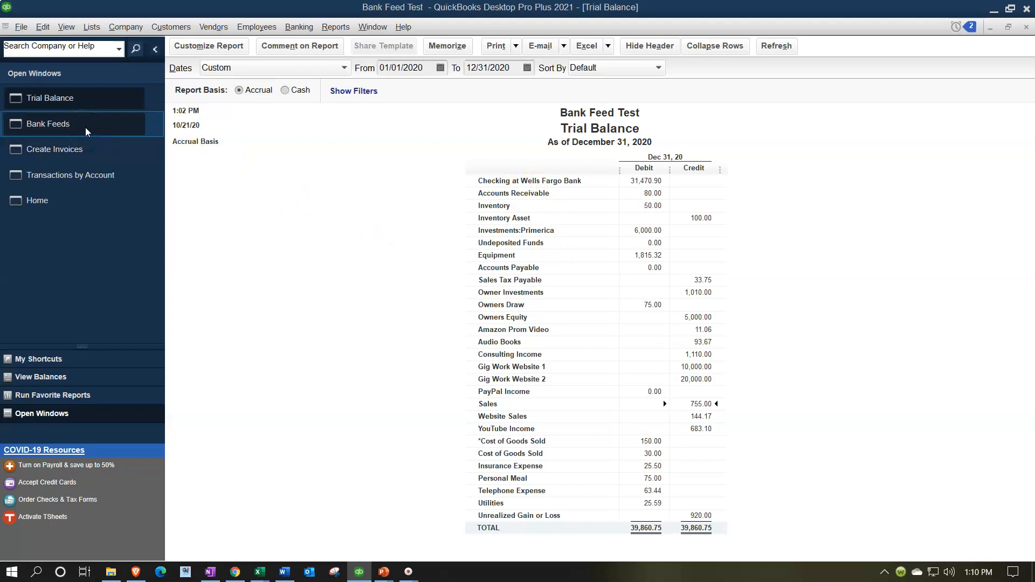
# - Switch to the Home page window to work with sales receipts
pyautogui.click(60, 193)
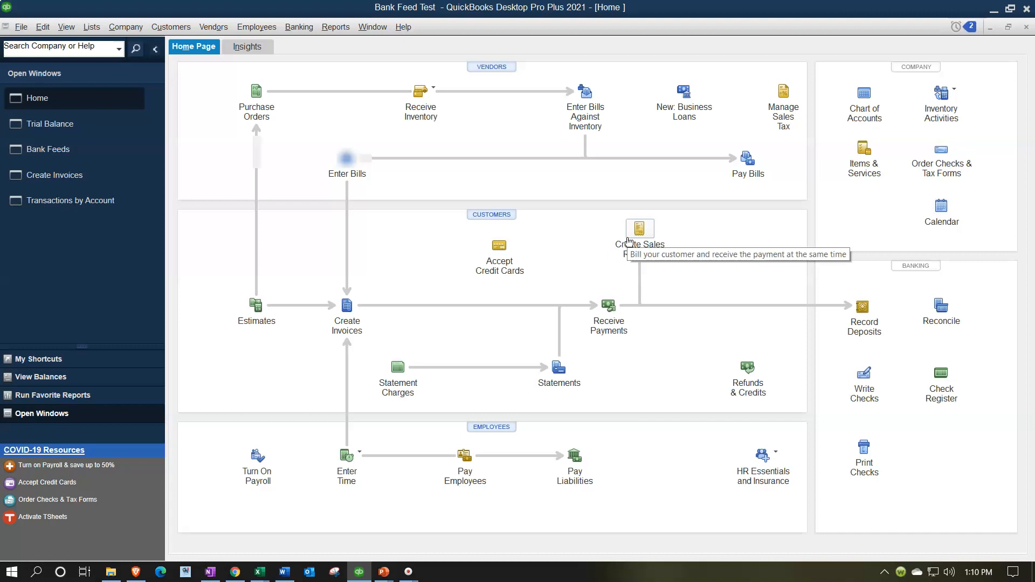
pyautogui.click(592, 258)
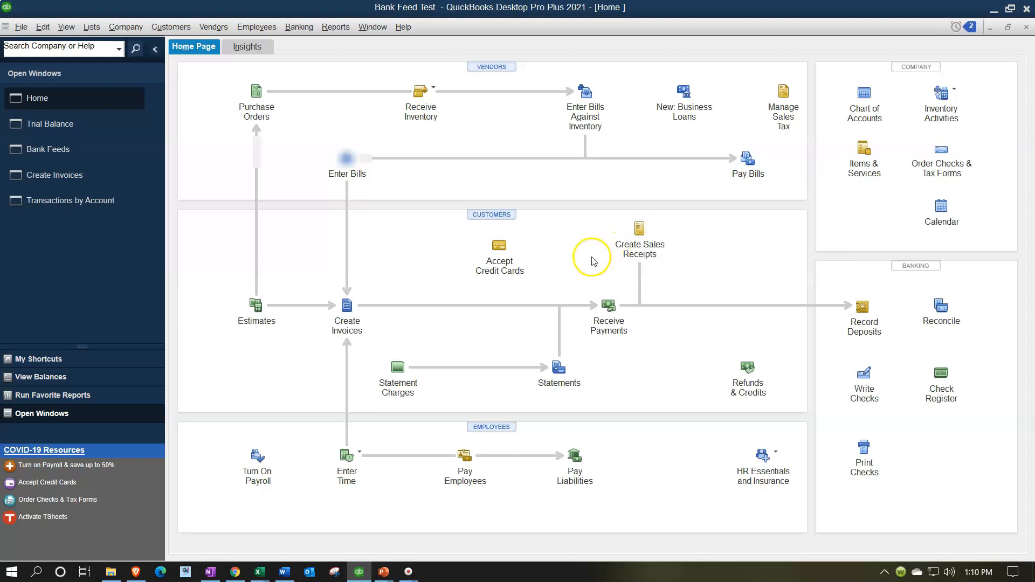